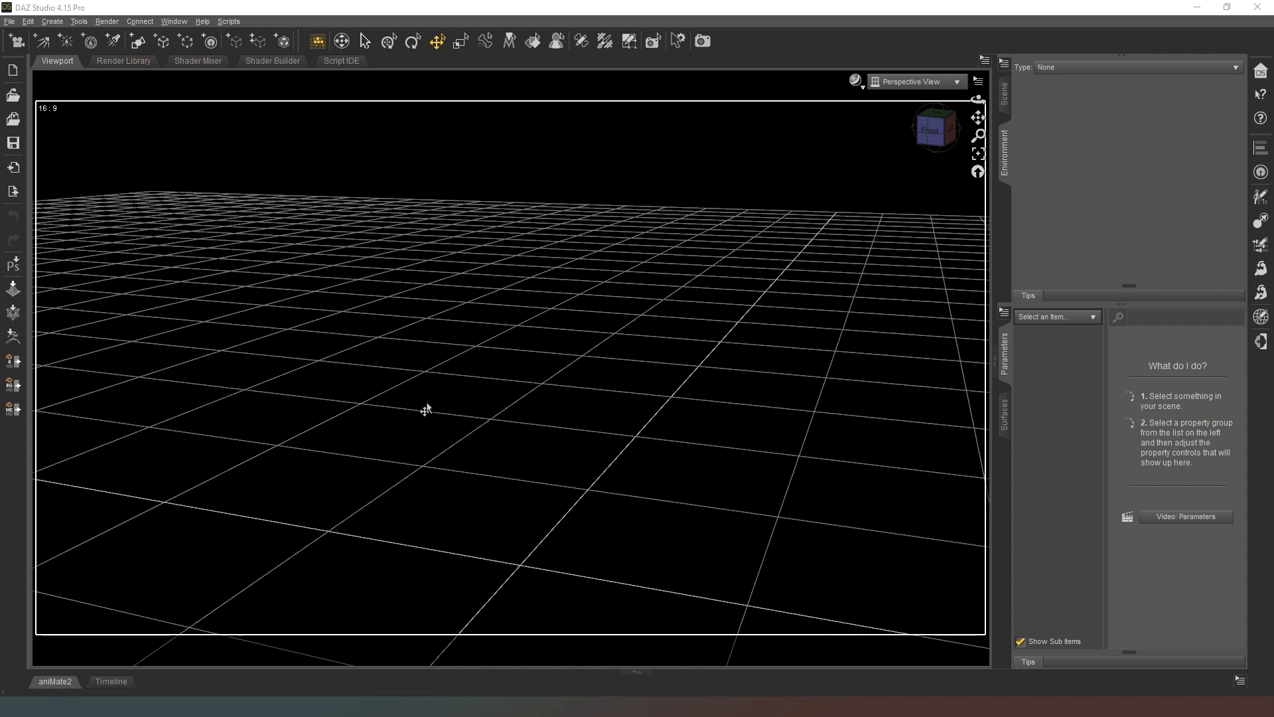
Create a plane primitive at World Center with primary axis Y Positive, enlarging its size with 1 division.
left_click(139, 45)
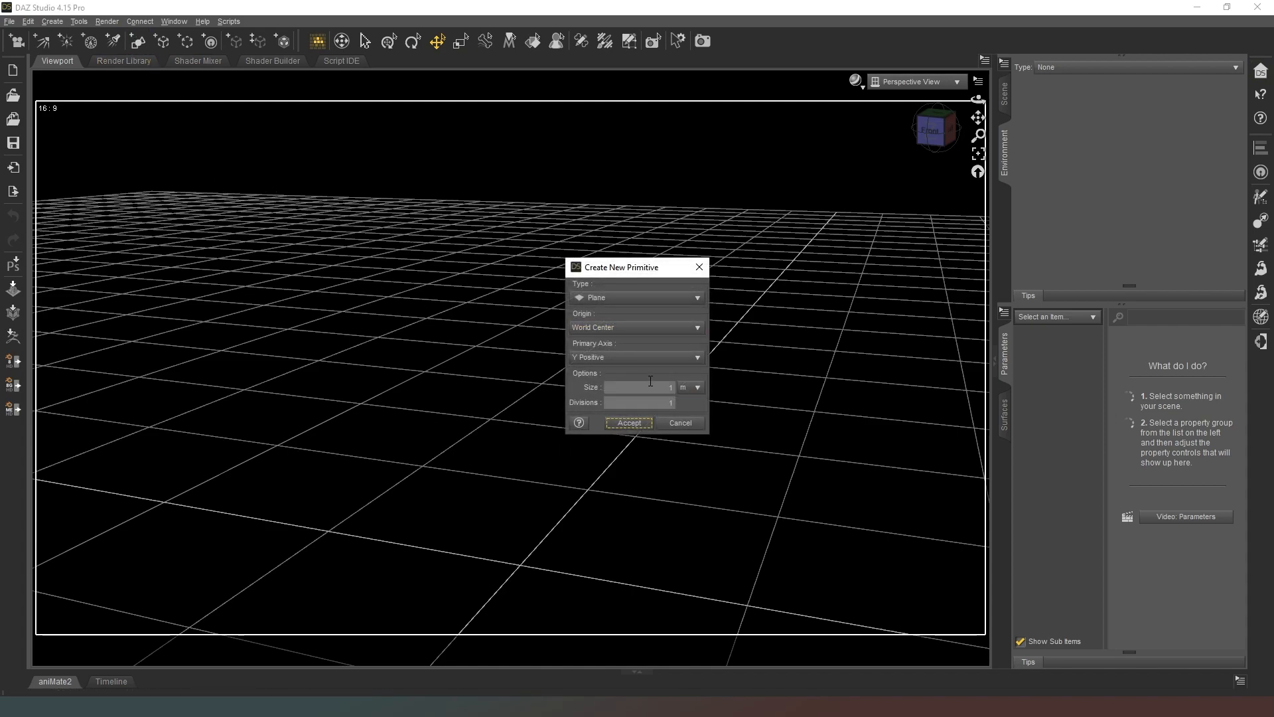
double_click(674, 388)
left_click(634, 423)
left_click(941, 150)
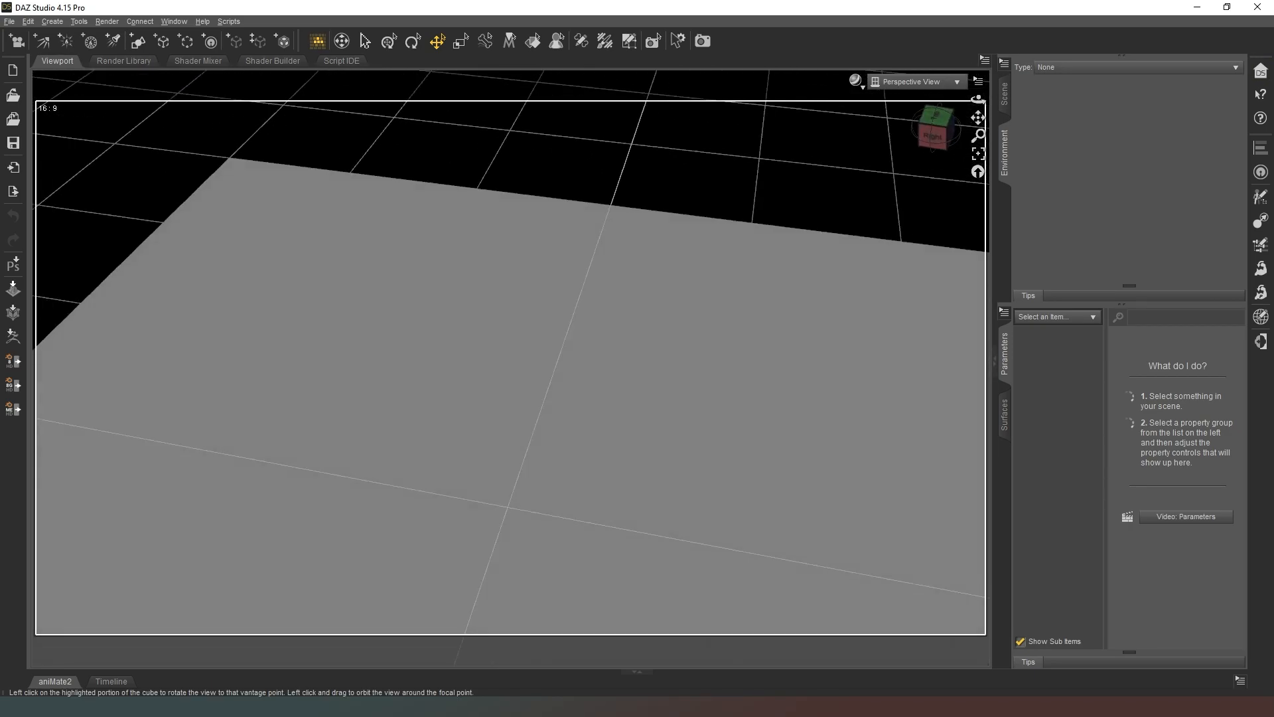
left_click(954, 146)
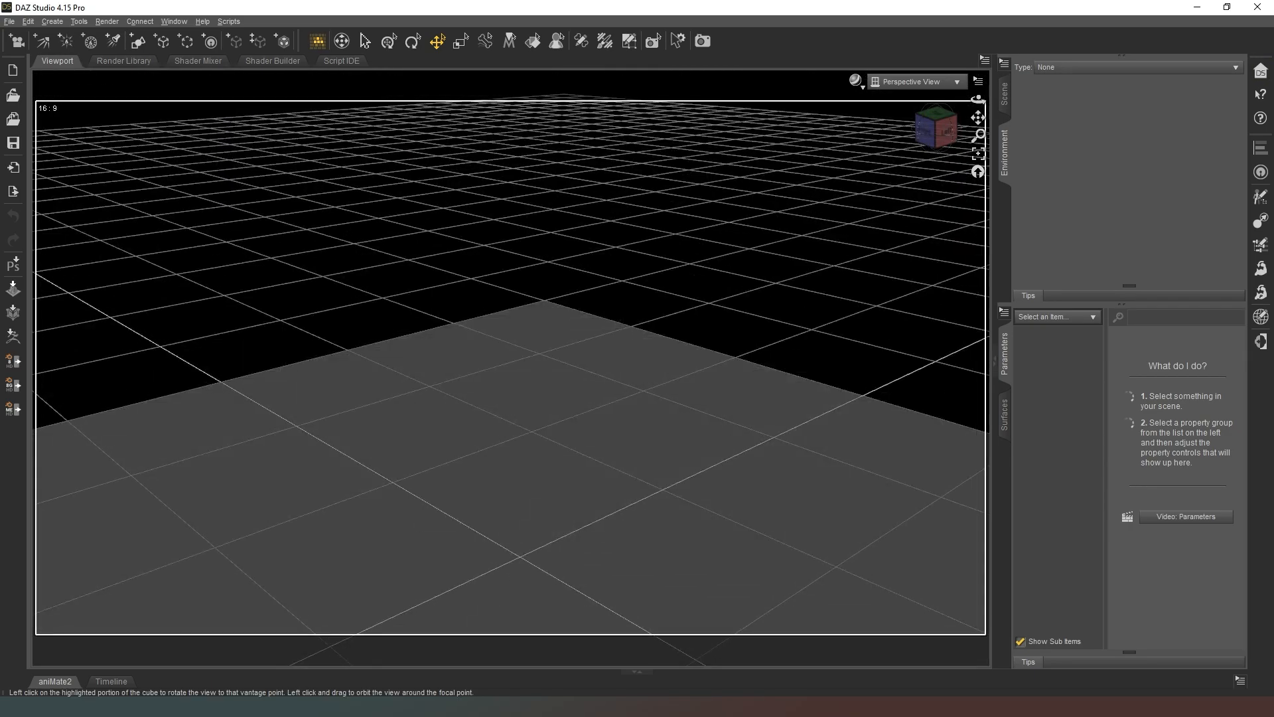
left_click_drag(953, 146, 974, 123)
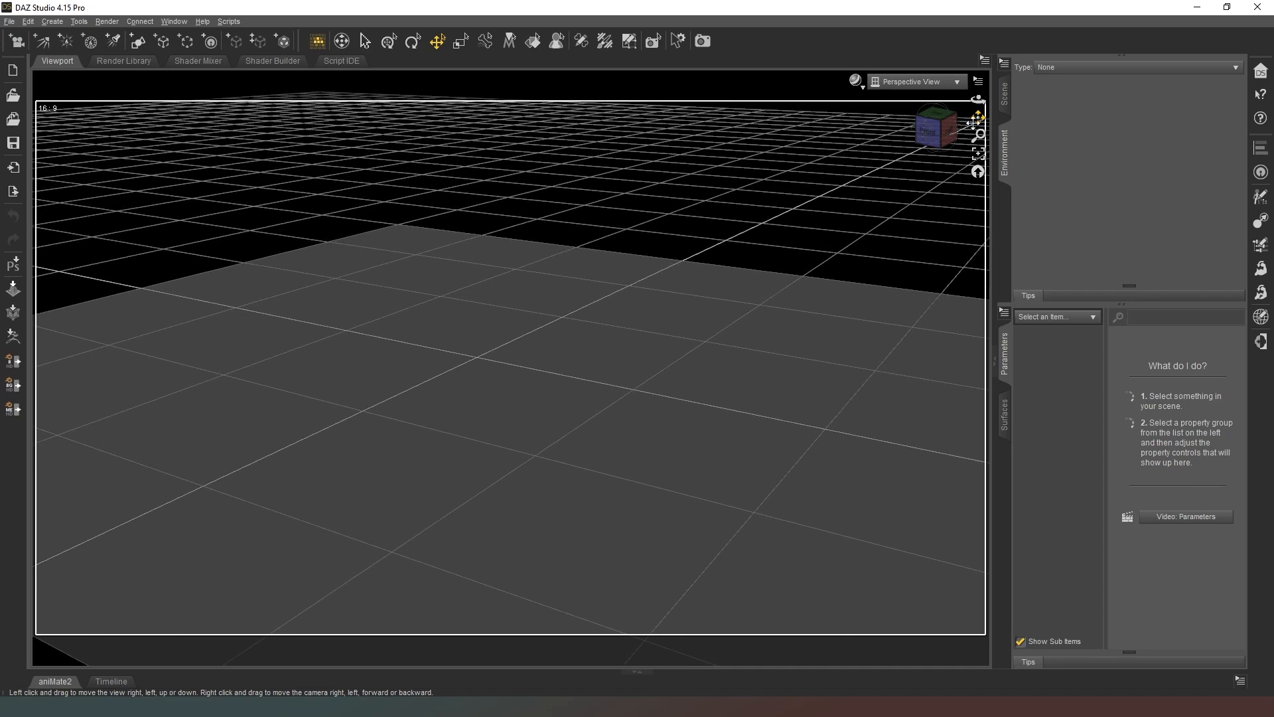
right_click_drag(973, 123, 973, 119)
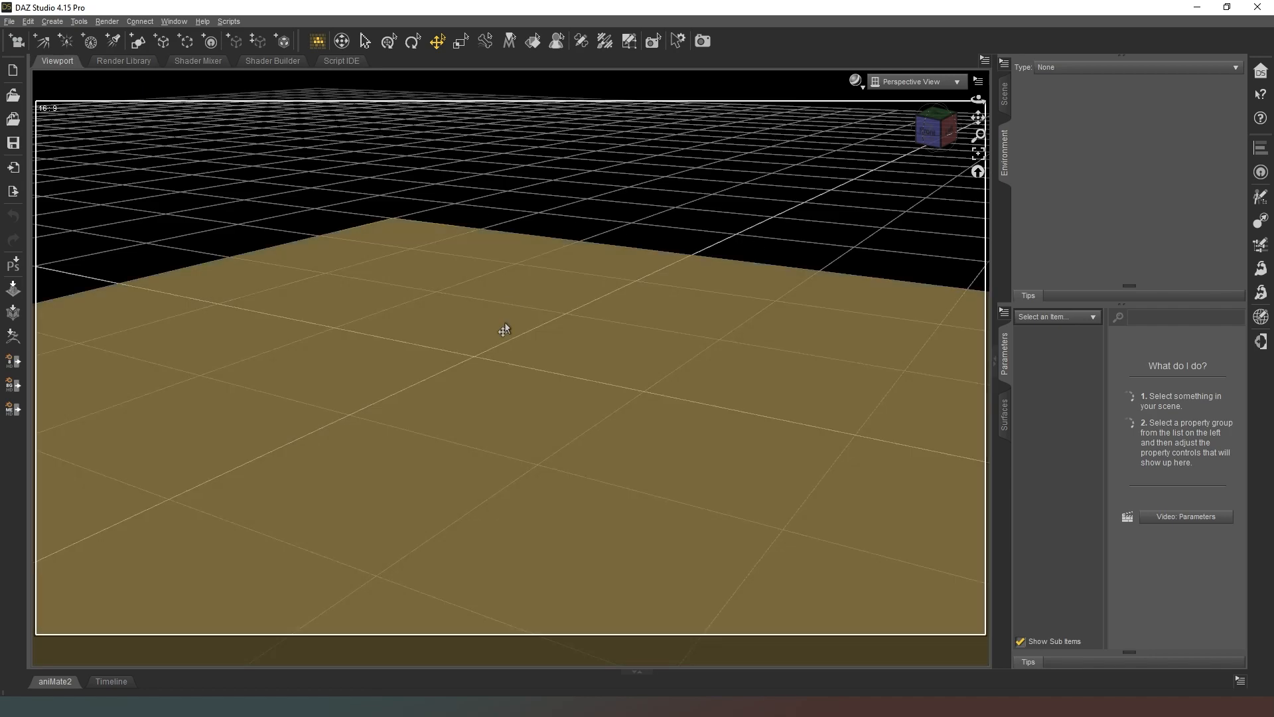
Apply a tile material to the plane's surface and make the tiles repeat at a smaller scale.
left_click(504, 327)
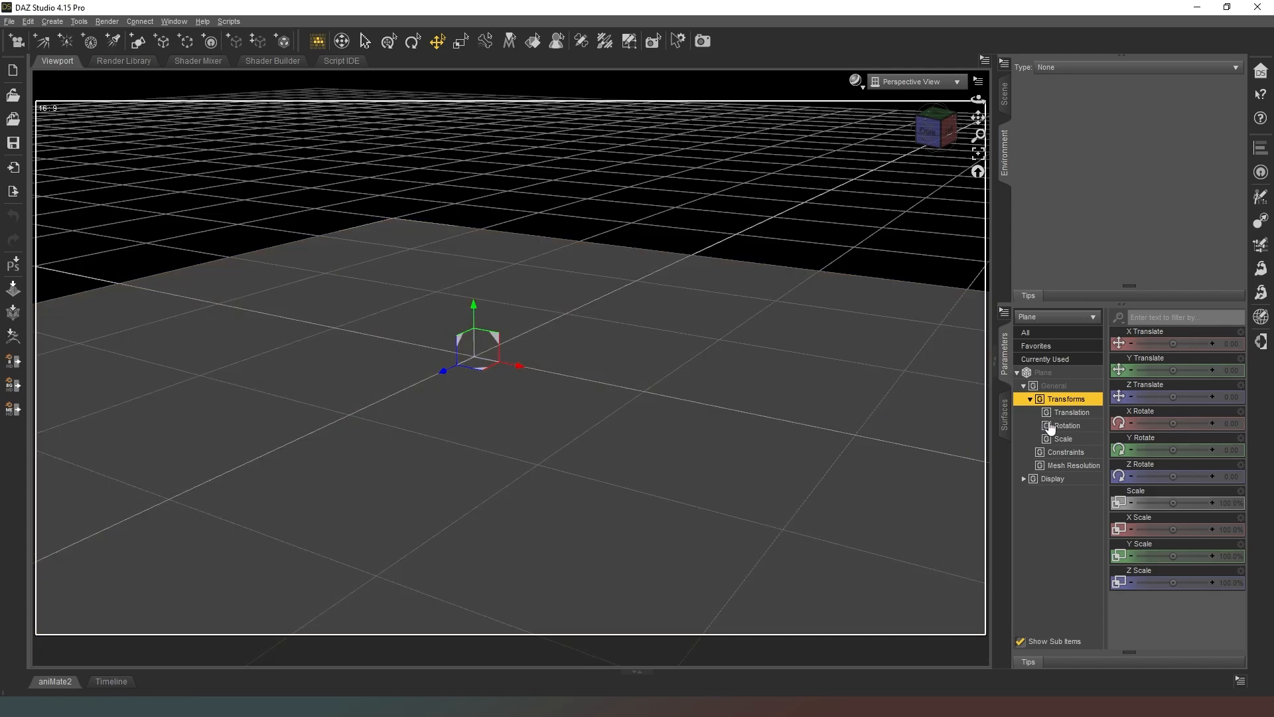
left_click(1004, 410)
left_click(1035, 383)
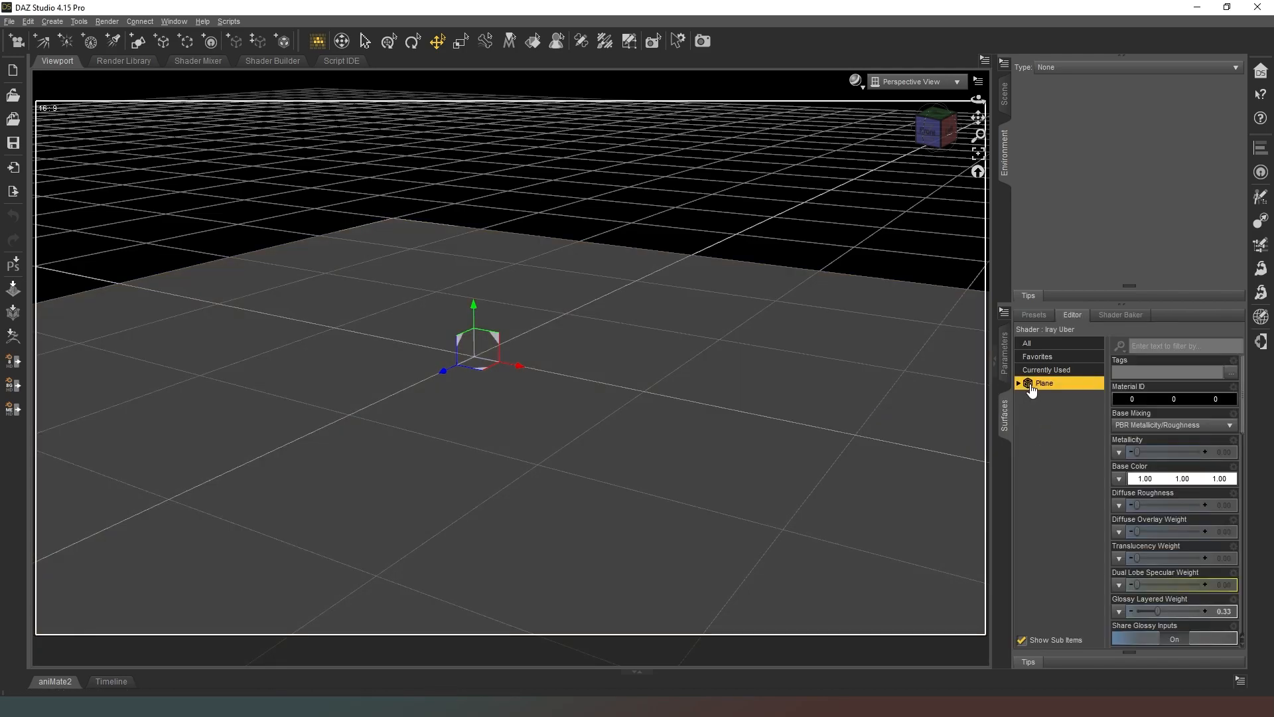
left_click(1004, 94)
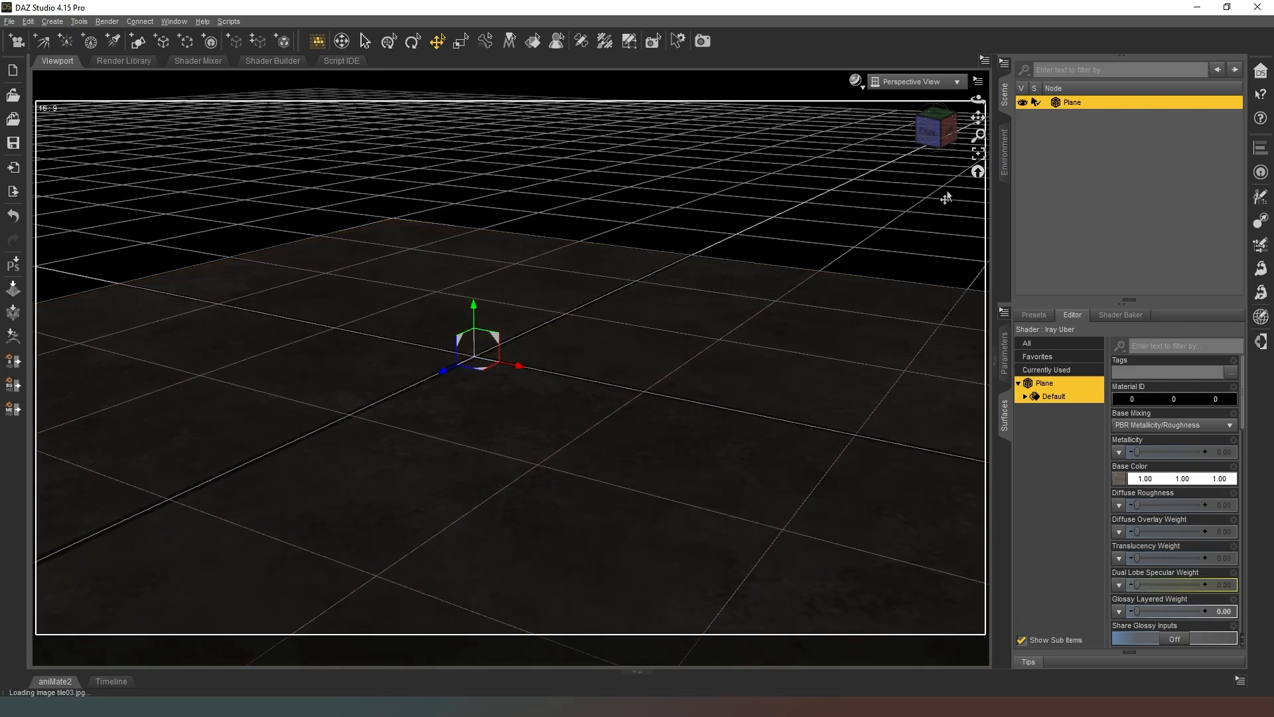
scroll(928, 174, "down", 8)
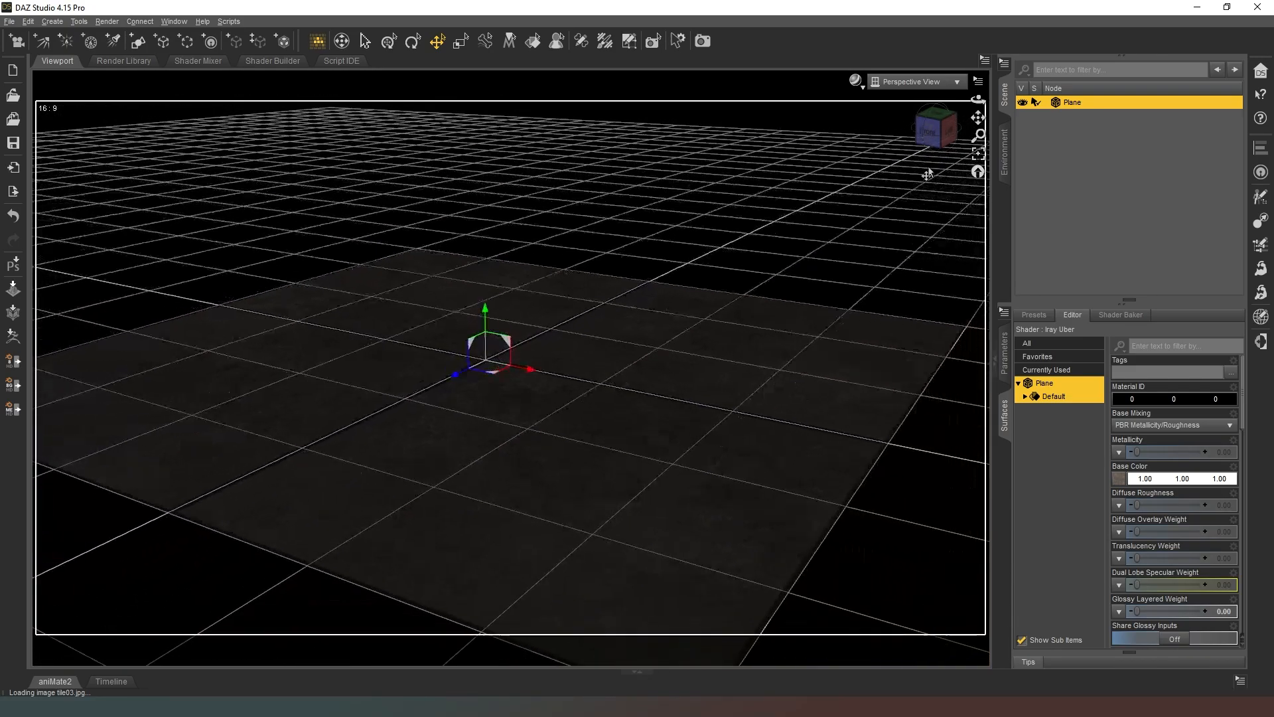
left_click(929, 140)
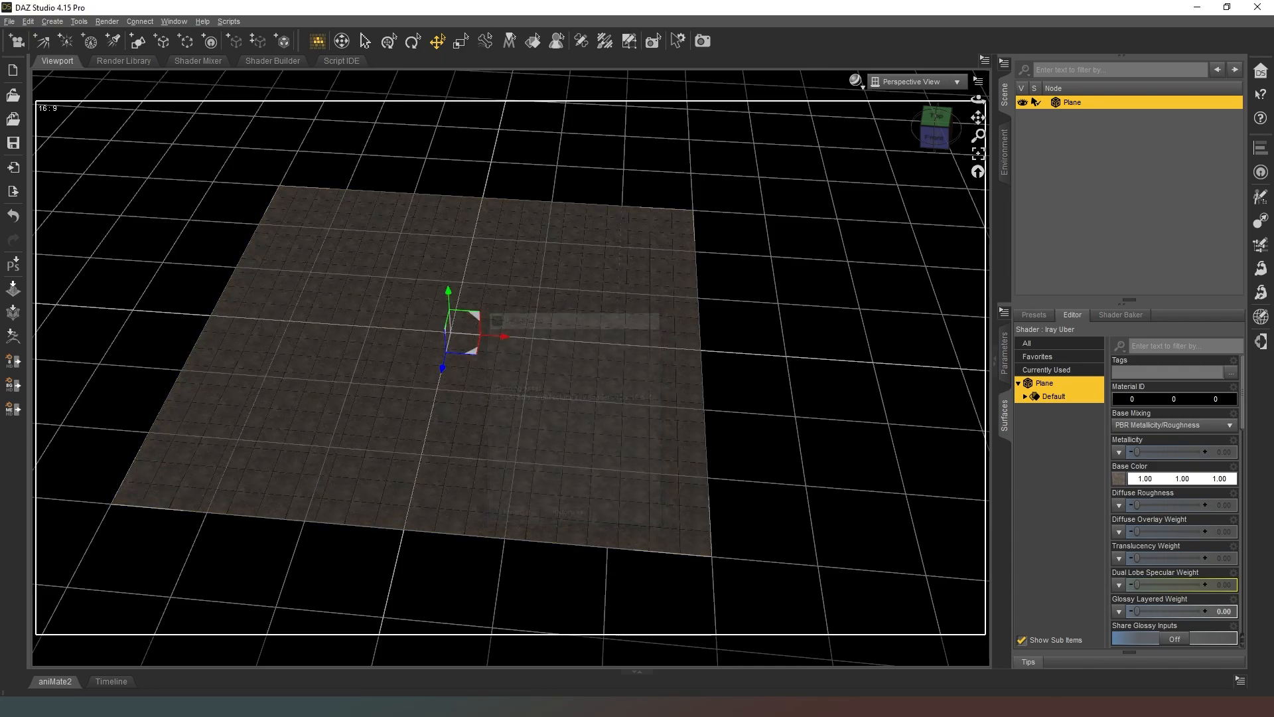
left_click_drag(929, 134, 876, 100)
scroll(930, 135, "up", 4)
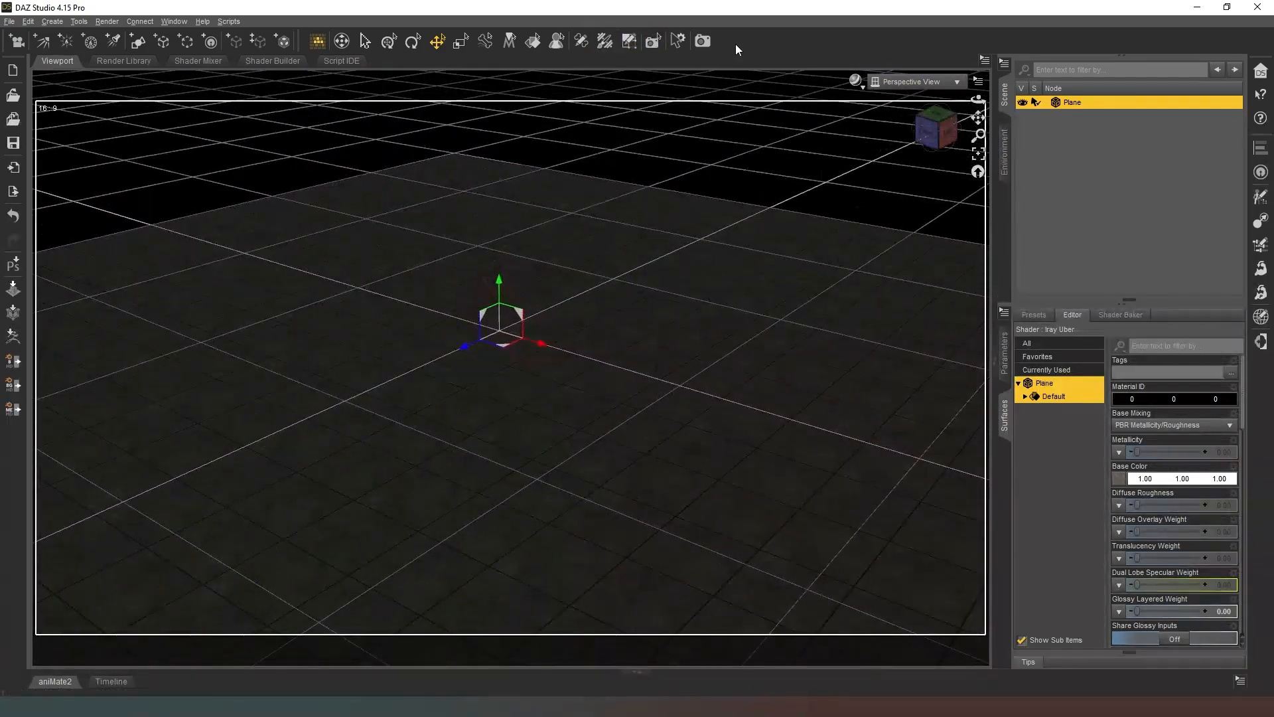
Preview the tiled floor in the NVIDIA Iray draw style with the plane deselected.
left_click(855, 80)
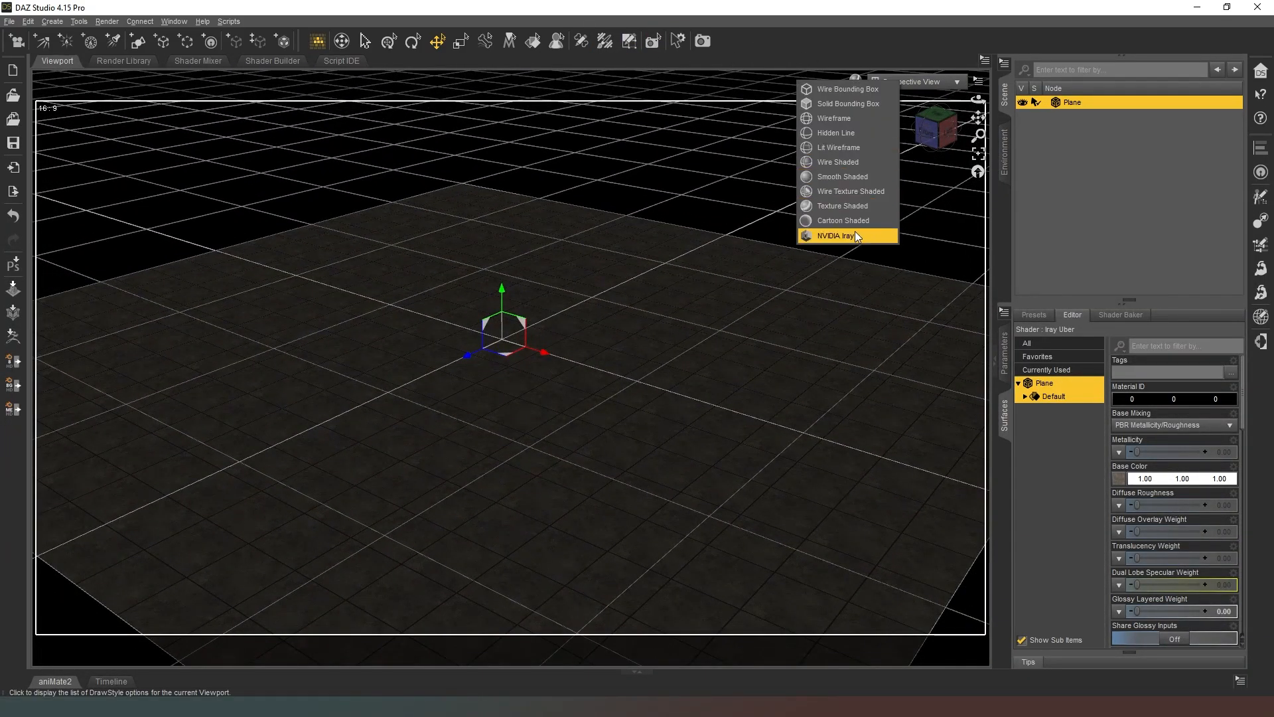
left_click(854, 232)
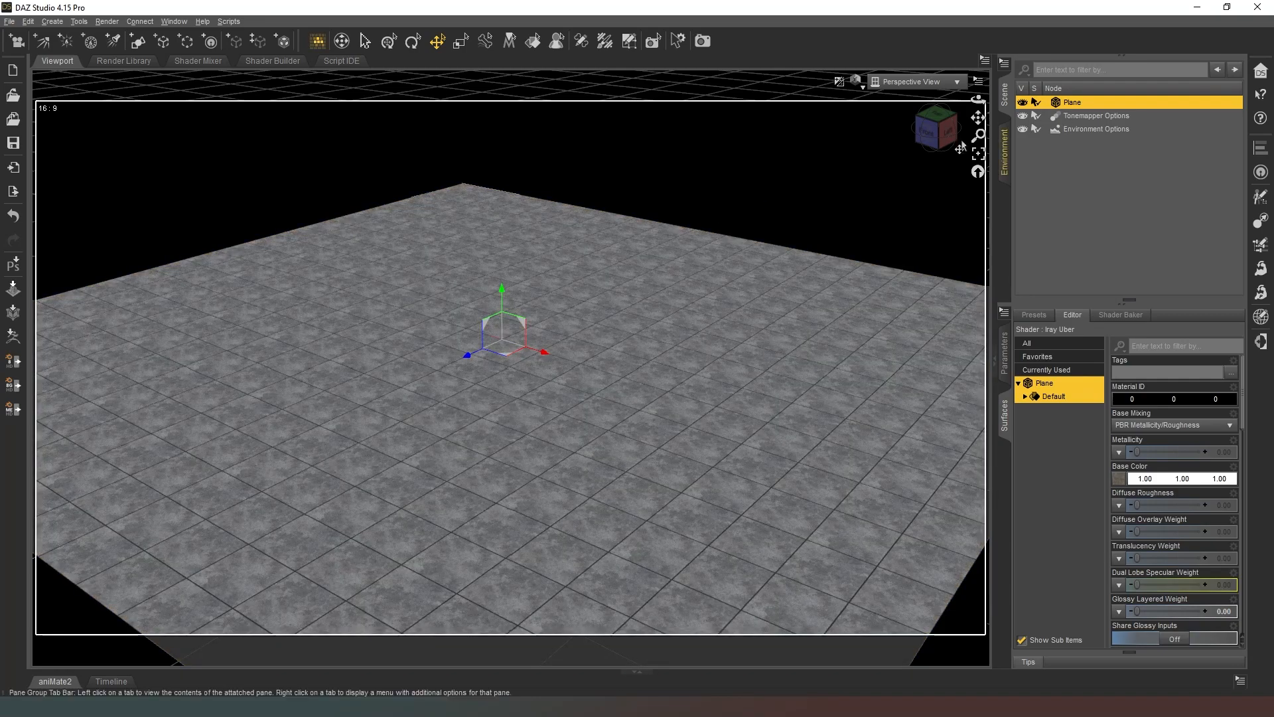
left_click(856, 177)
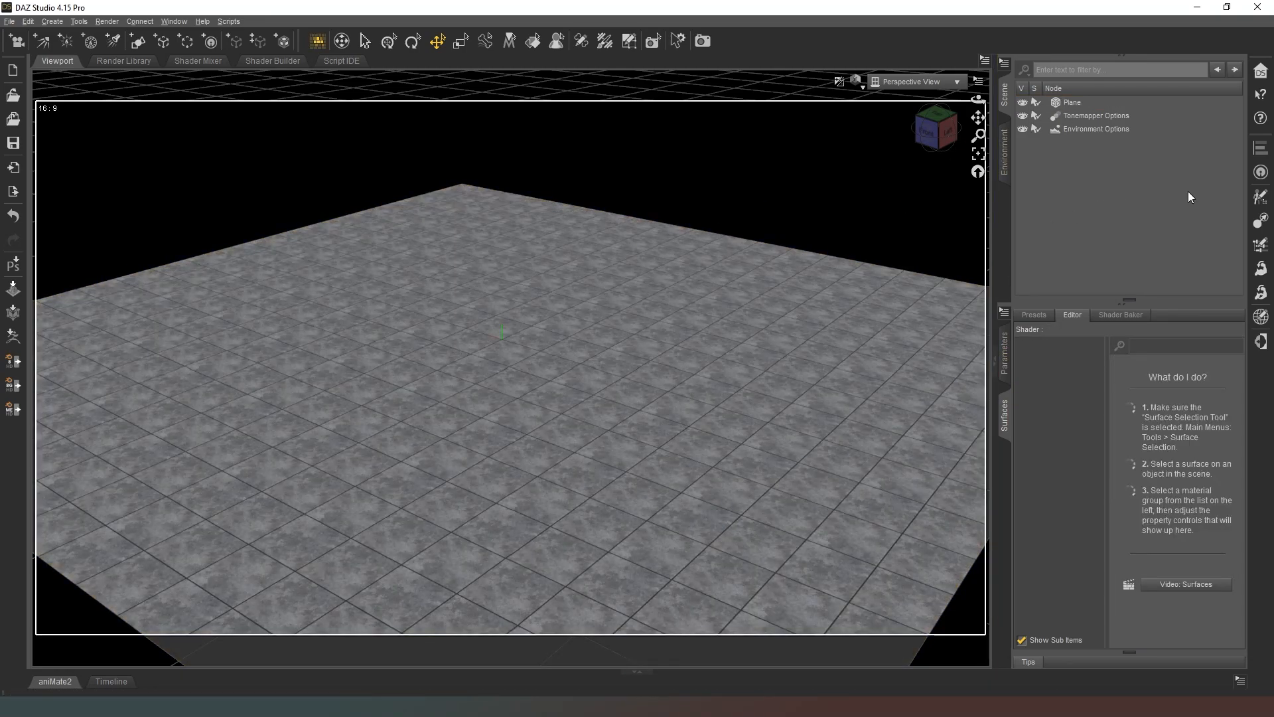
left_click_drag(936, 124, 938, 110)
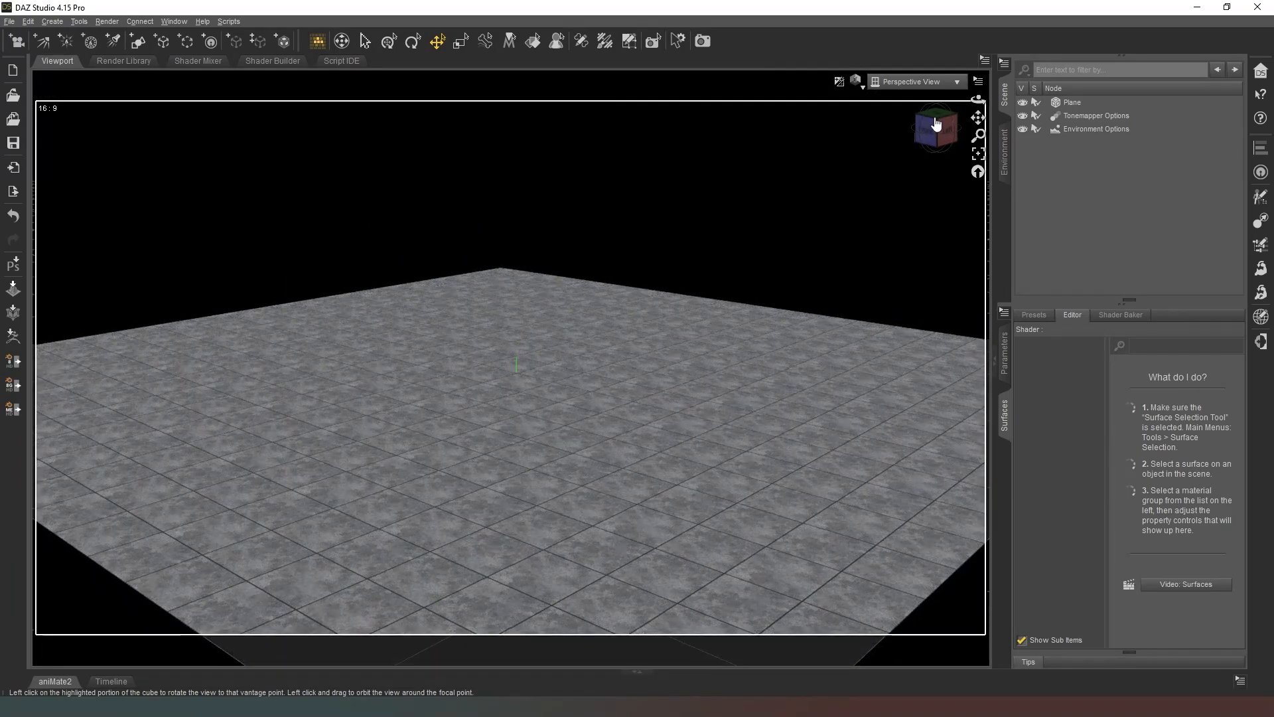
scroll(935, 124, "up", 5)
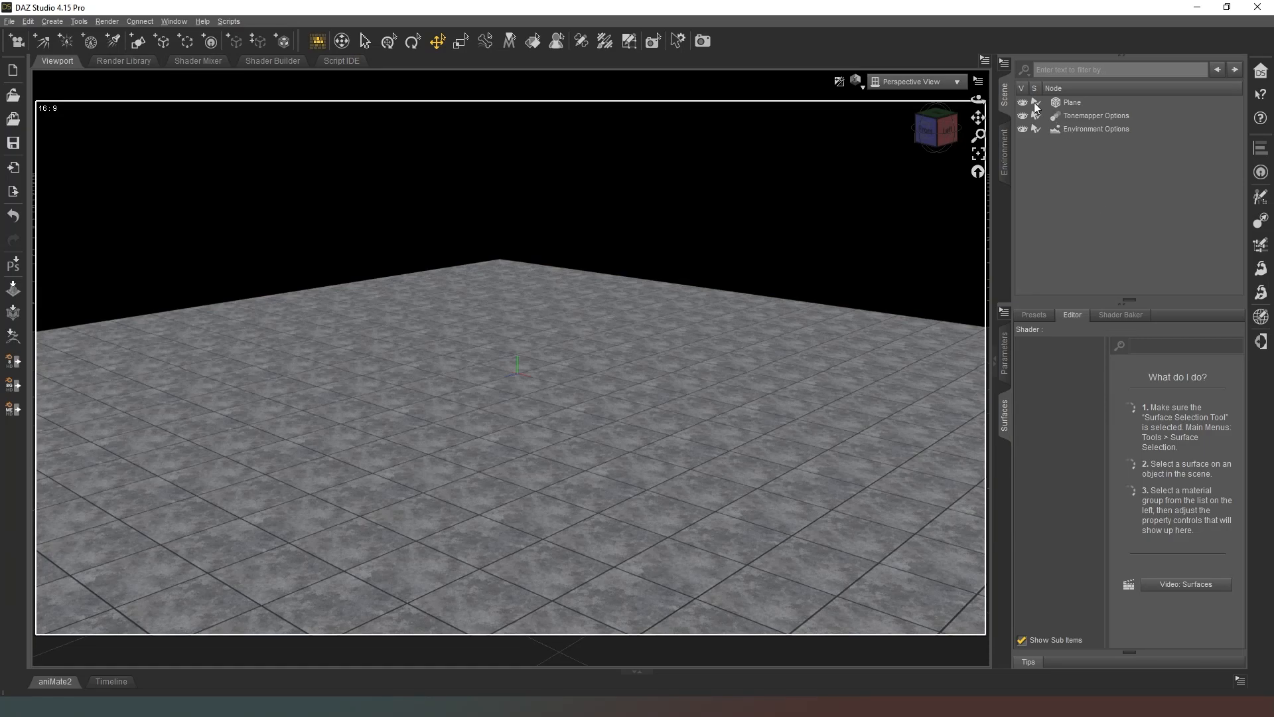
Make the plane unselectable in the scene and set the viewport's draw style to Texture Shaded.
left_click(1035, 103)
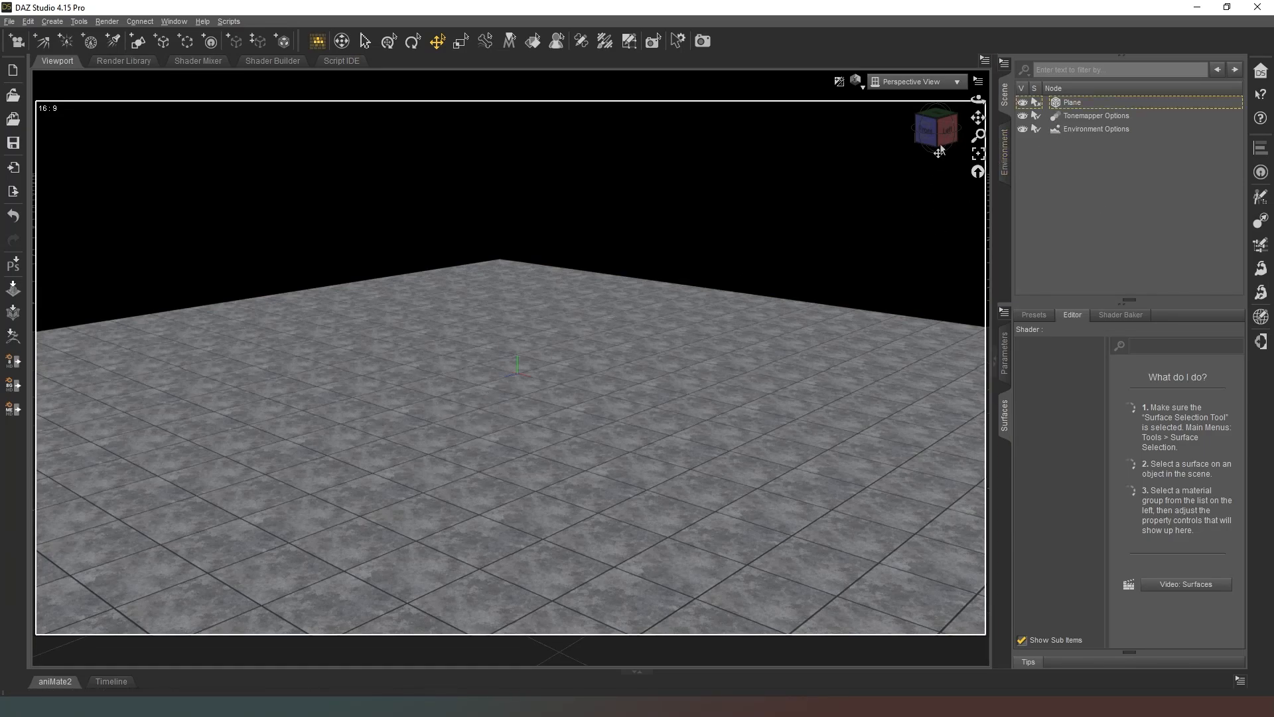
left_click(863, 99)
left_click(856, 80)
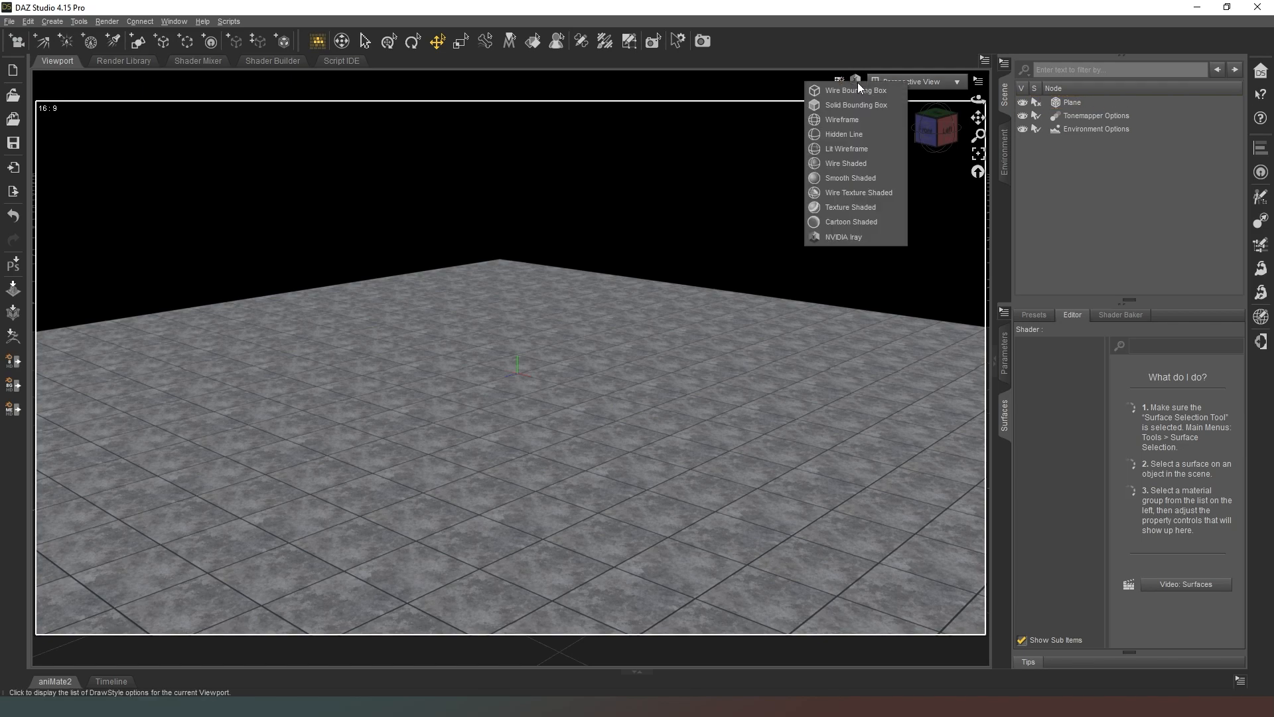
left_click(838, 207)
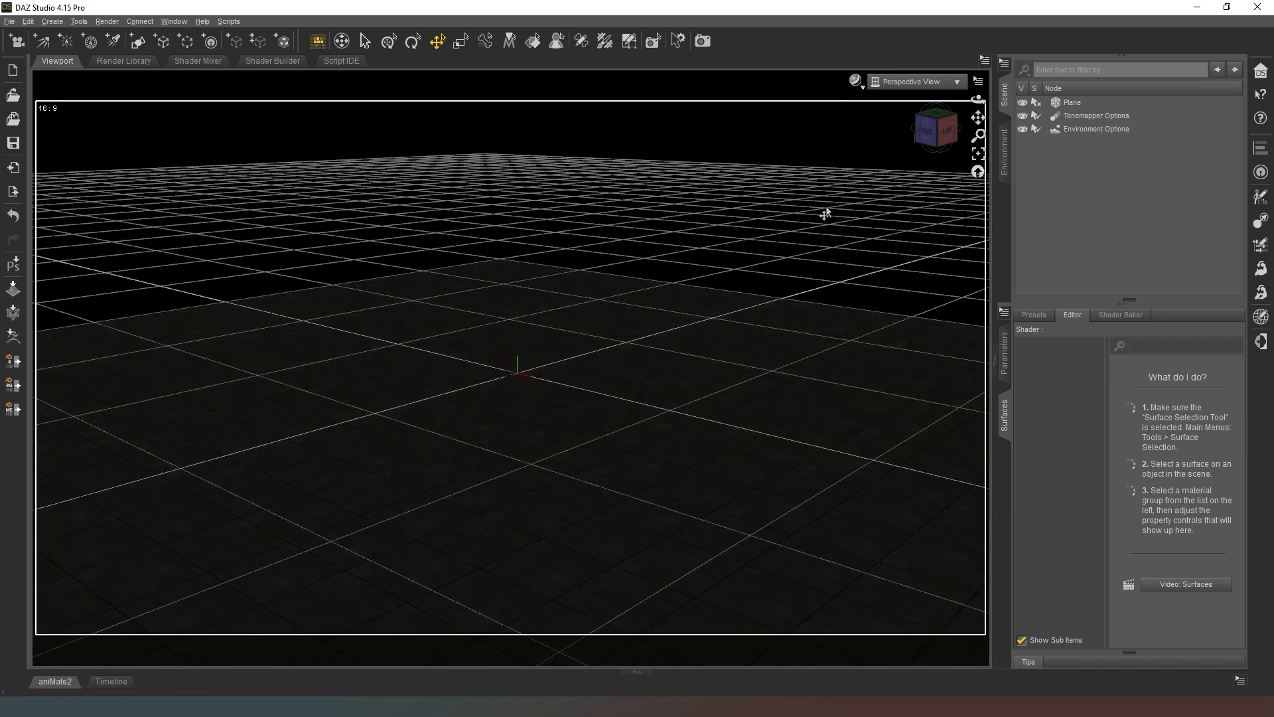
Add the ABM_Bench prop and move it toward the back edge of the tiled plane.
left_click(950, 124)
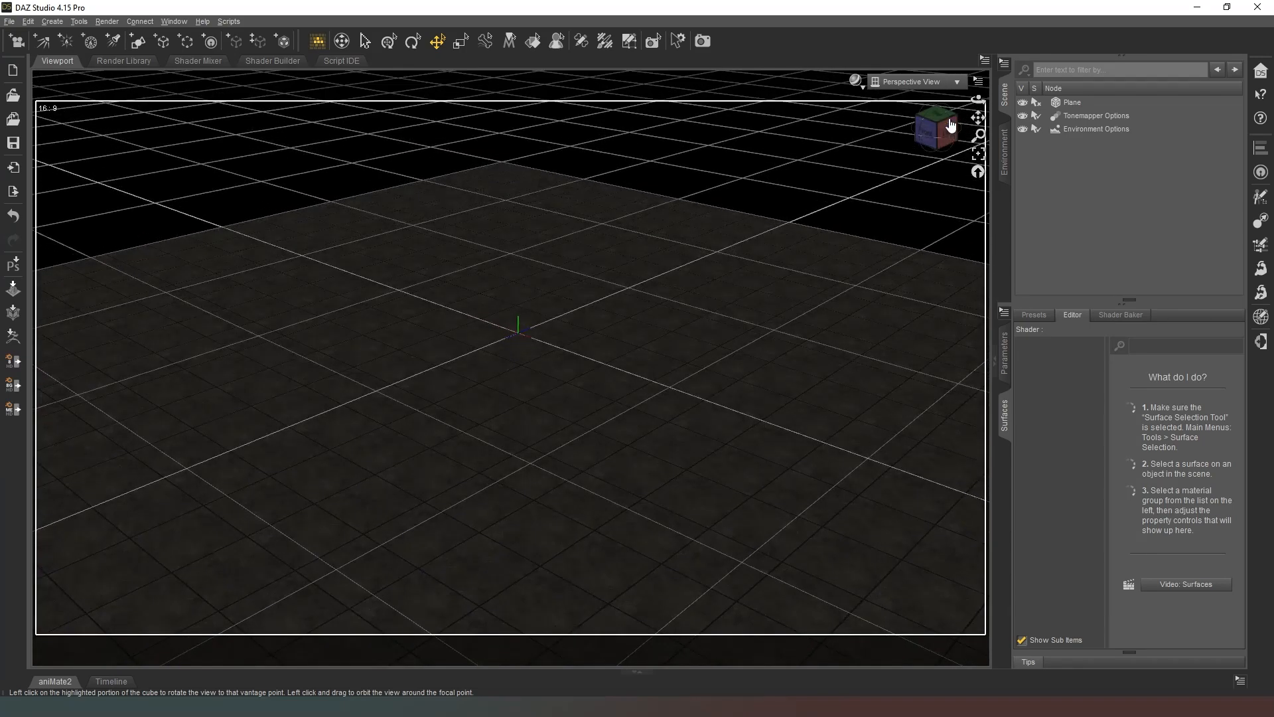
left_click(948, 126)
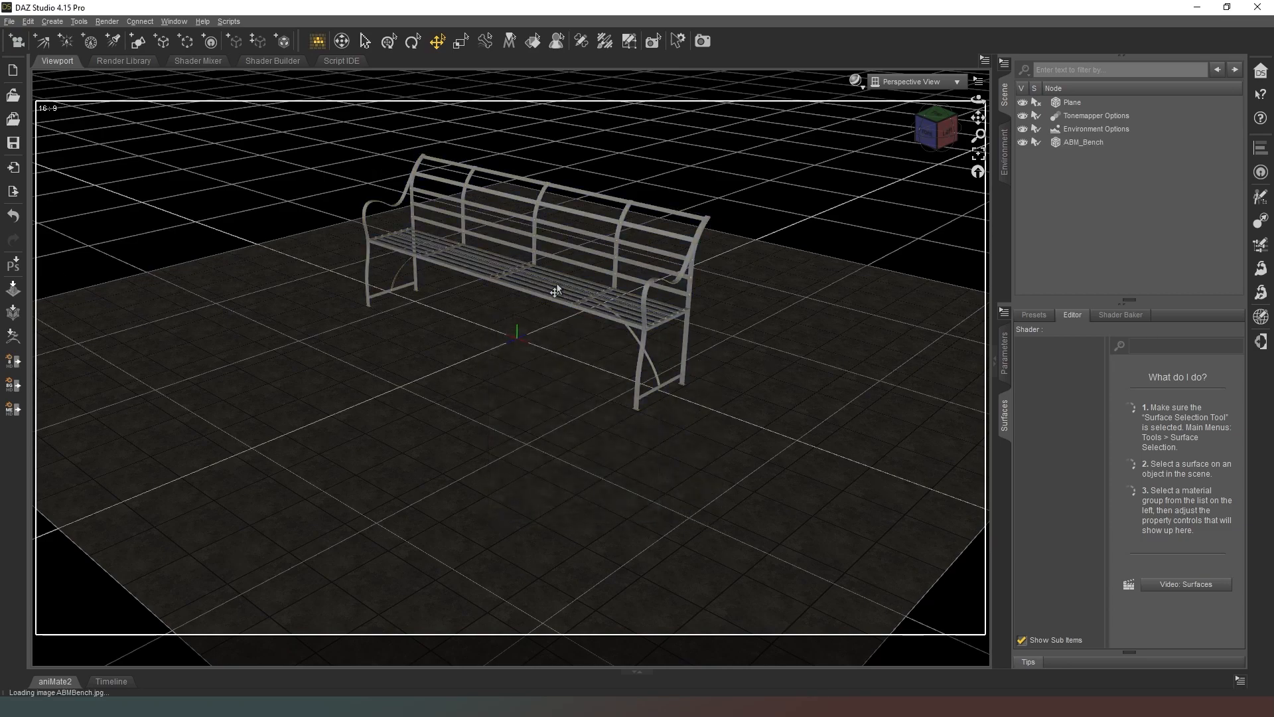
left_click(581, 284)
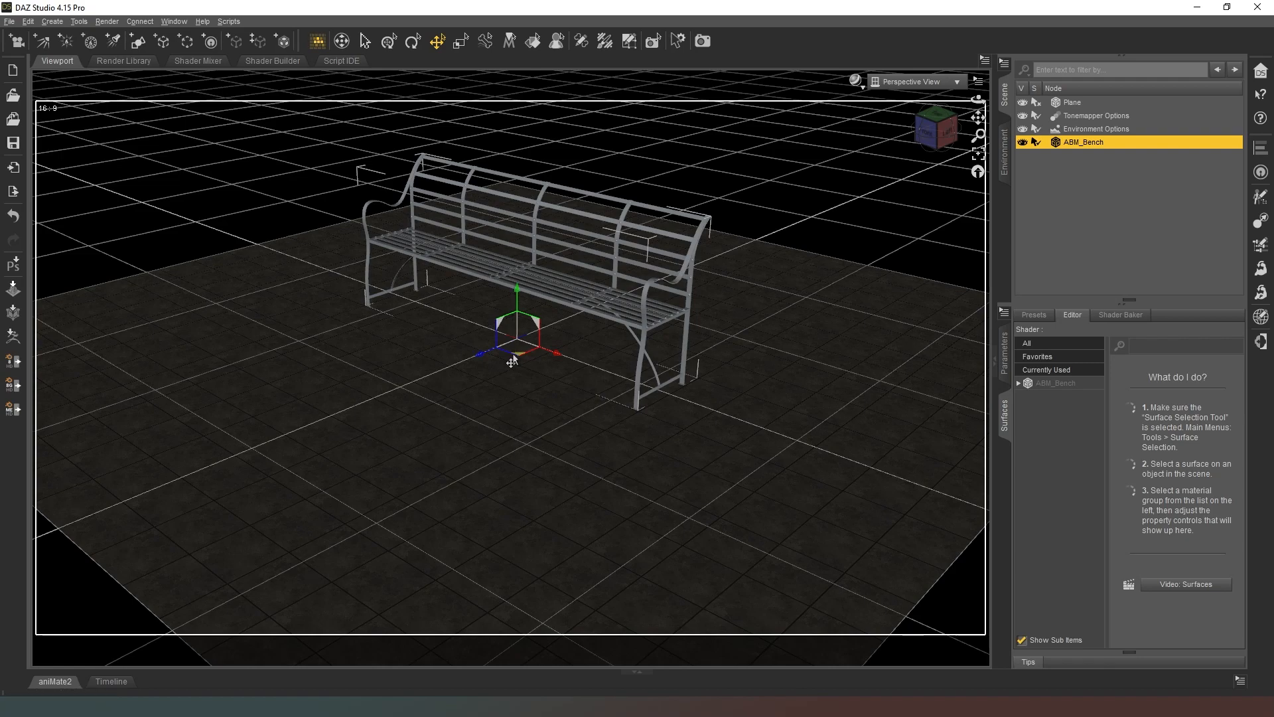
left_click_drag(512, 361, 691, 261)
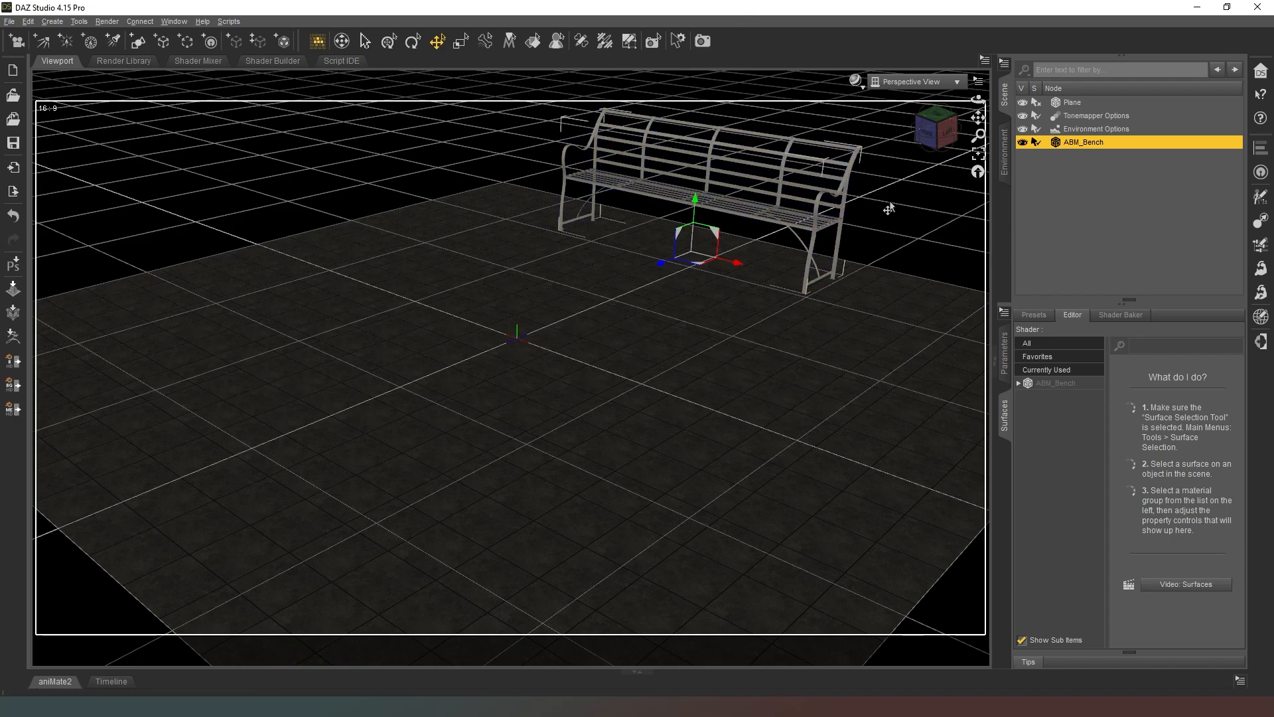
left_click_drag(925, 129, 610, 640)
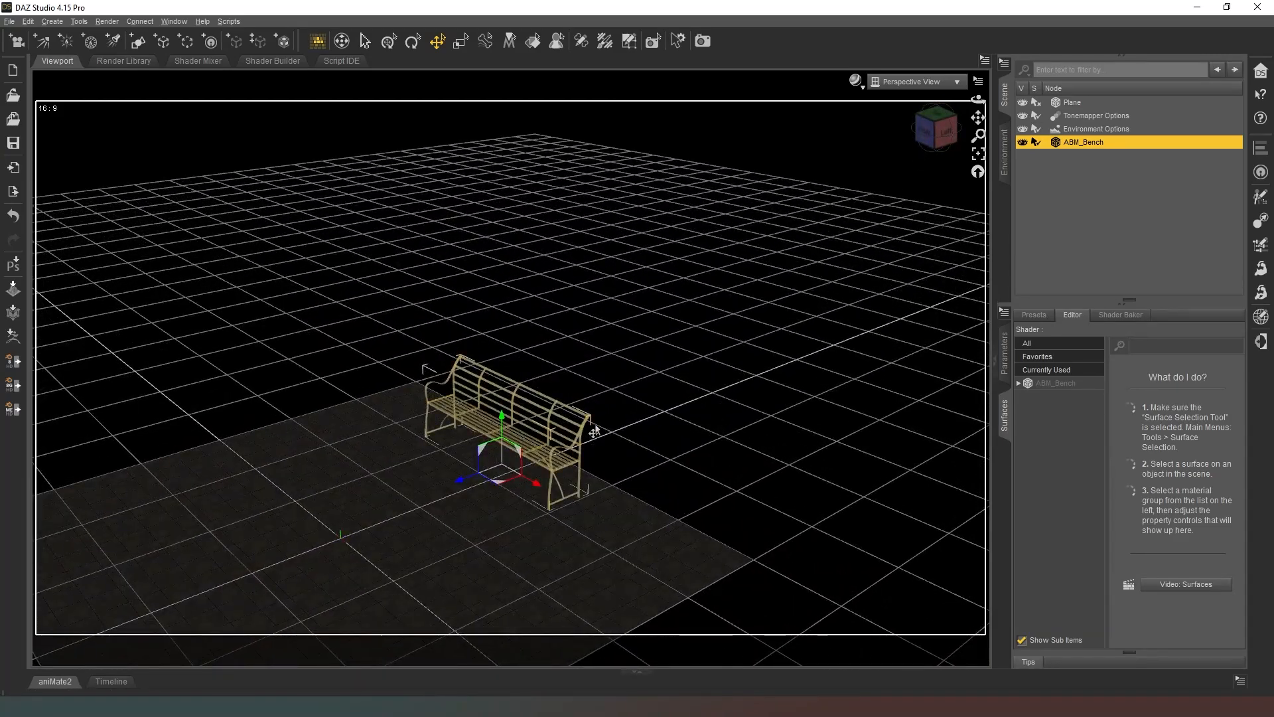
left_click_drag(908, 167, 932, 172)
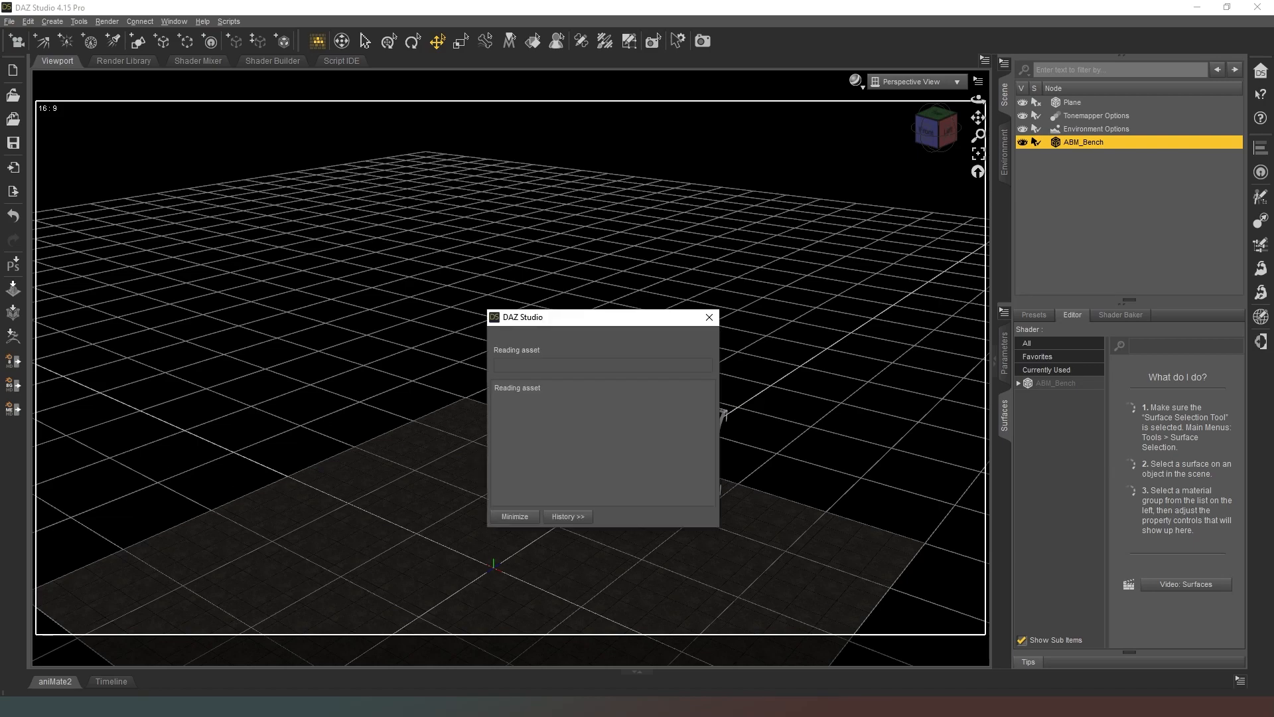
Replace CBA Trash bin 02 with FG Trash Bin1 and place it beside the bench's far end.
left_click(511, 556)
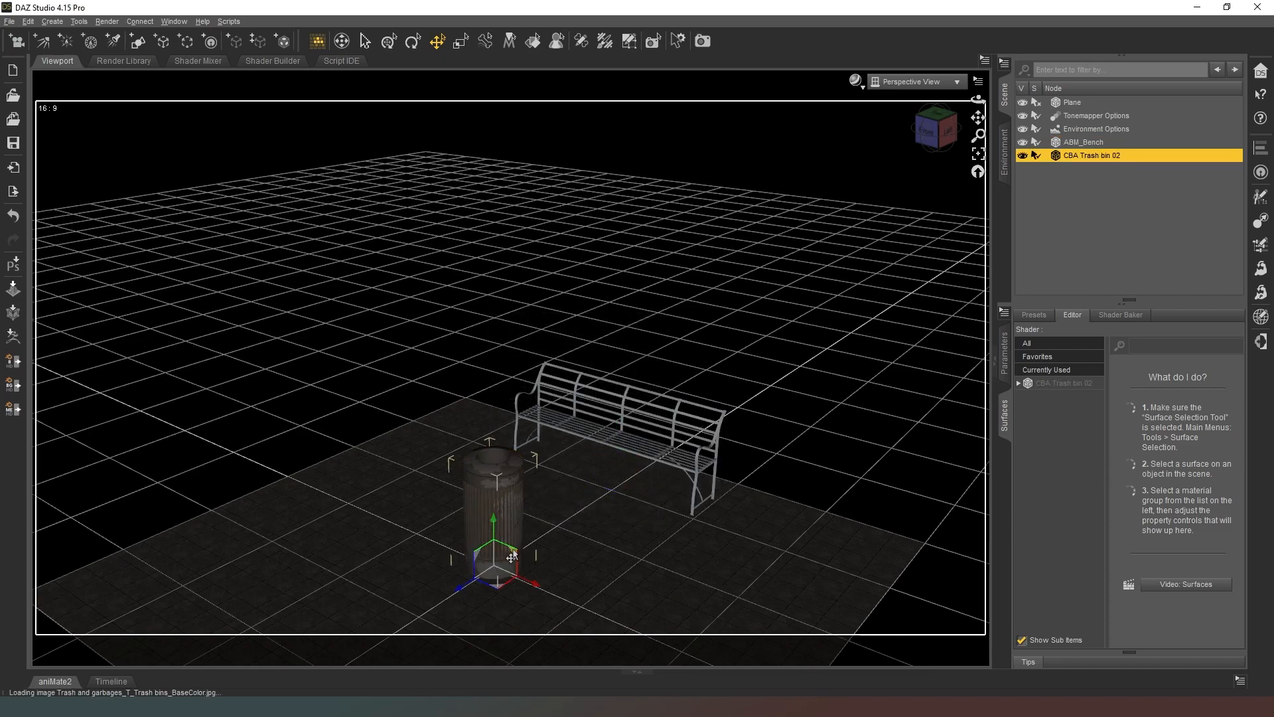
key("Delete")
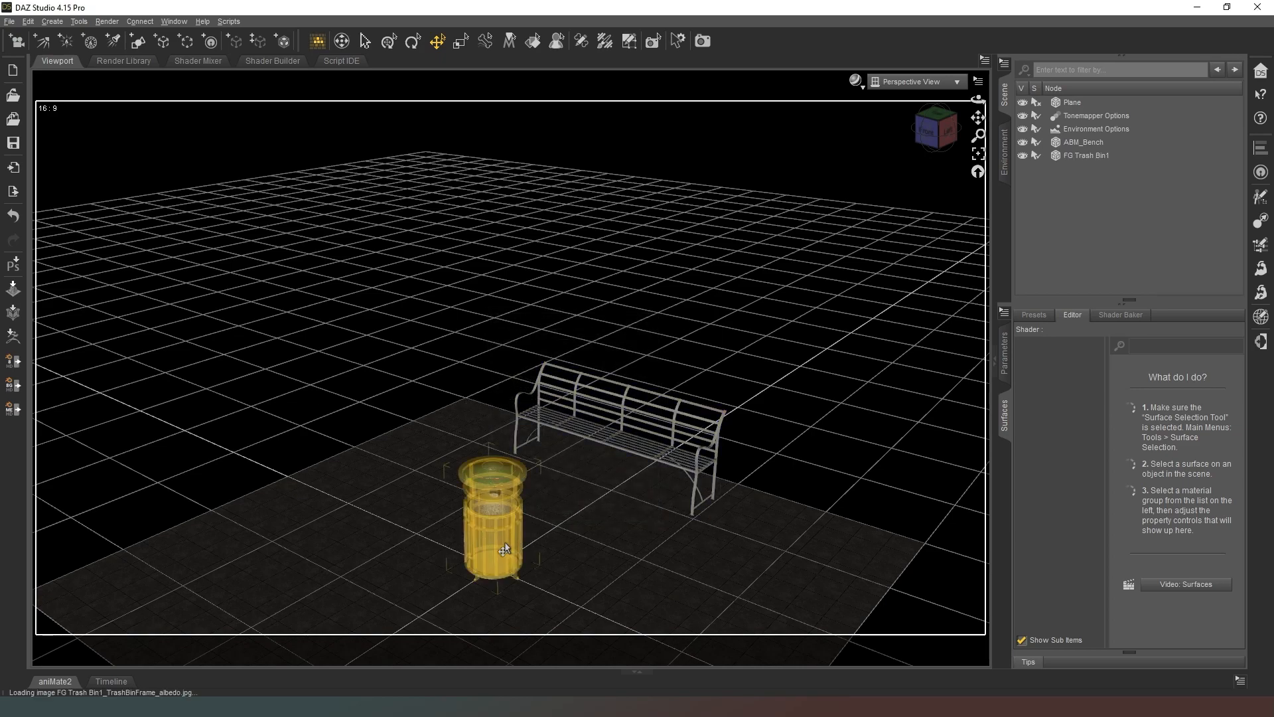
left_click_drag(497, 595, 501, 450)
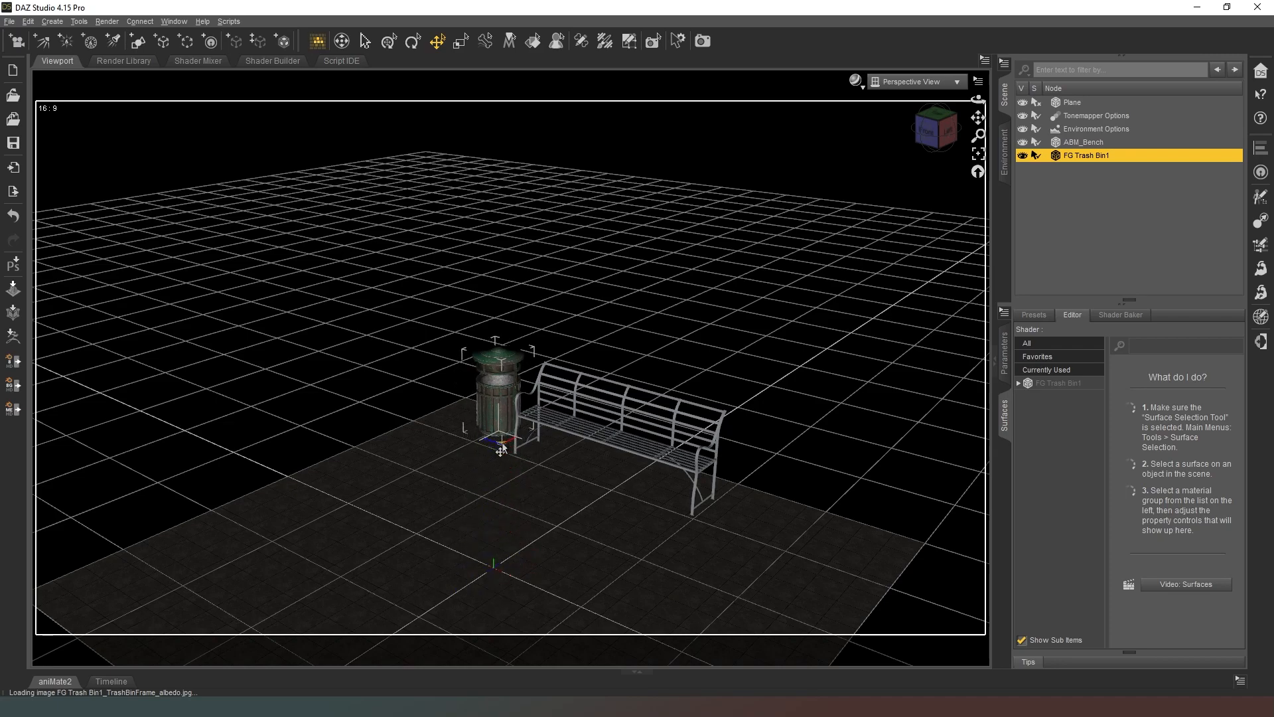
Add the Hedge prop and move it directly behind the bench.
left_click_drag(936, 126, 949, 147)
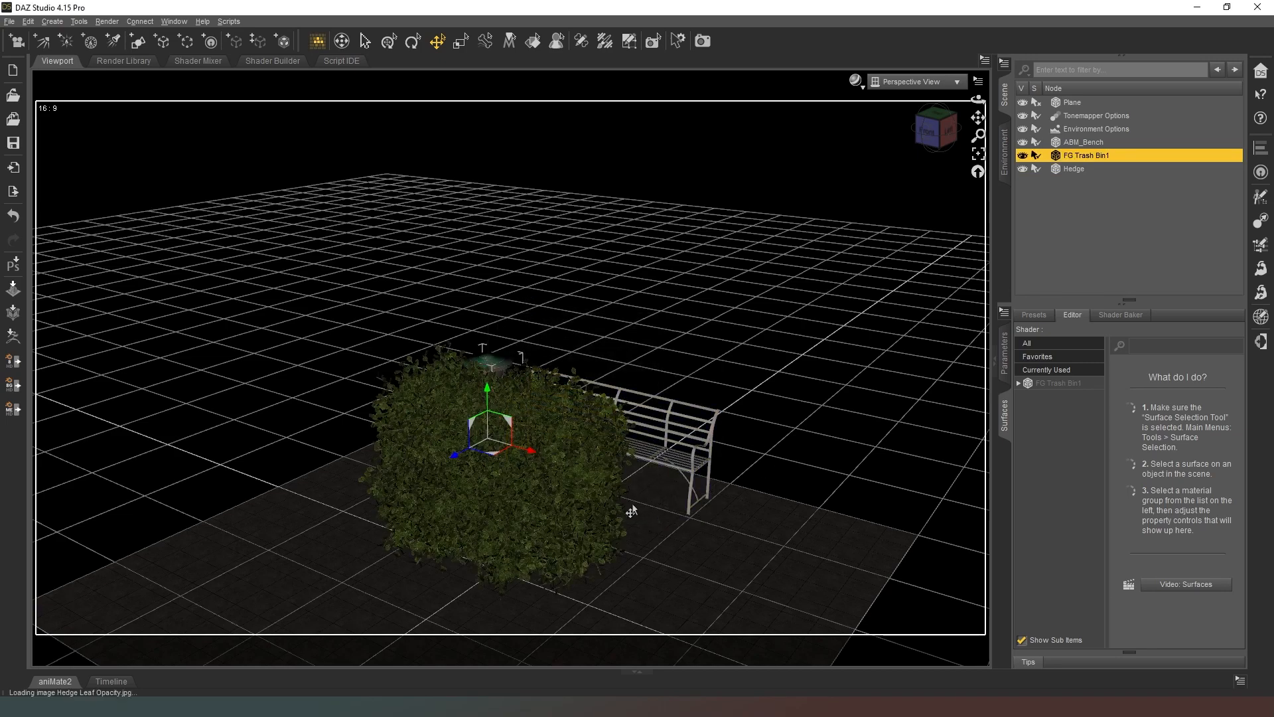
left_click_drag(502, 594, 668, 492)
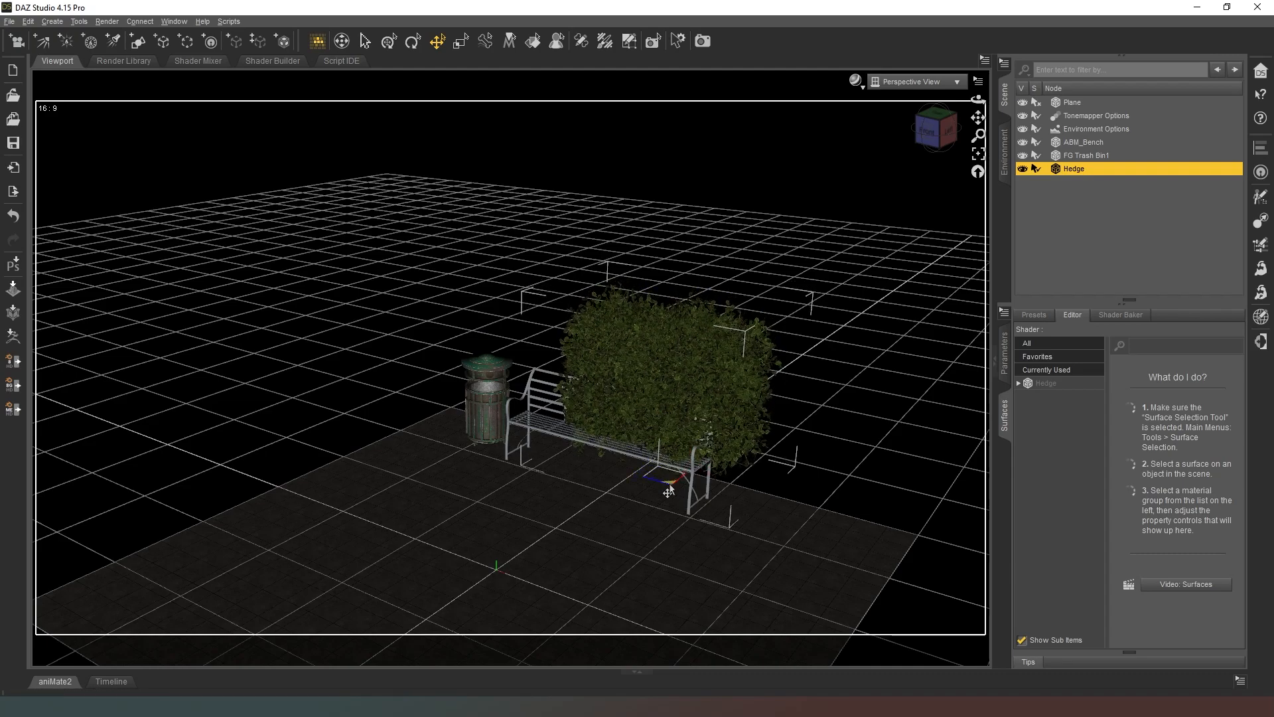
left_click(948, 130)
left_click(924, 111)
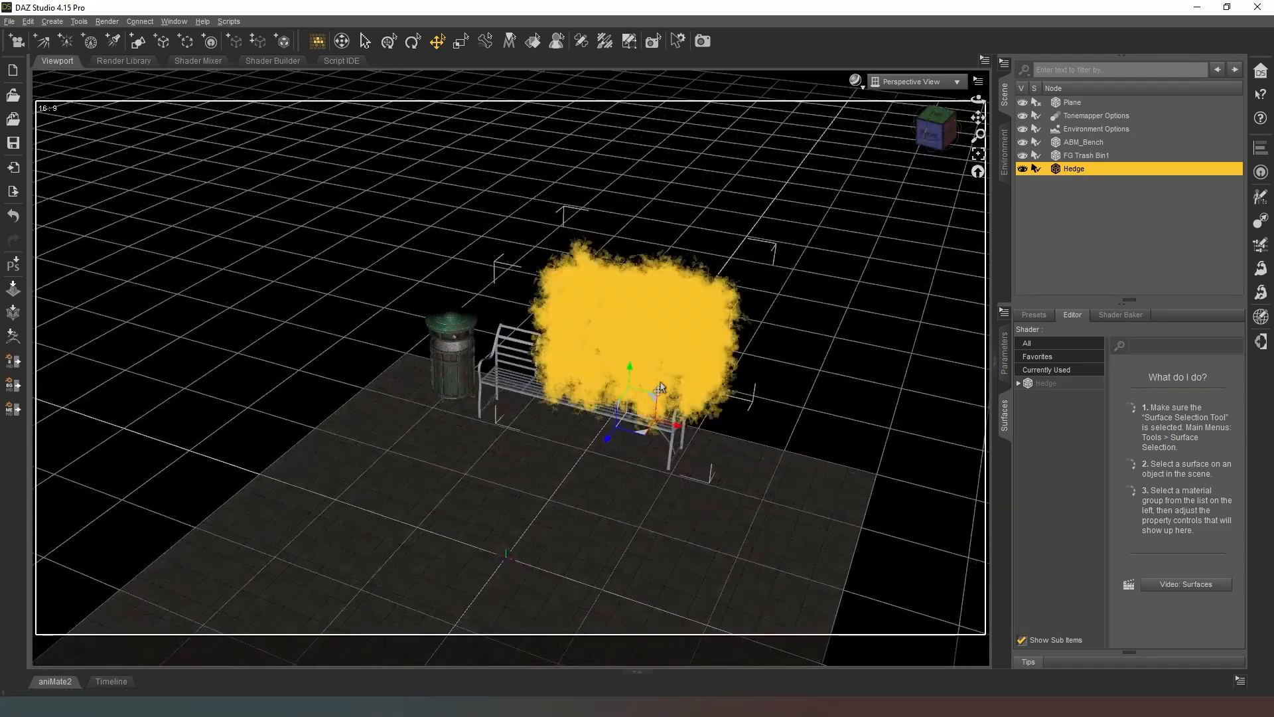
left_click_drag(644, 439, 648, 418)
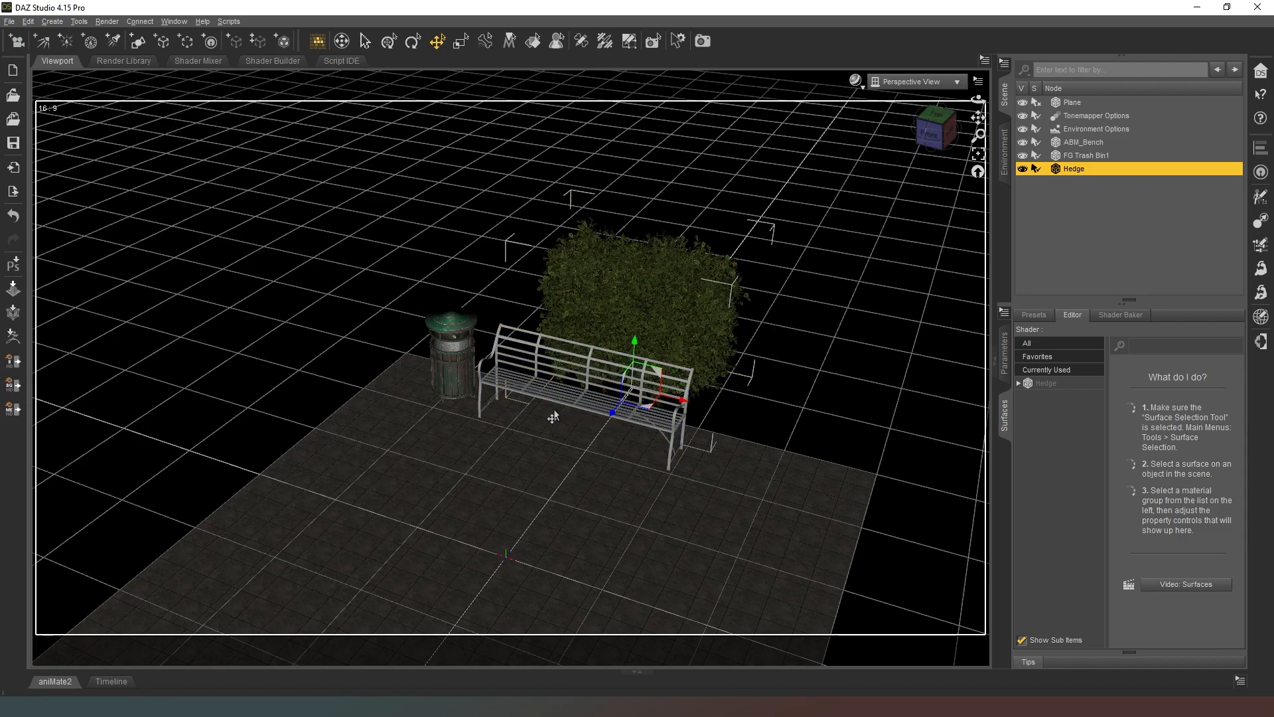
Move FG Trash Bin1 slightly forward along its Z axis, beside the bench.
left_click(454, 366)
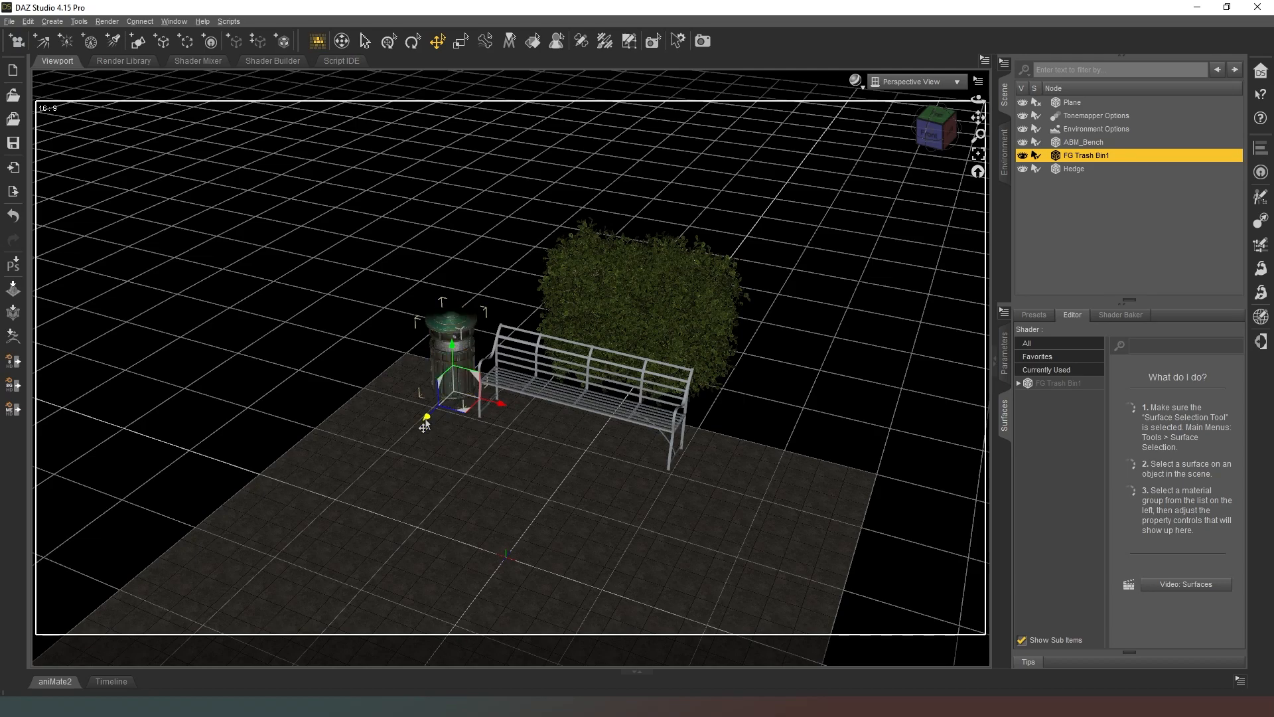
left_click_drag(426, 420, 410, 431)
Move ABM_Bench slightly forward along its Z axis, away from the hedge.
left_click(550, 412)
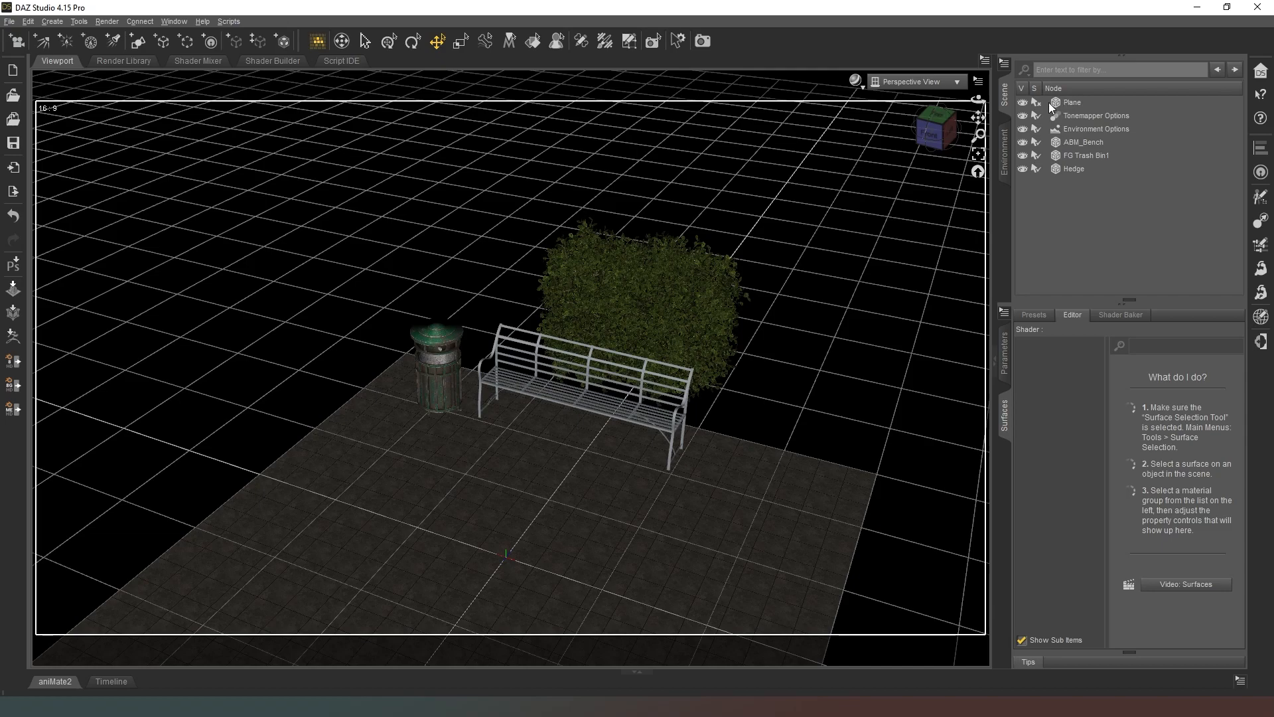
left_click(1081, 142)
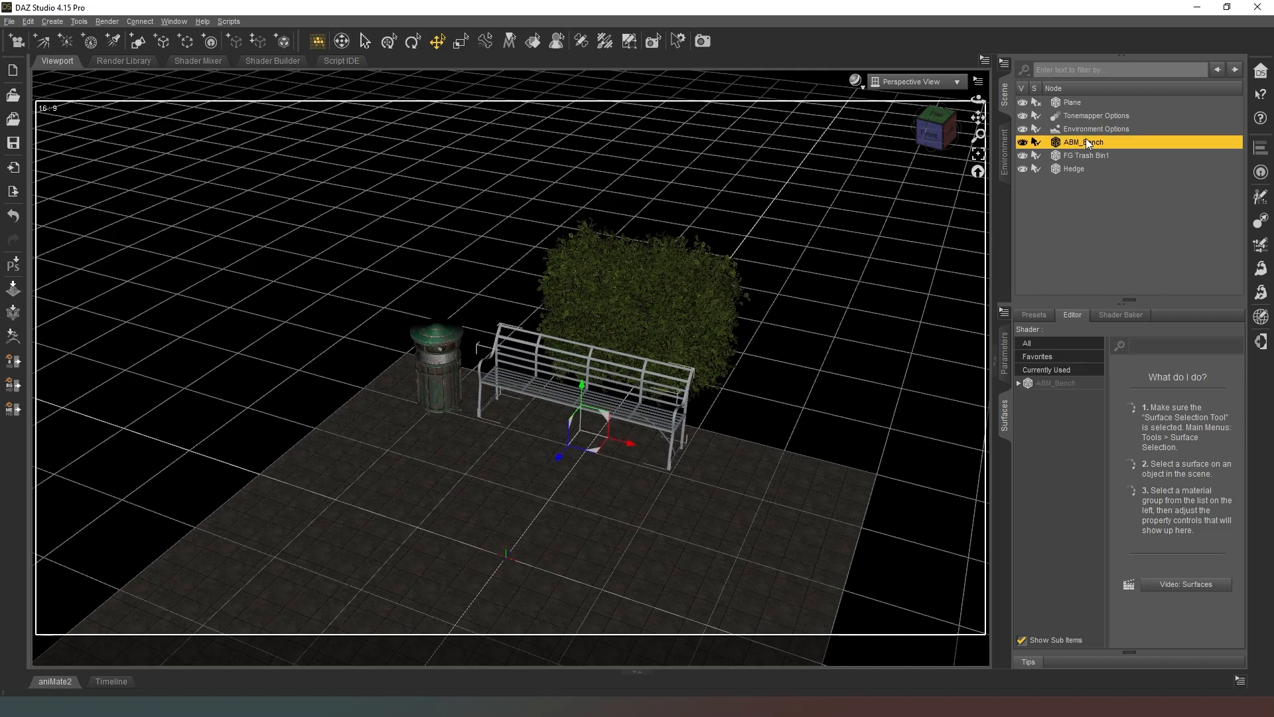
left_click_drag(562, 464, 549, 478)
Lower the Hedge into the ground close behind the bench and shift it along X until it stands behind the trash bin.
left_click_drag(939, 128, 856, 96)
left_click(868, 458)
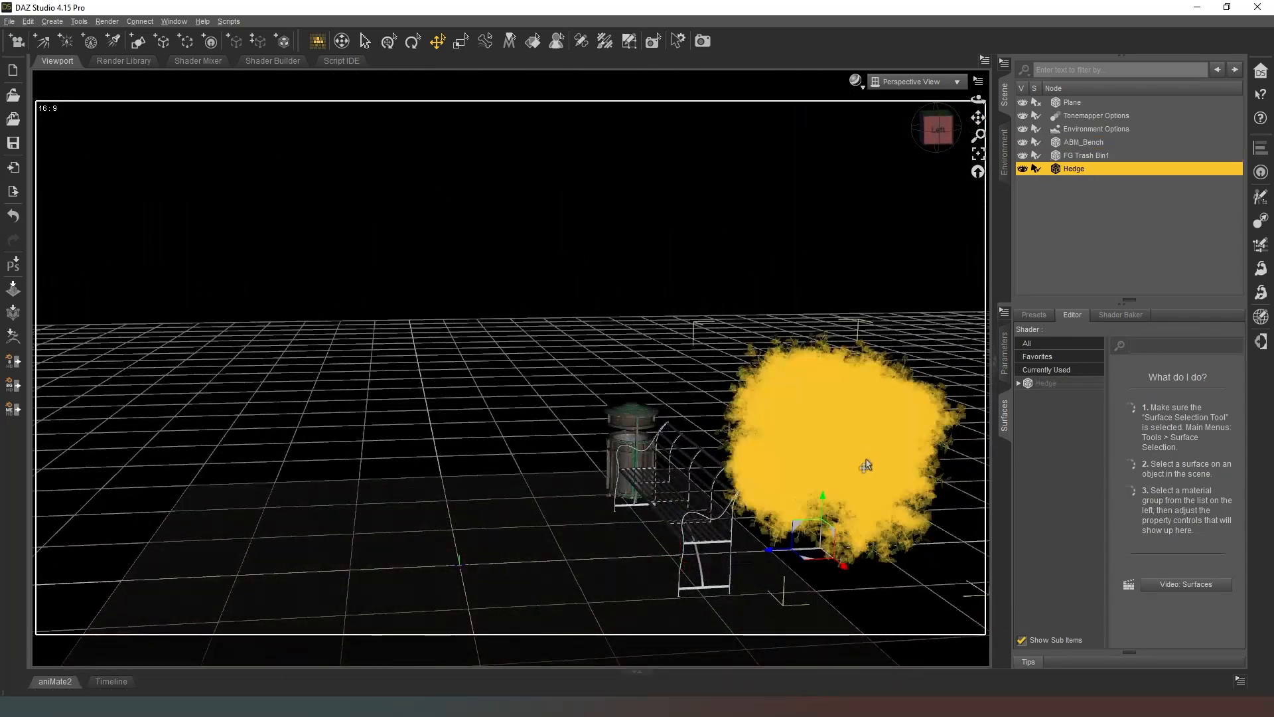
left_click_drag(796, 528, 787, 557)
left_click(953, 131)
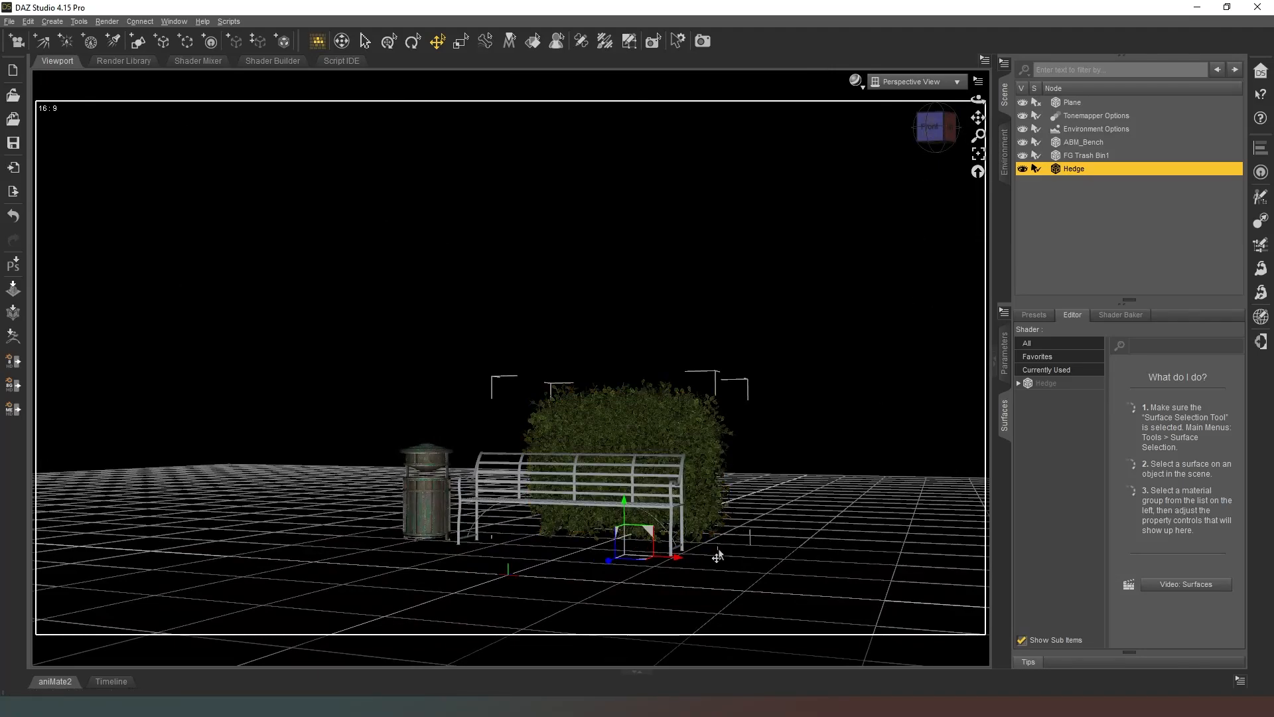
left_click_drag(935, 127, 921, 147)
left_click(934, 123)
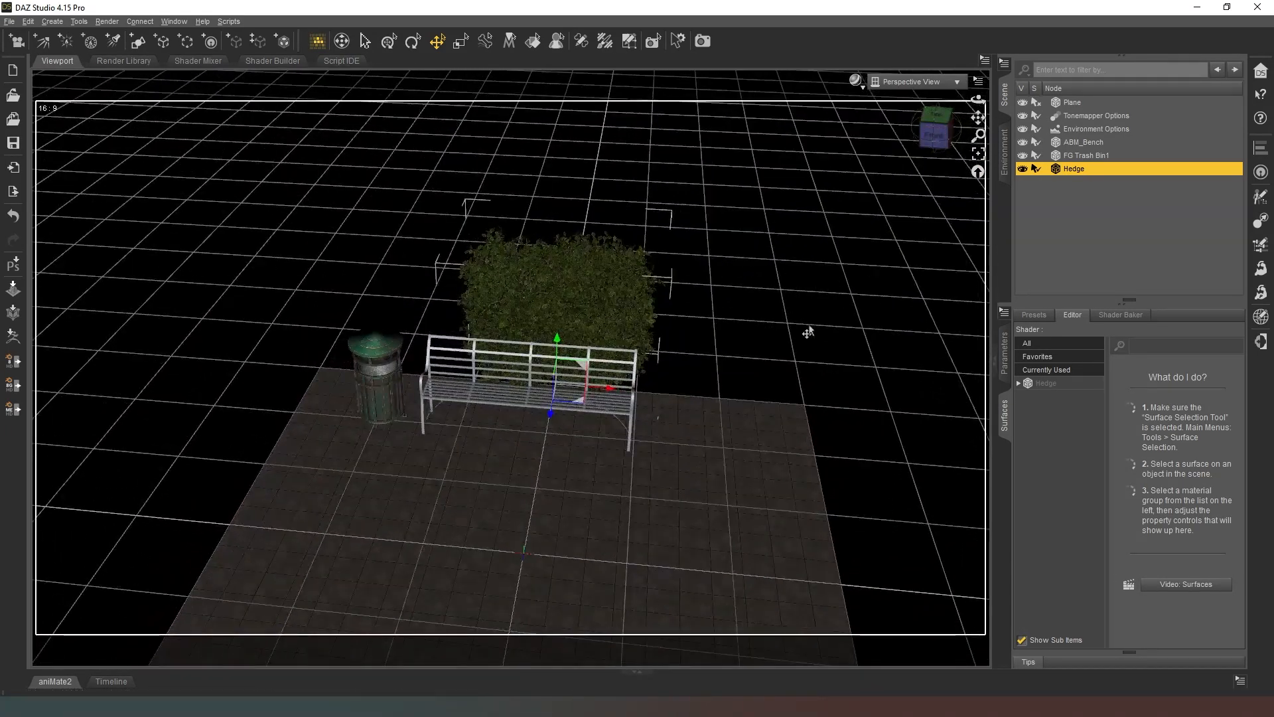
left_click_drag(609, 393, 443, 378)
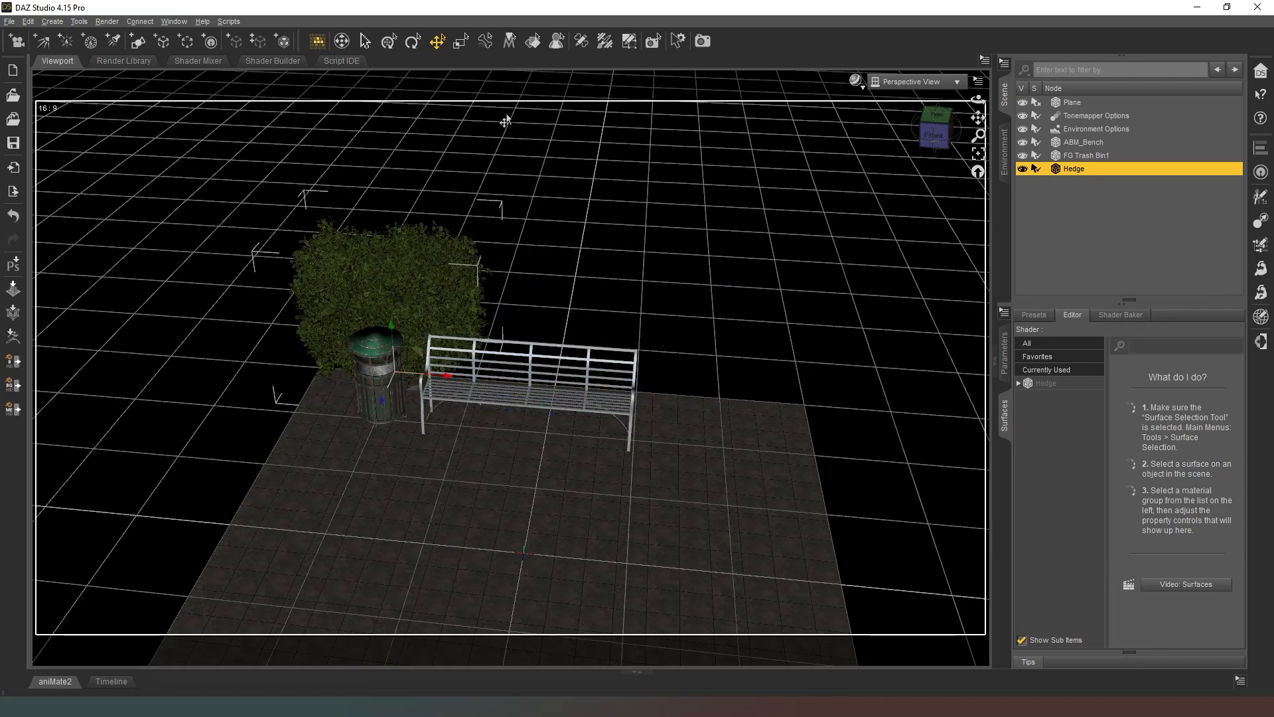
Create 5 node instances of the Hedge, keeping the name Hedge Instances.
left_click(49, 21)
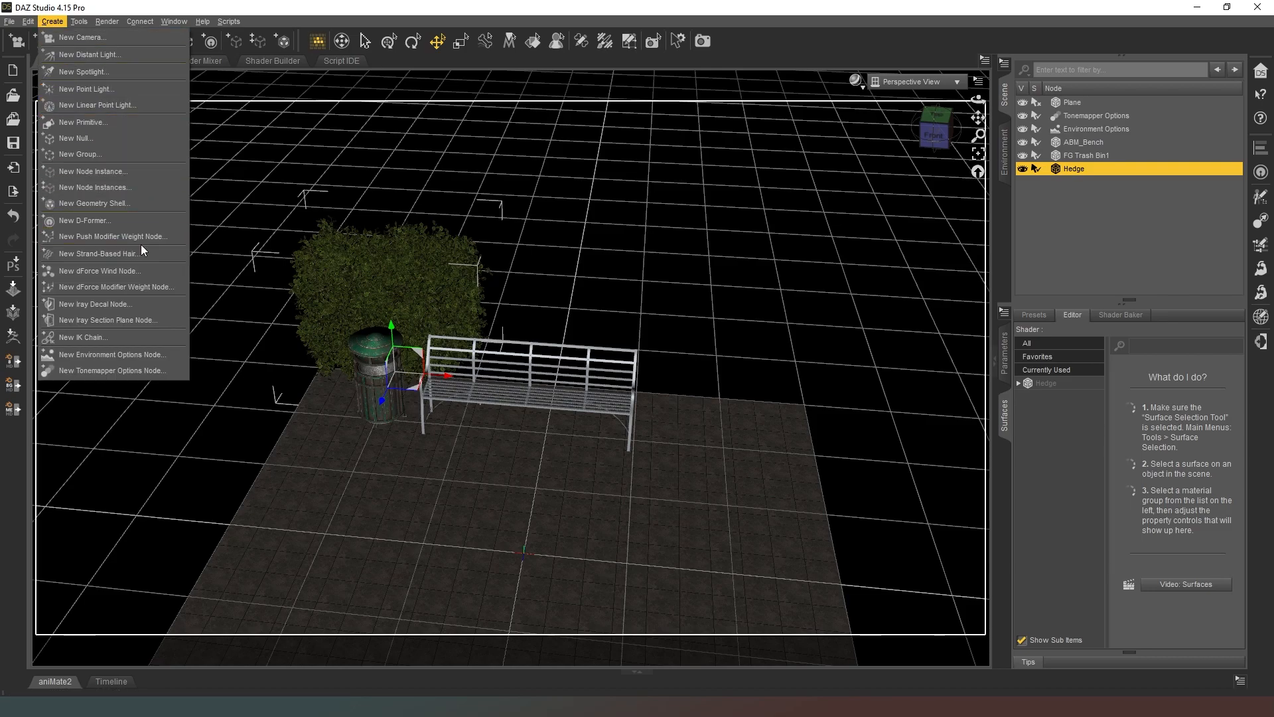
left_click(138, 187)
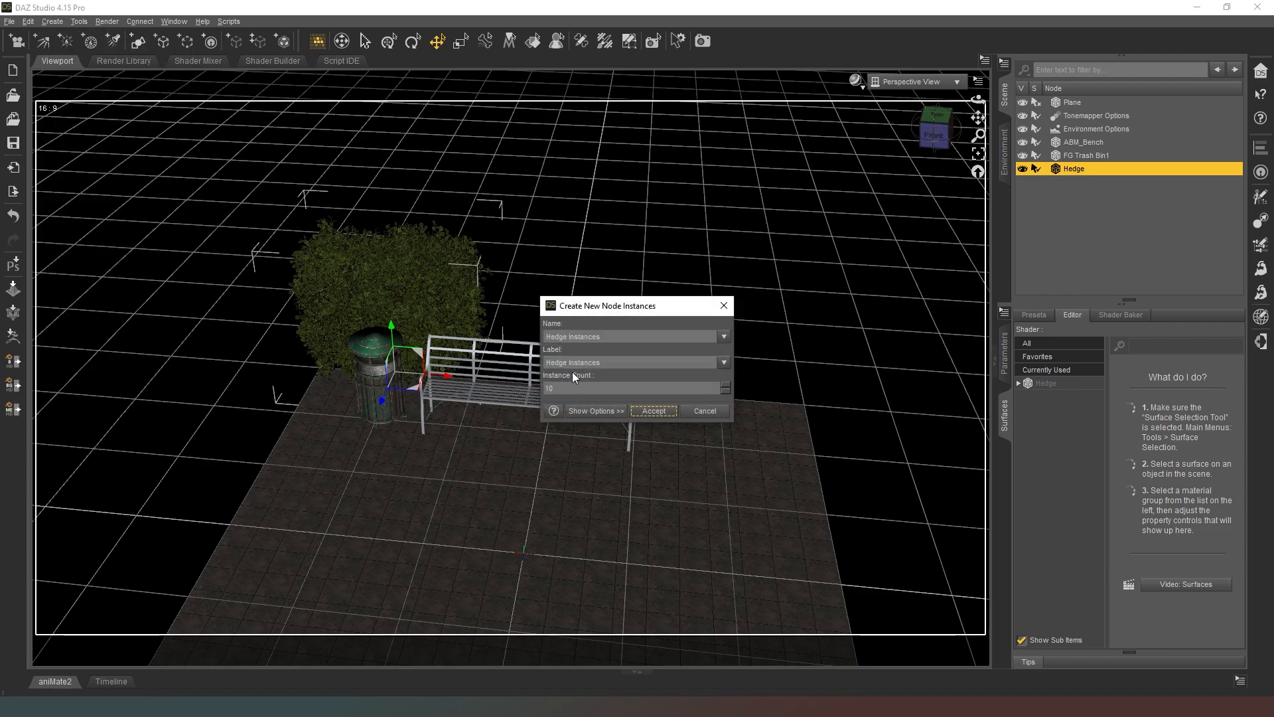
type("5")
left_click(659, 411)
Move Hedge Instance (4) and Hedge Instance (3) into line with the original hedge, extending the row behind the bench.
left_click(769, 284)
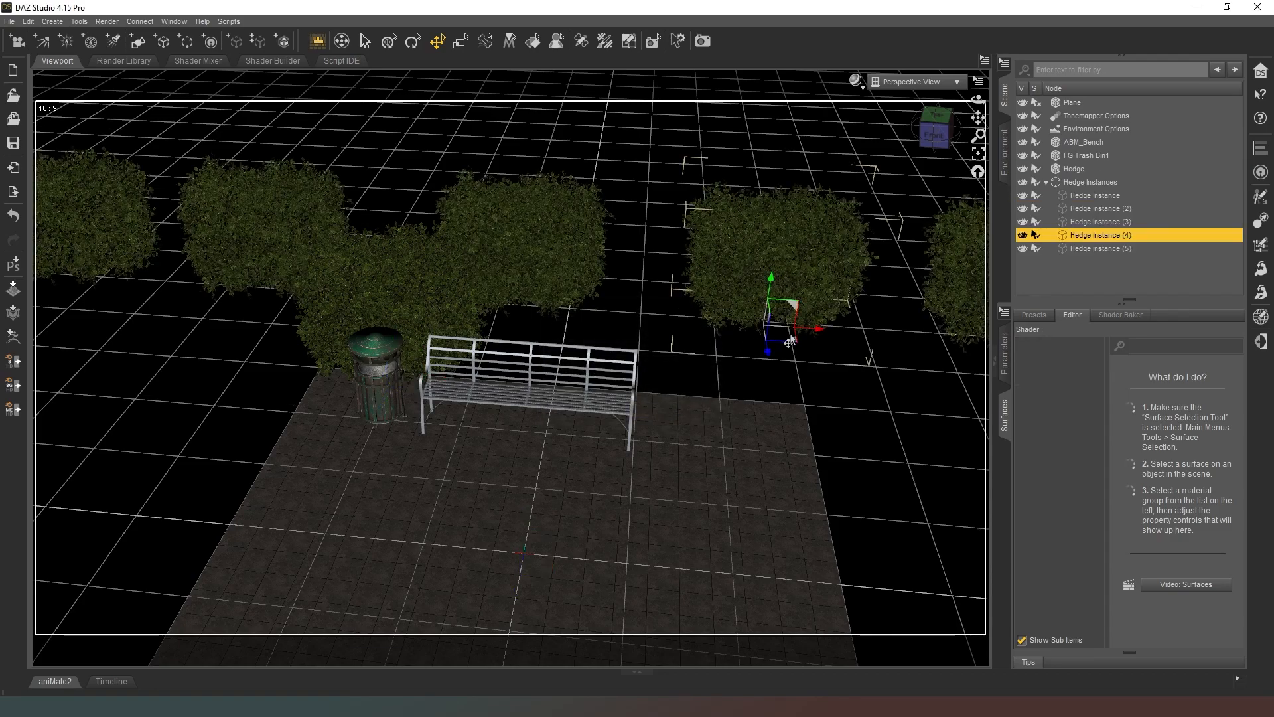
left_click_drag(794, 350, 564, 418)
left_click(926, 129)
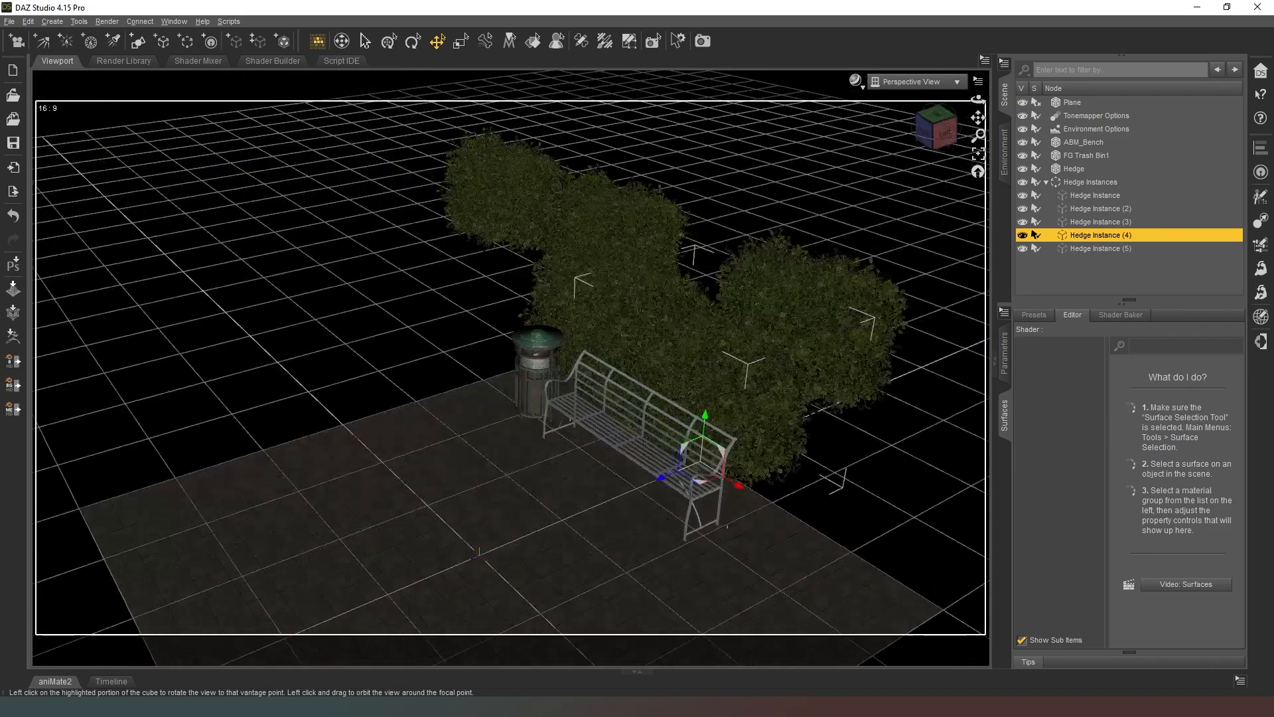
left_click_drag(935, 127, 1002, 179)
left_click(355, 121)
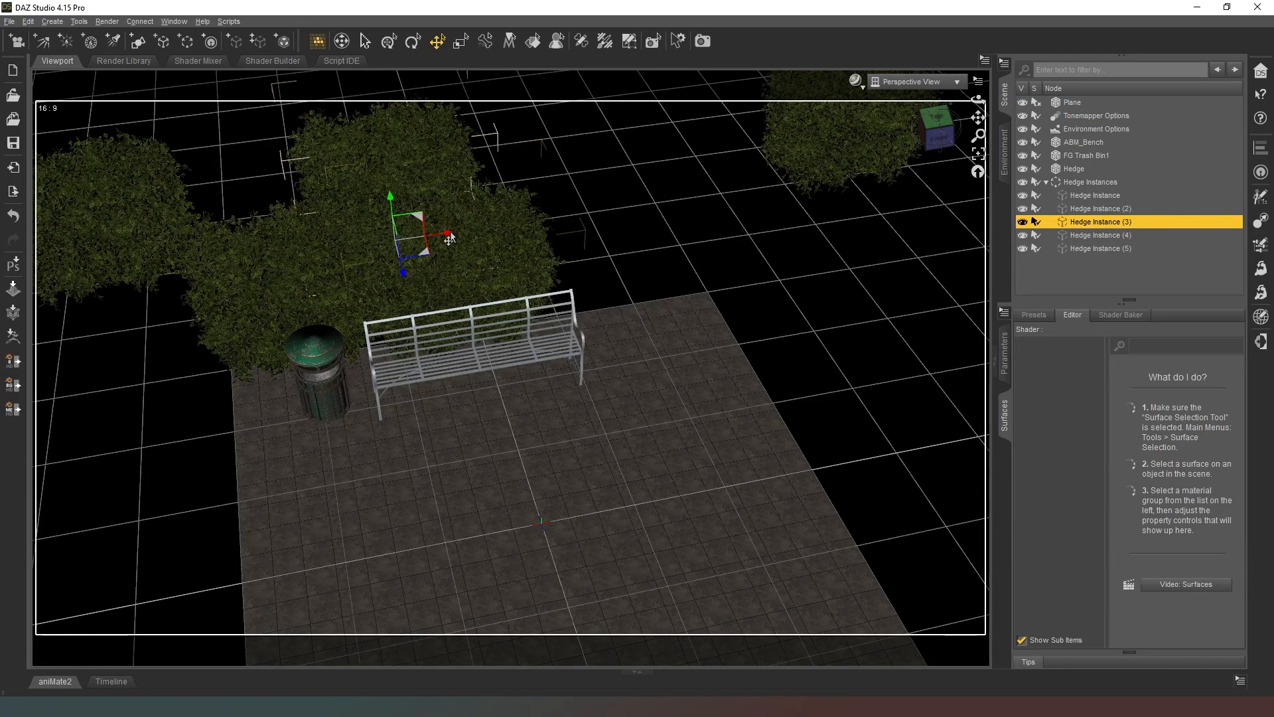
left_click_drag(423, 259, 677, 327)
Move Hedge Instance (5) to the open end of the row, set its Y Rotate to -90, and bring it forward as a corner.
mouse_move(936, 122)
left_mouse_down()
mouse_move(926, 138)
mouse_move(932, 125)
left_mouse_up()
left_click(720, 172)
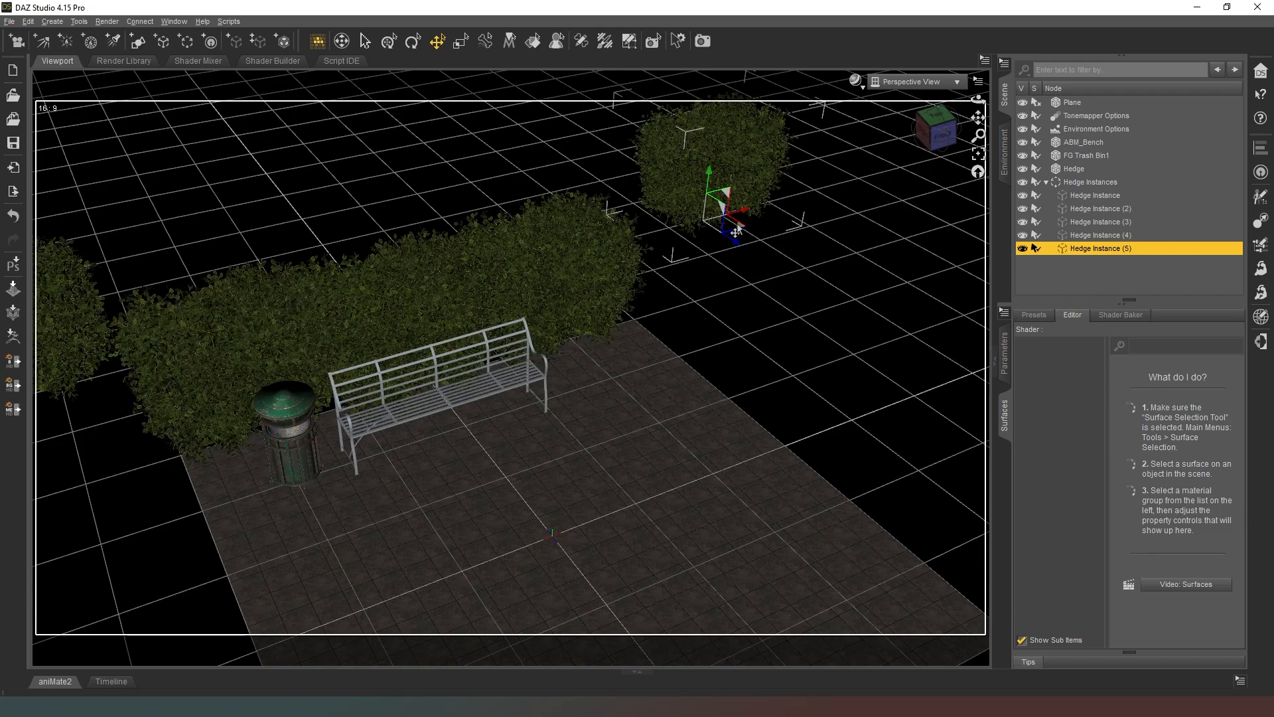
left_click_drag(739, 232, 689, 318)
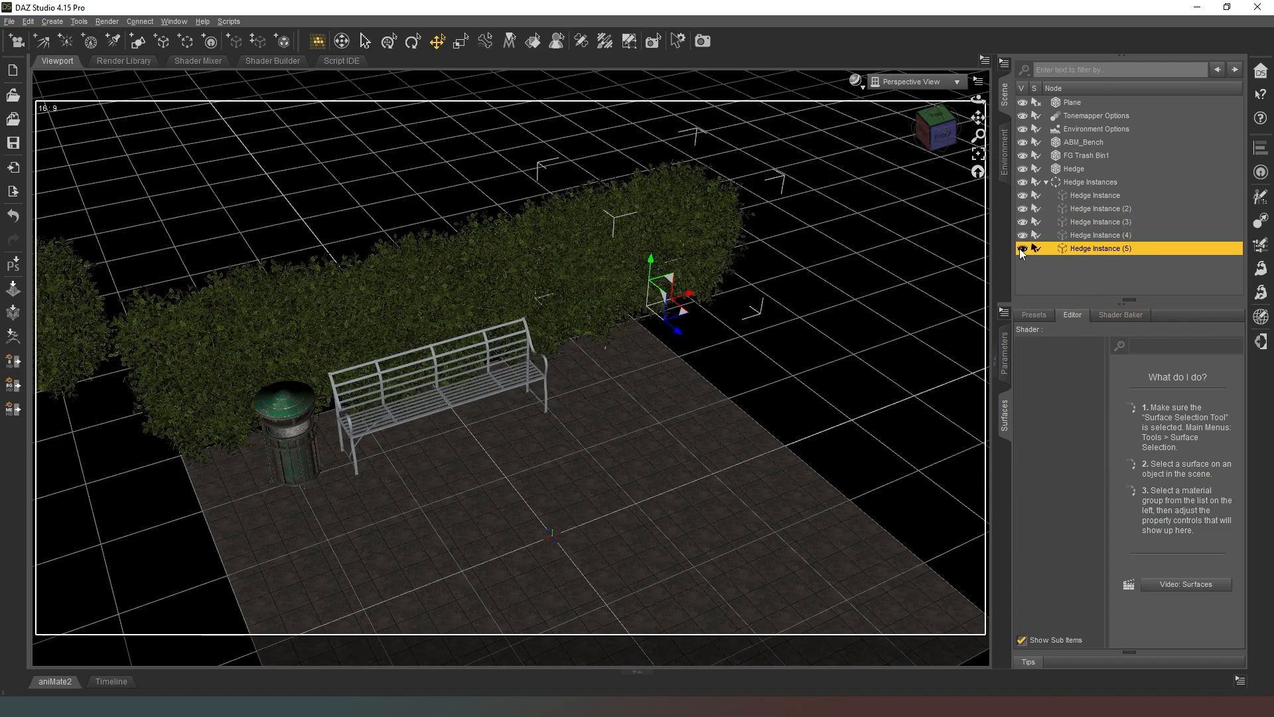
left_click(1004, 353)
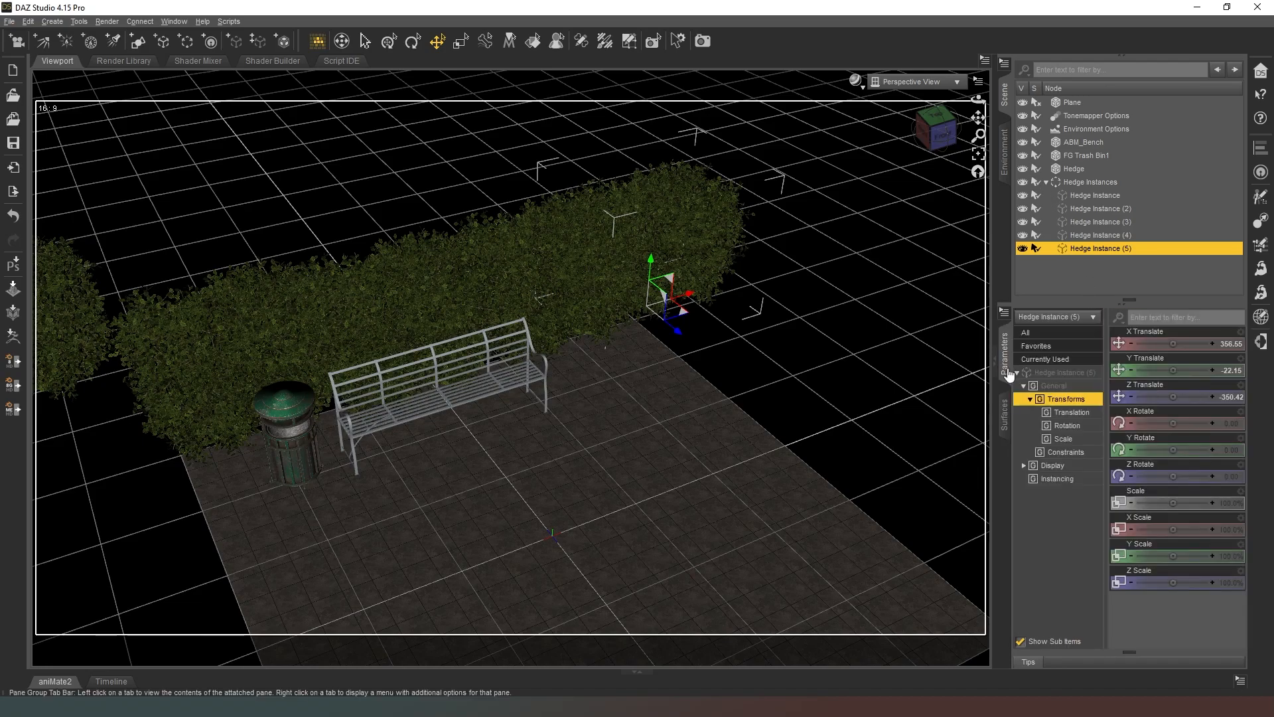
left_click_drag(1171, 449, 1125, 449)
left_click(1186, 449)
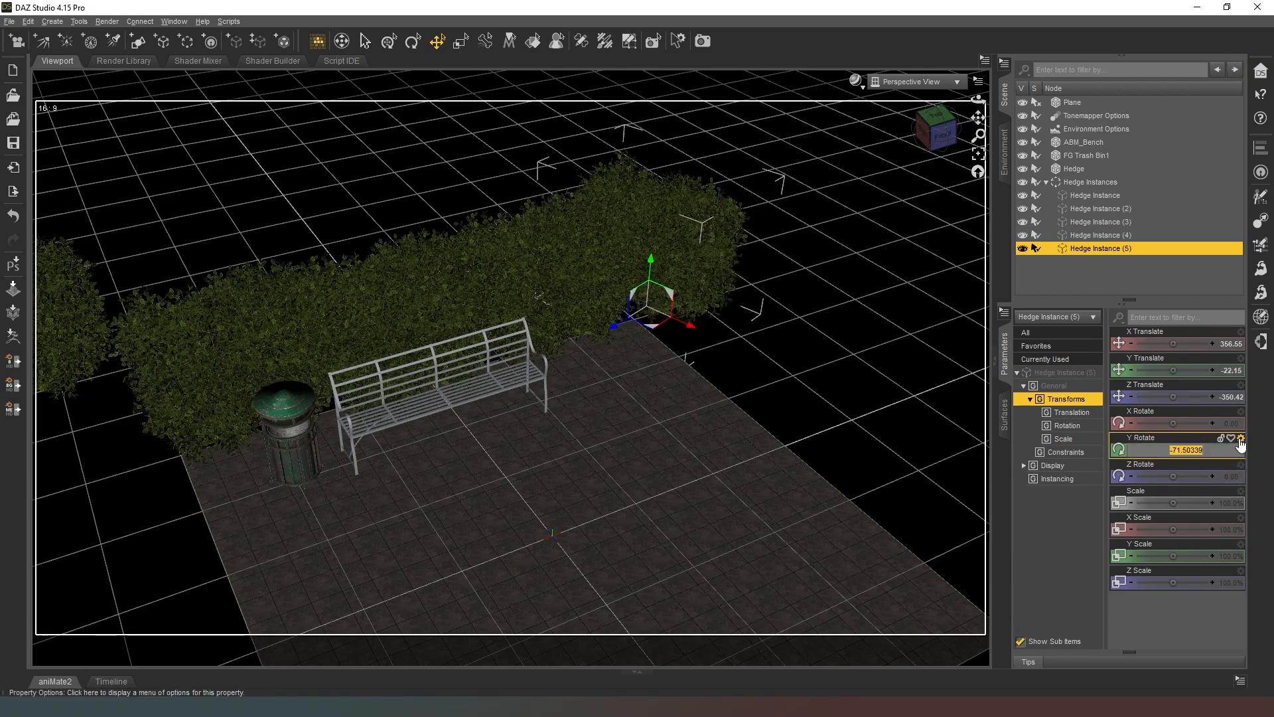
key("Return")
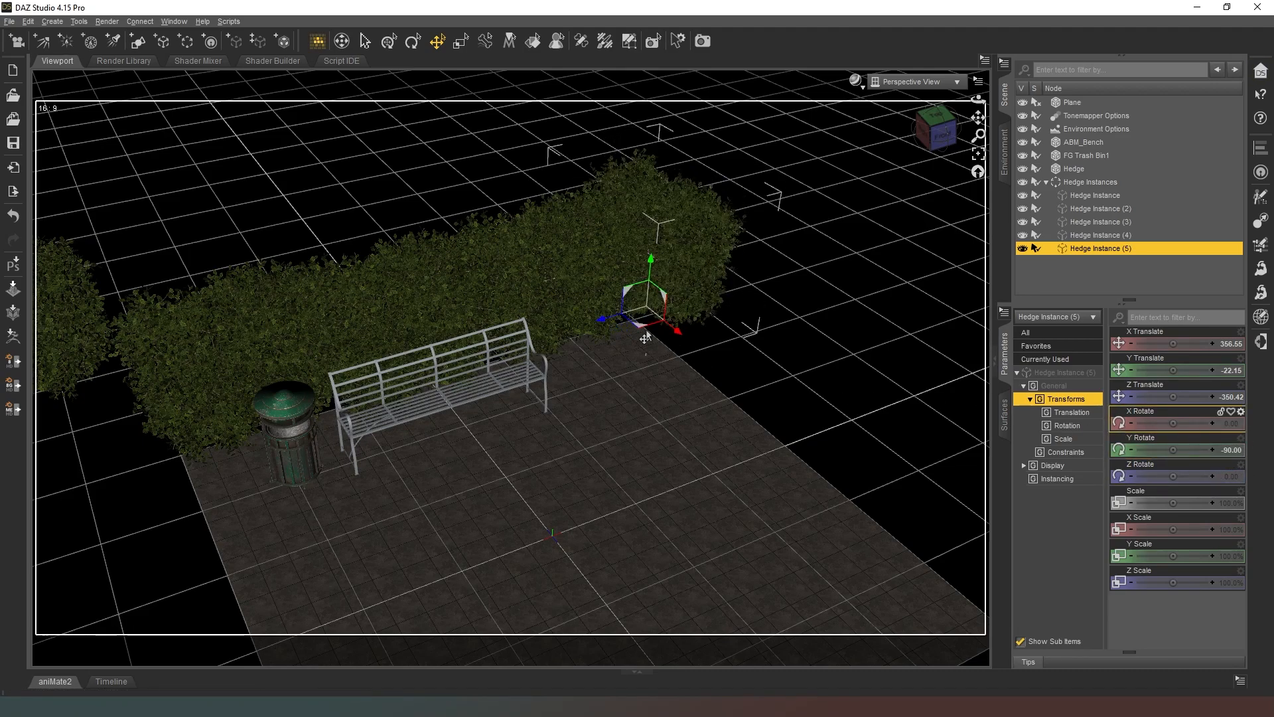
left_click_drag(641, 334, 669, 386)
left_click(897, 103)
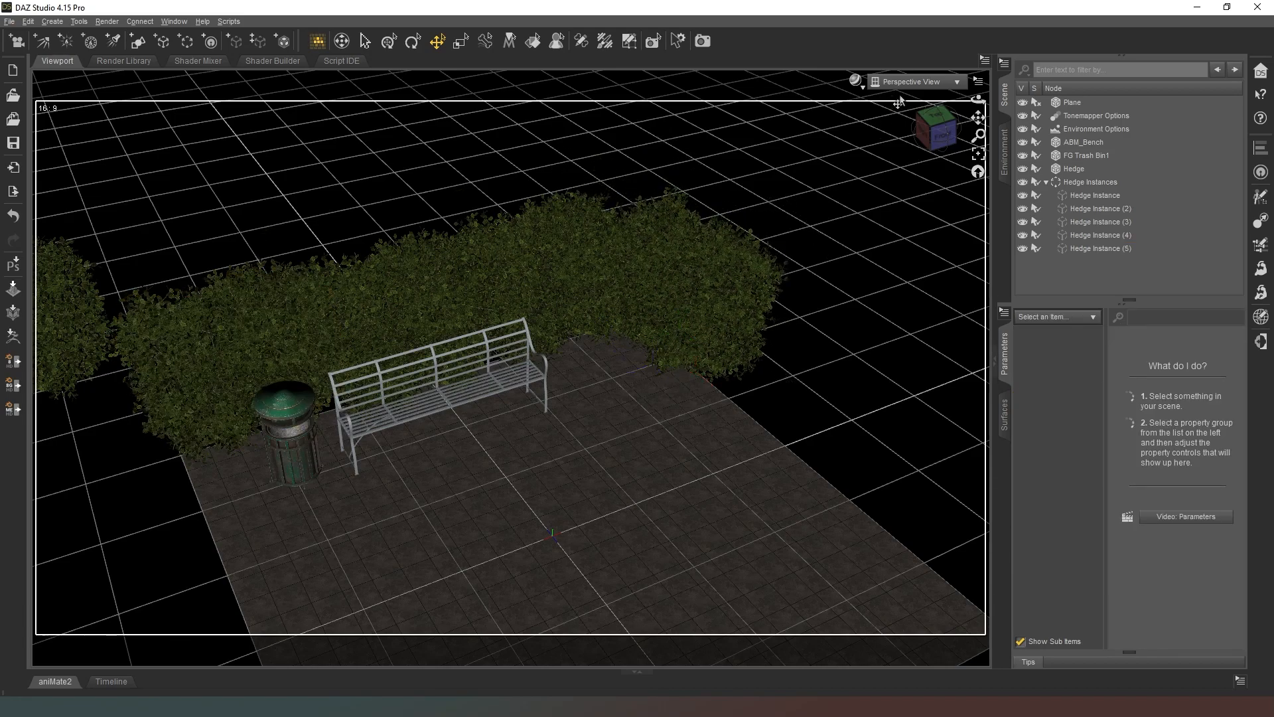
Frame the bench, trash bin and hedges from a low front angle and create a camera using Apply Active Viewport Transforms.
mouse_move(953, 135)
left_mouse_down()
mouse_move(915, 118)
mouse_move(956, 132)
left_mouse_up()
left_click(708, 354)
scroll(728, 464, "up", 5)
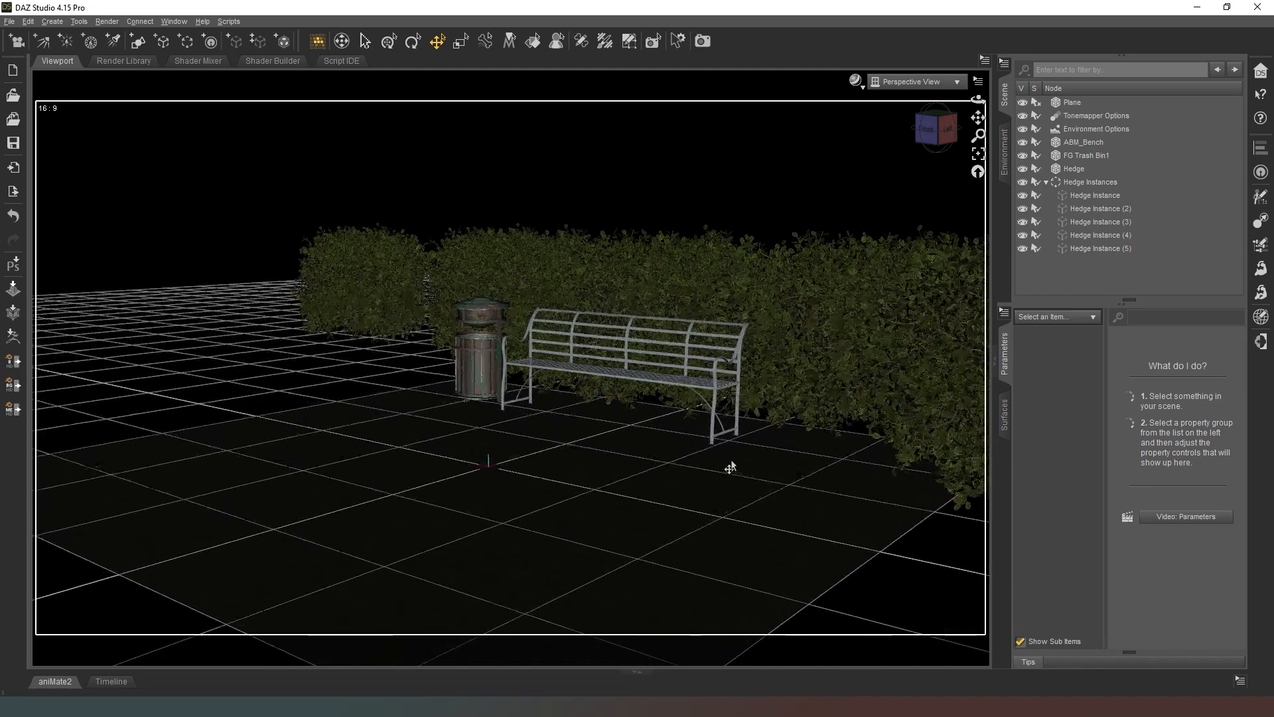
scroll(730, 467, "up", 3)
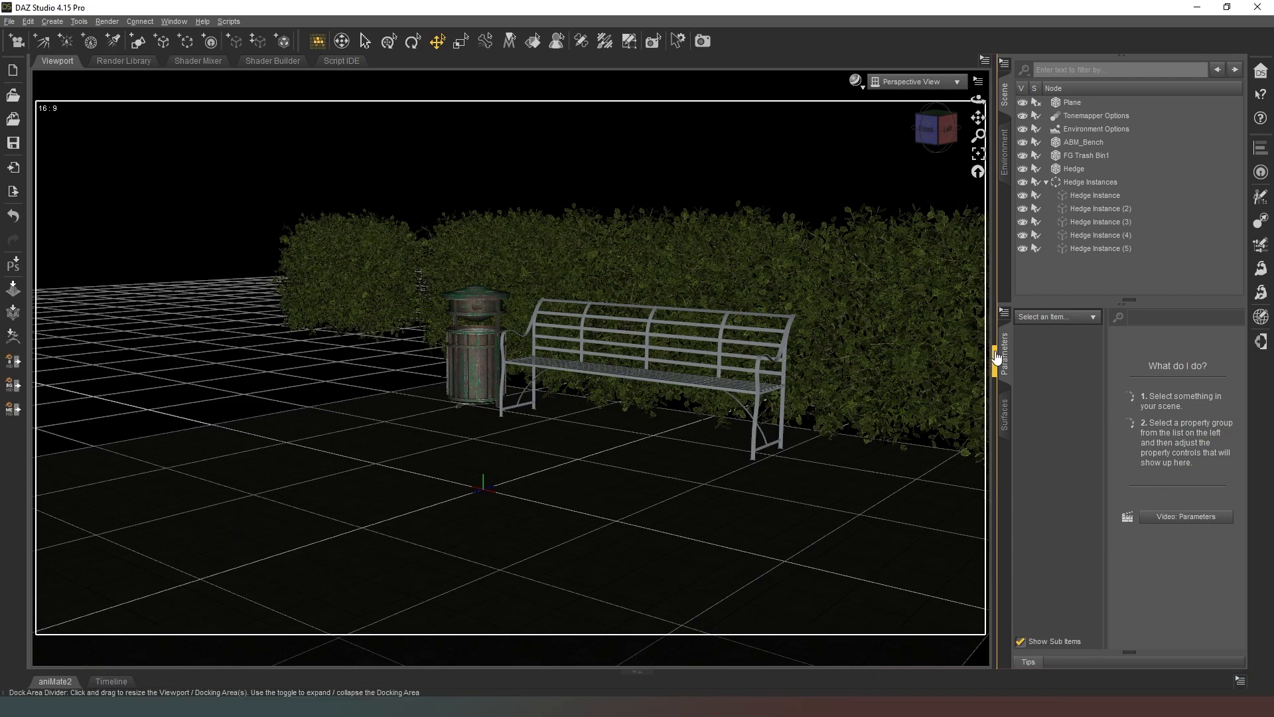
mouse_move(948, 136)
left_mouse_down()
mouse_move(978, 137)
mouse_move(950, 139)
left_mouse_up()
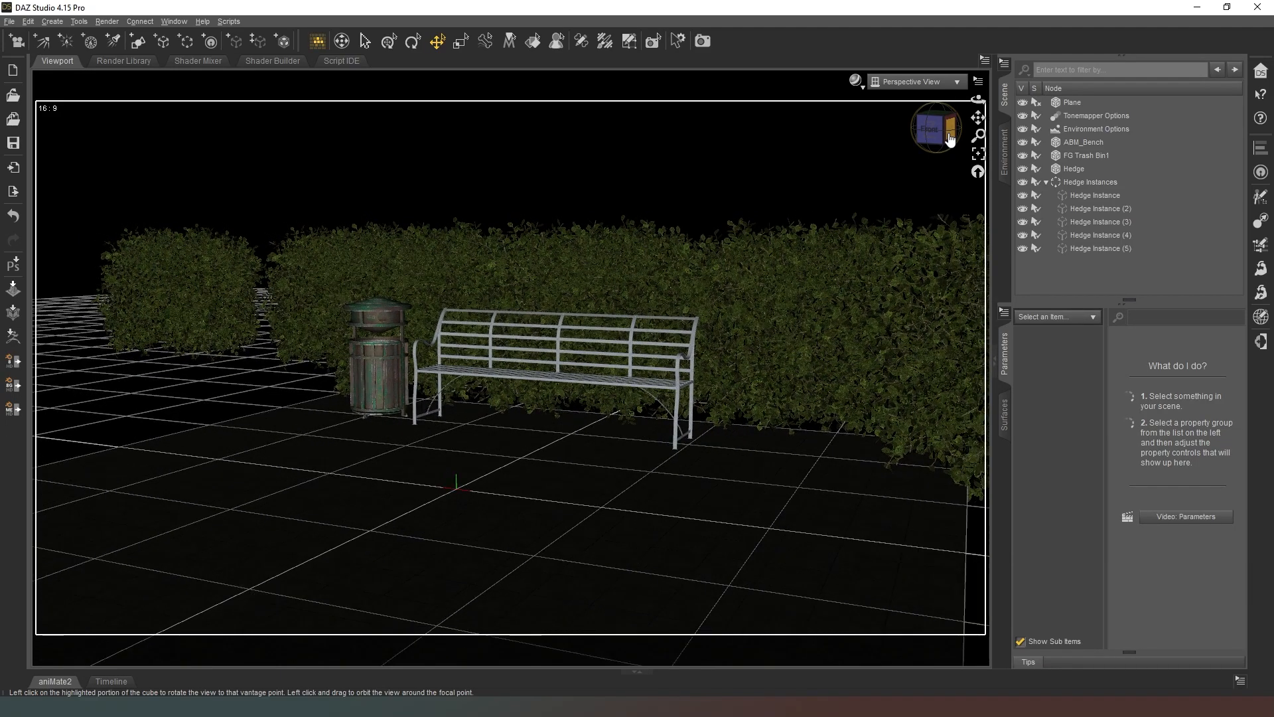
left_click_drag(978, 117, 981, 221)
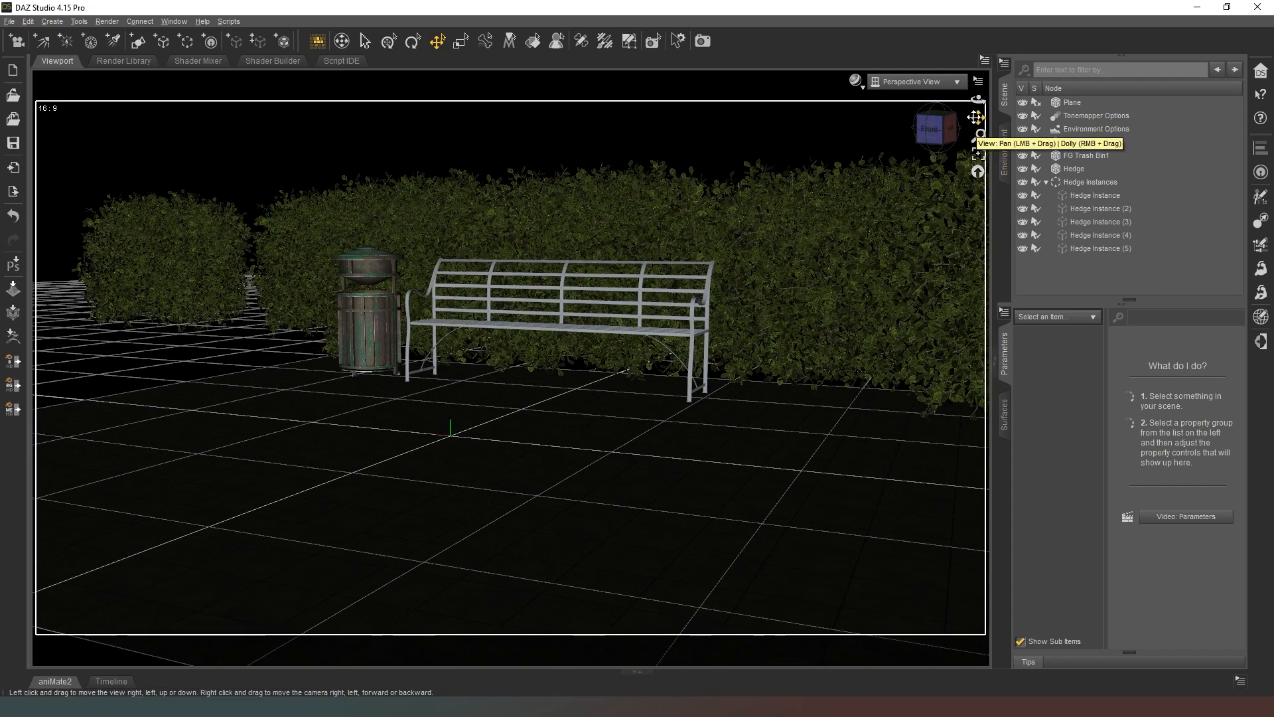
left_click_drag(978, 118, 983, 119)
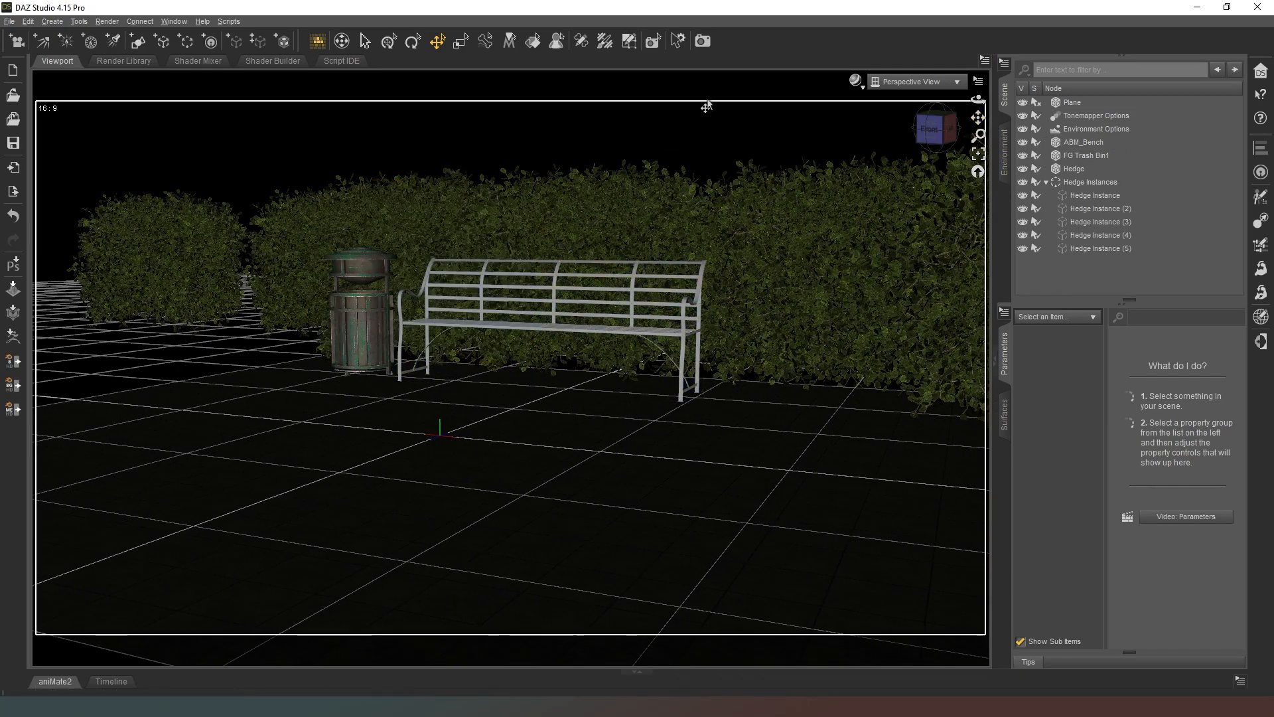
left_click(16, 41)
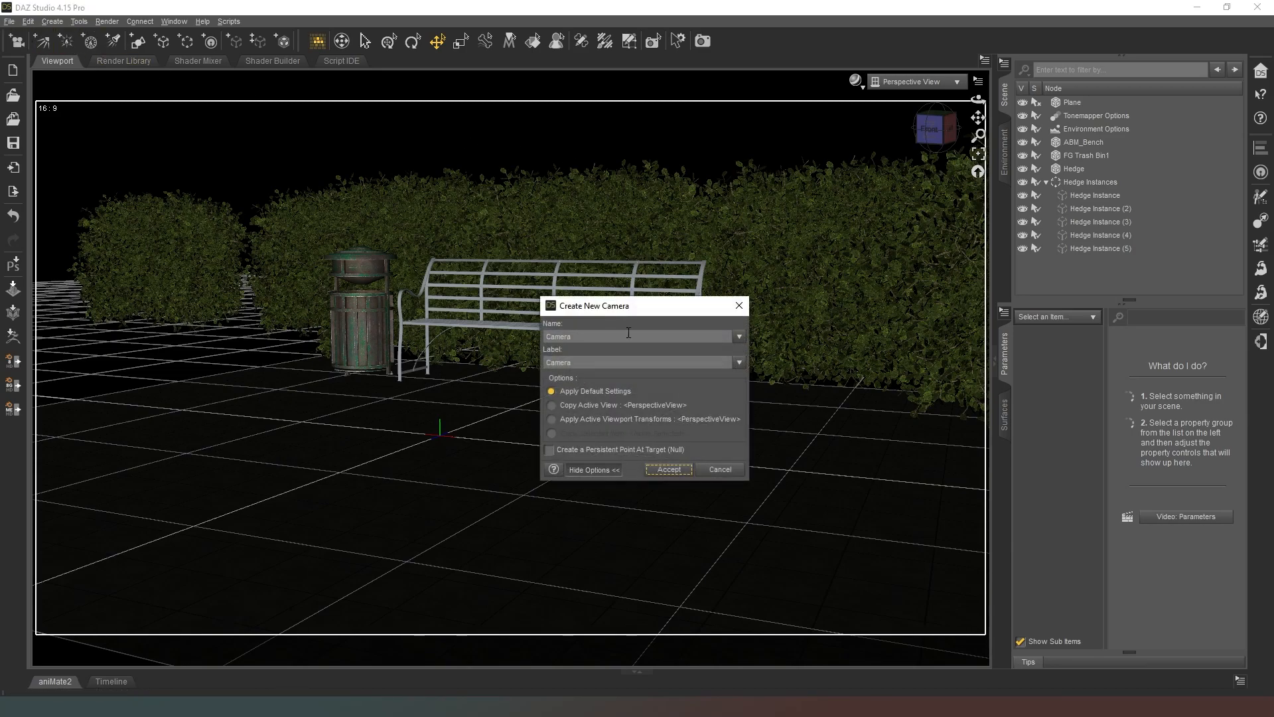
left_click(618, 419)
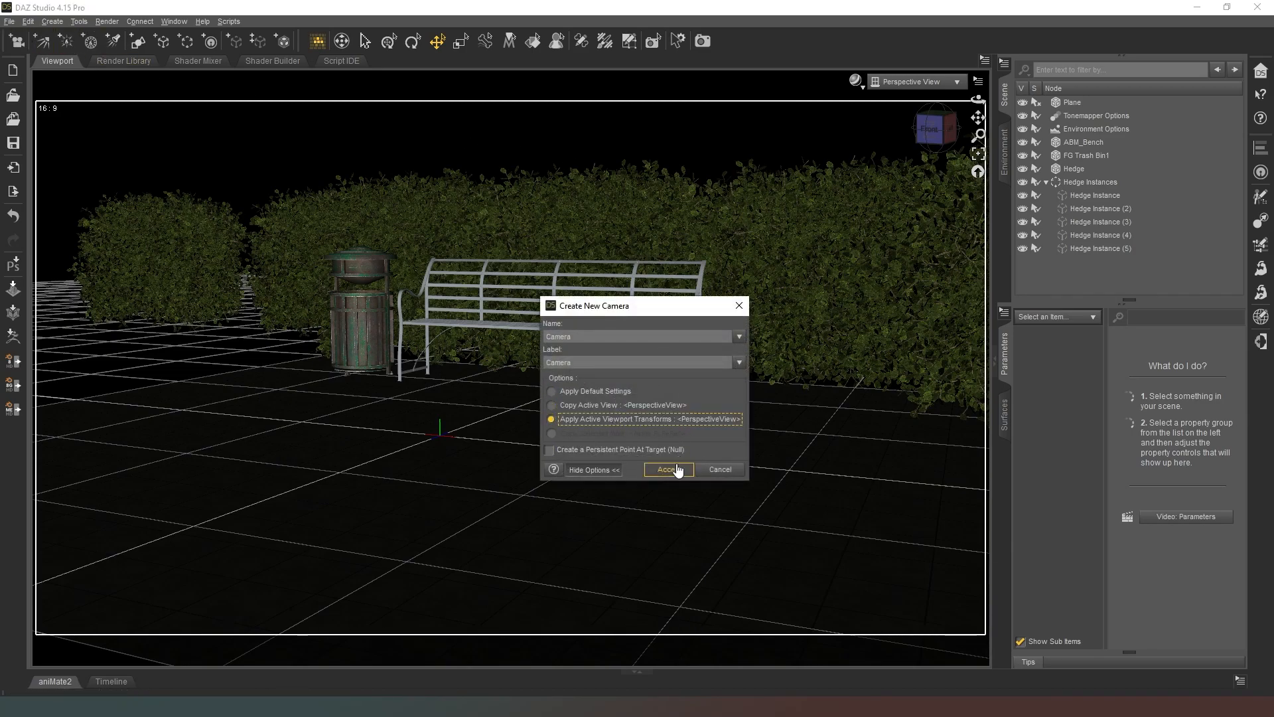
left_click(667, 469)
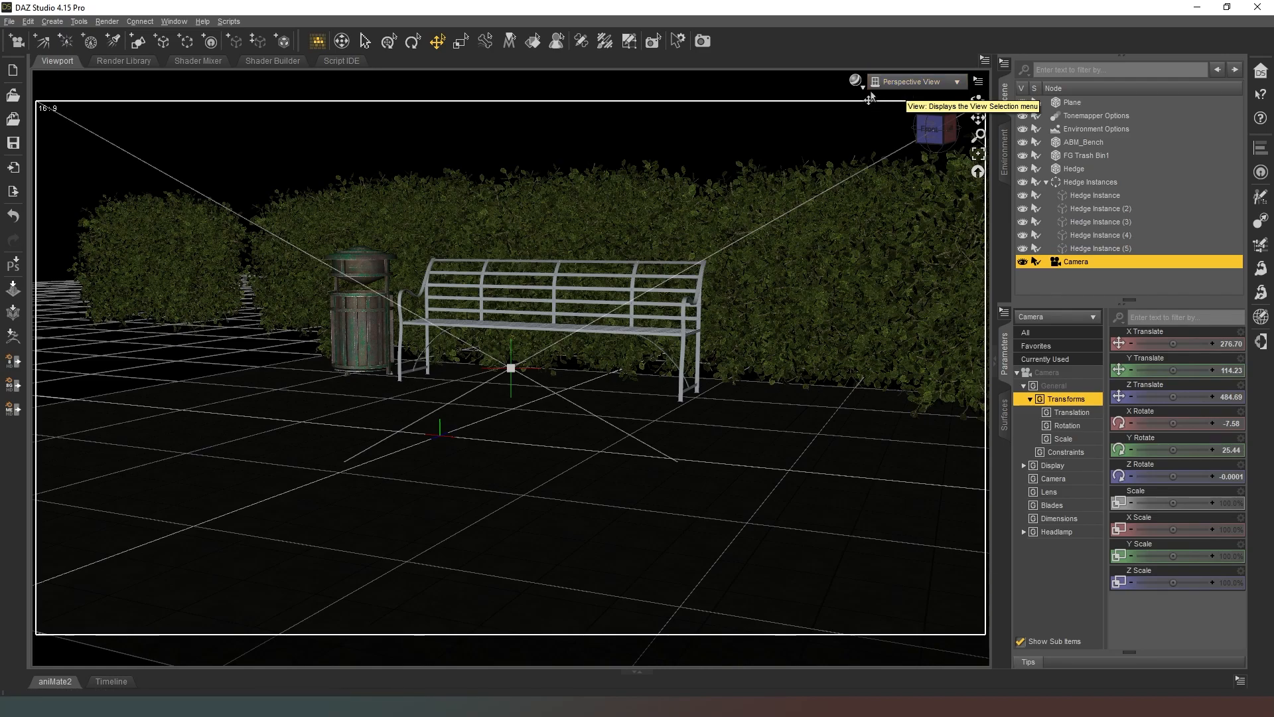
Preview the scene in the NVIDIA Iray draw style through the new Camera and render it.
left_click(856, 81)
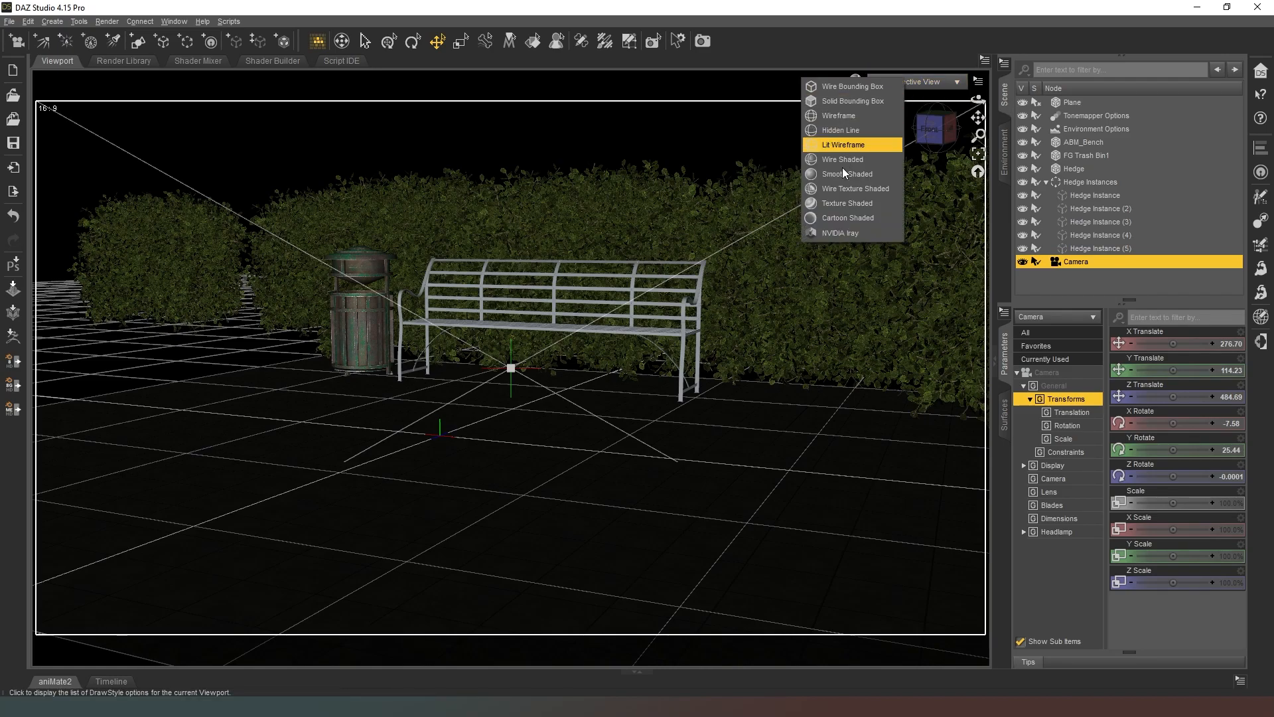
left_click(845, 232)
left_click(899, 81)
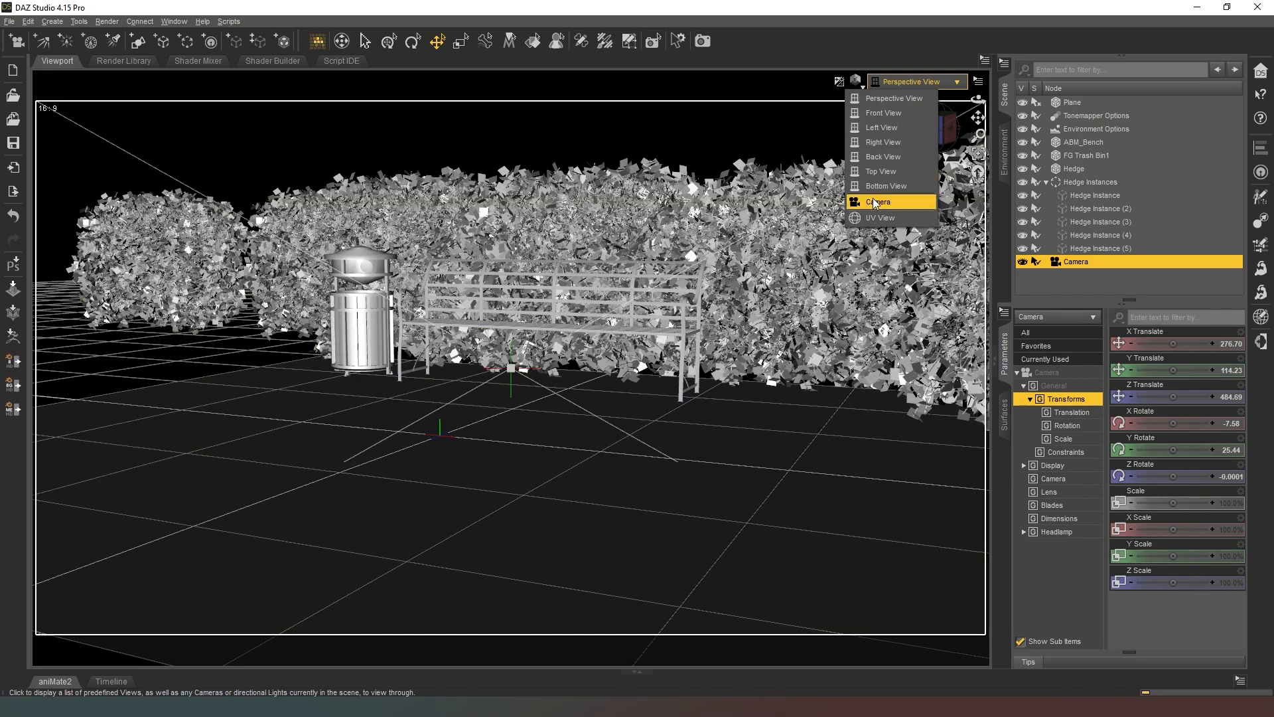
left_click(873, 199)
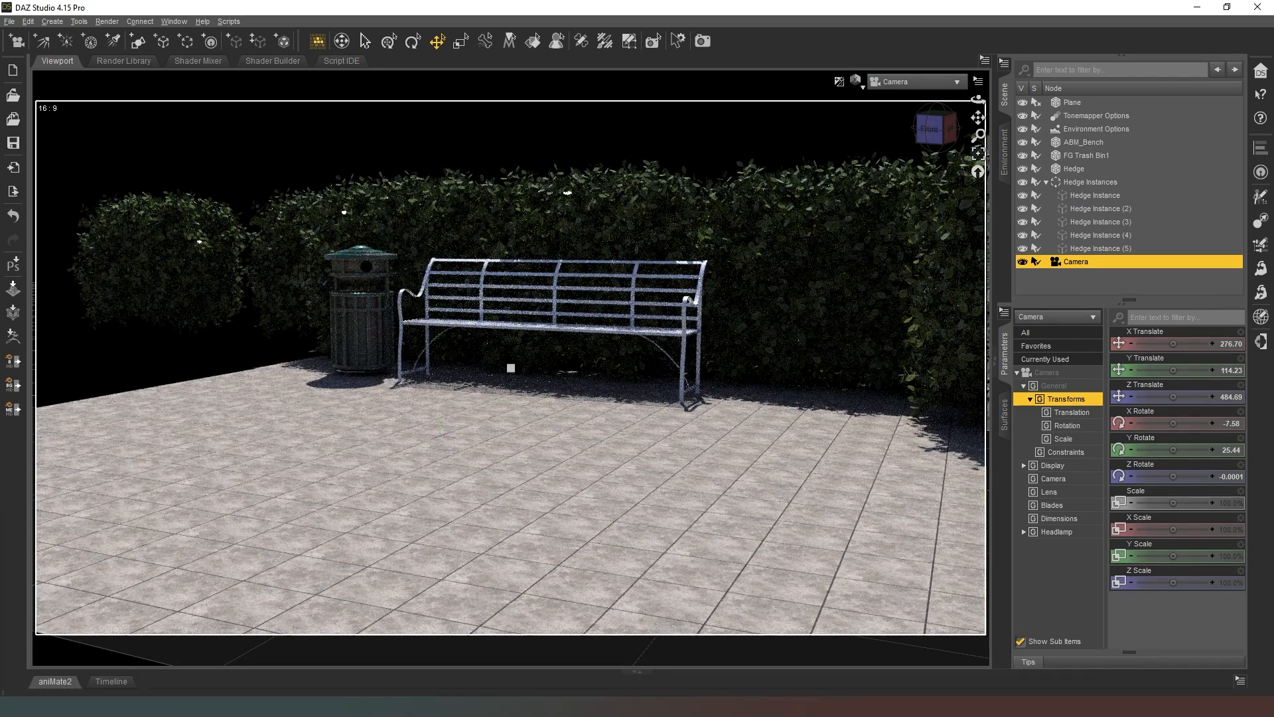
key("ctrl+r")
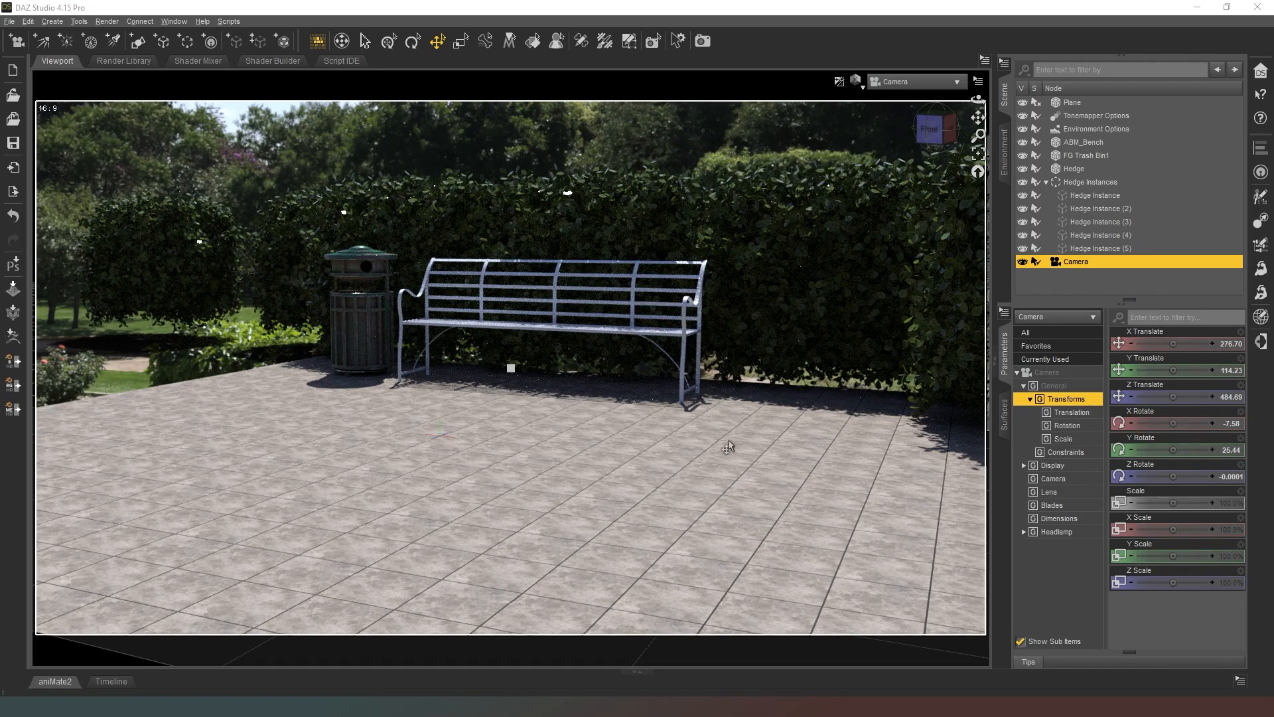
Lower Hedge Instance (3) to a Y Translate of about -32.99 and bring it forward to a Z Translate of about -306.28.
left_click(831, 261)
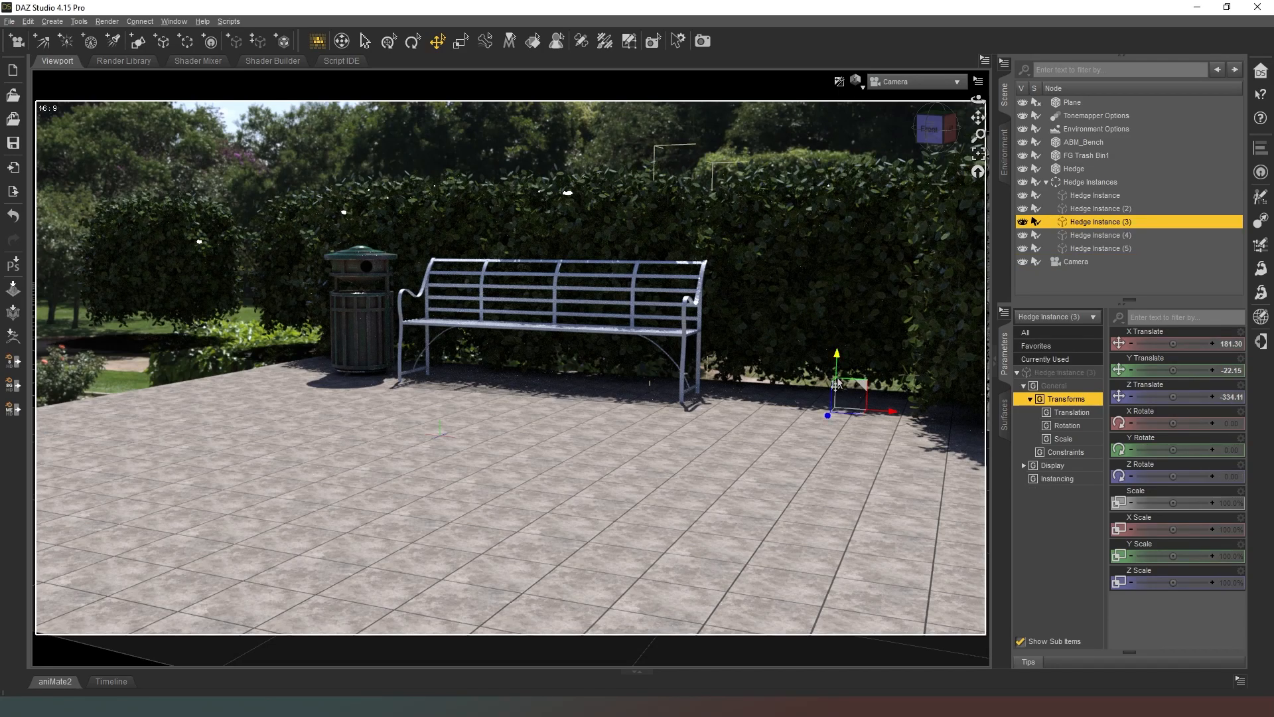
left_click_drag(834, 363, 836, 369)
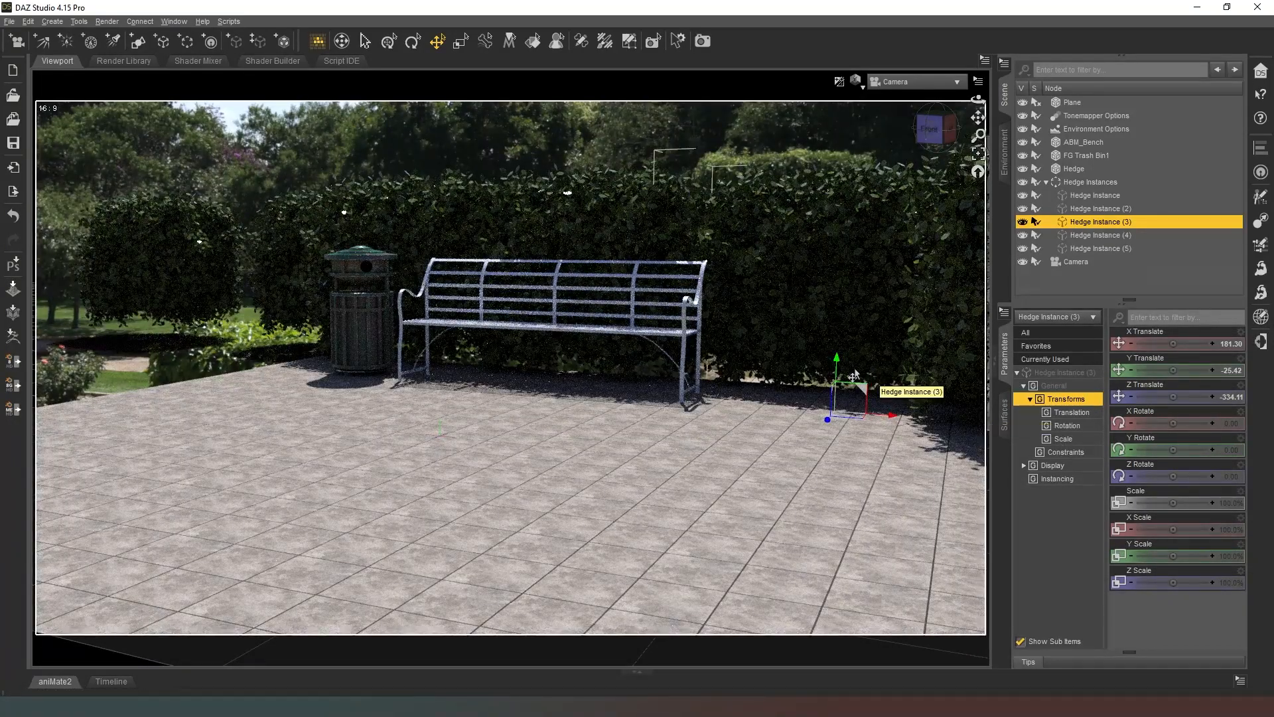
left_click_drag(833, 367, 836, 372)
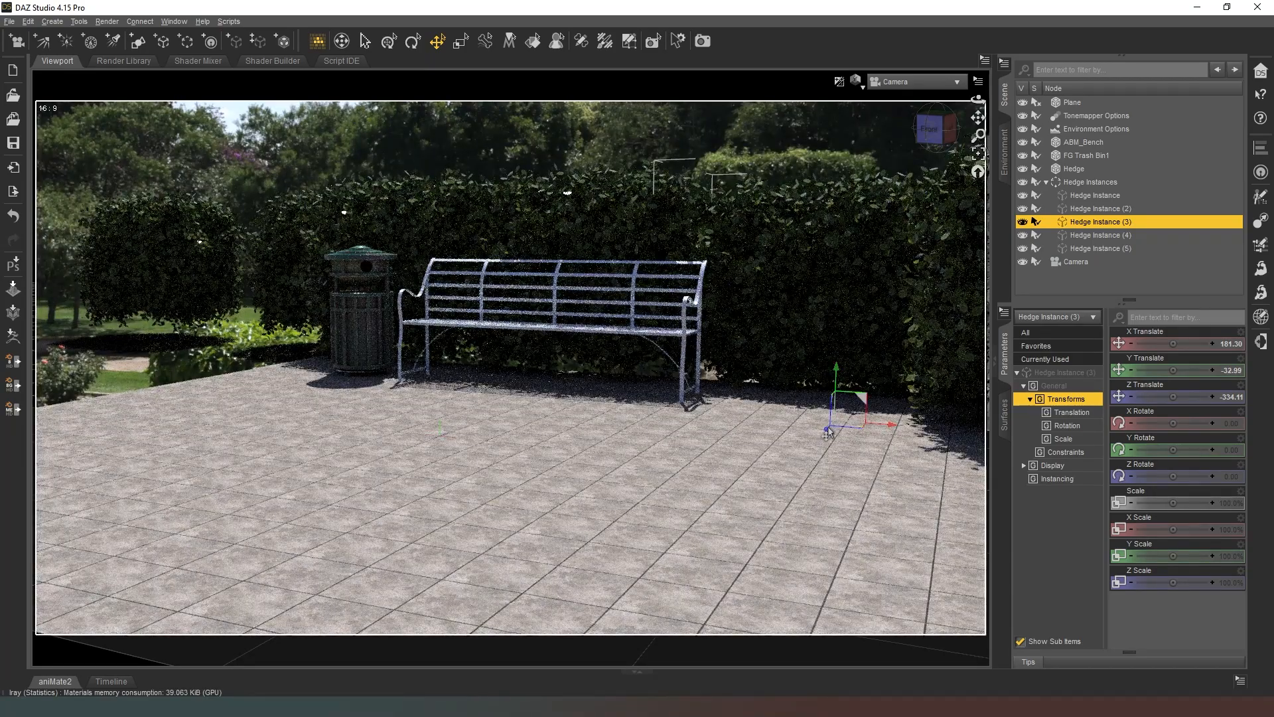
left_click_drag(824, 434, 821, 437)
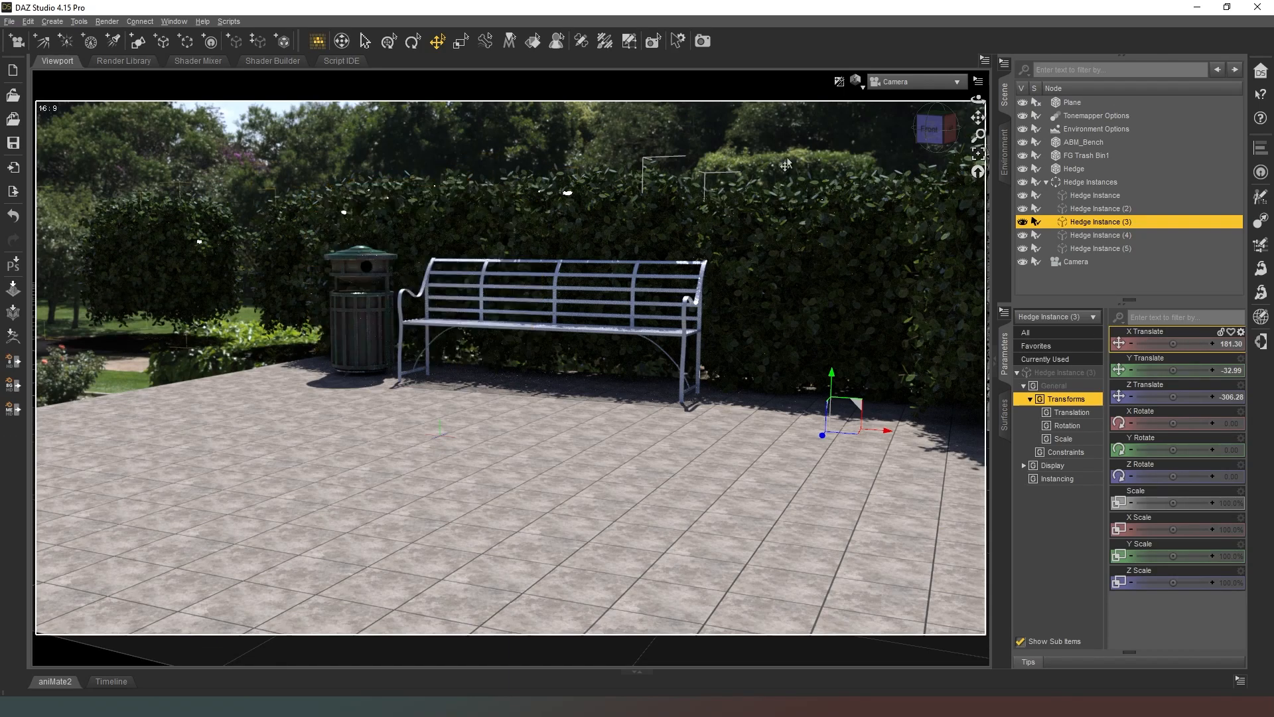
Switch the viewport from the Iray preview to a lighter draw style and view the whole hedge row from above in Perspective View.
left_click(856, 81)
left_click(858, 207)
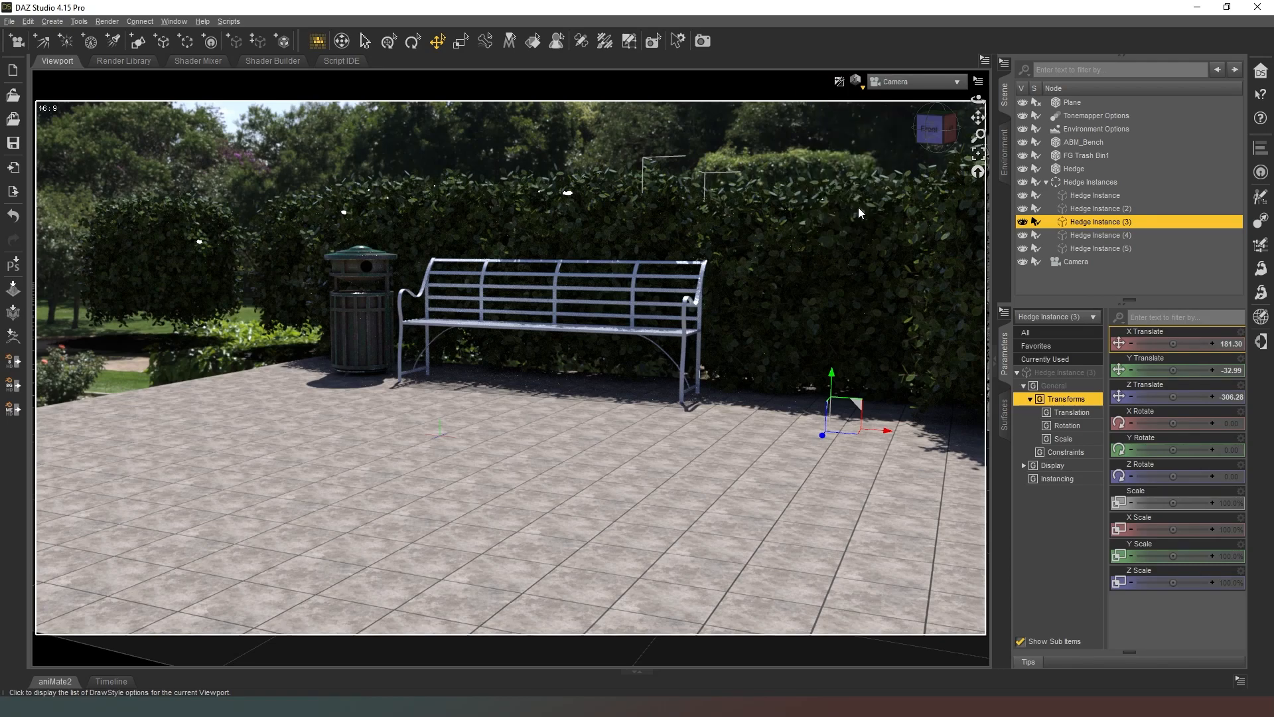
left_click(177, 274)
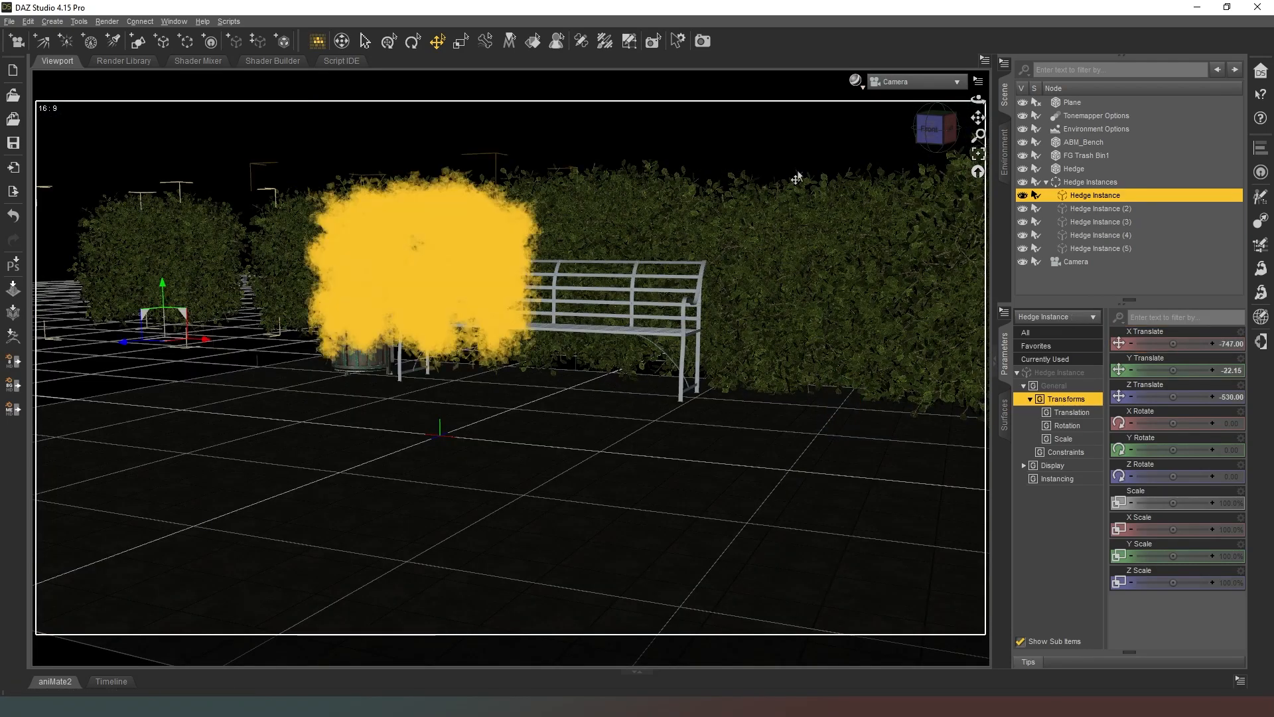
left_click(903, 88)
left_click(897, 92)
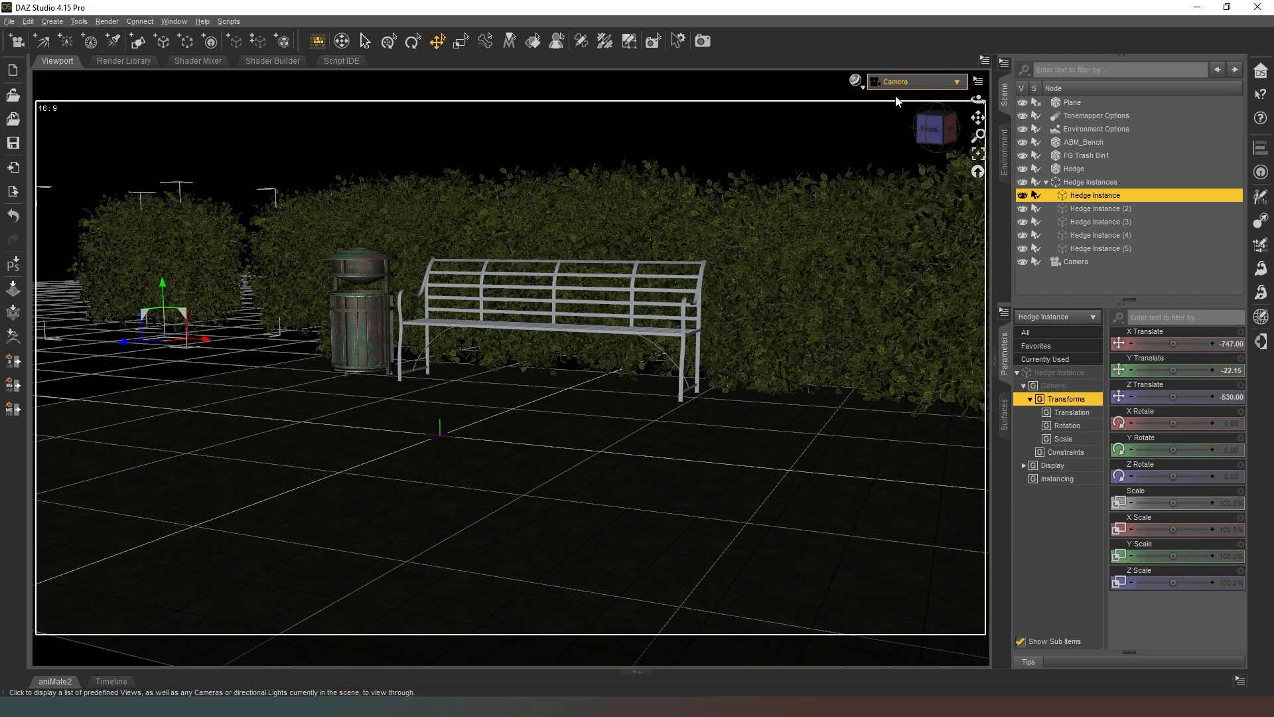
mouse_move(928, 126)
left_mouse_down()
mouse_move(657, 202)
mouse_move(931, 121)
left_mouse_up()
left_click(930, 122)
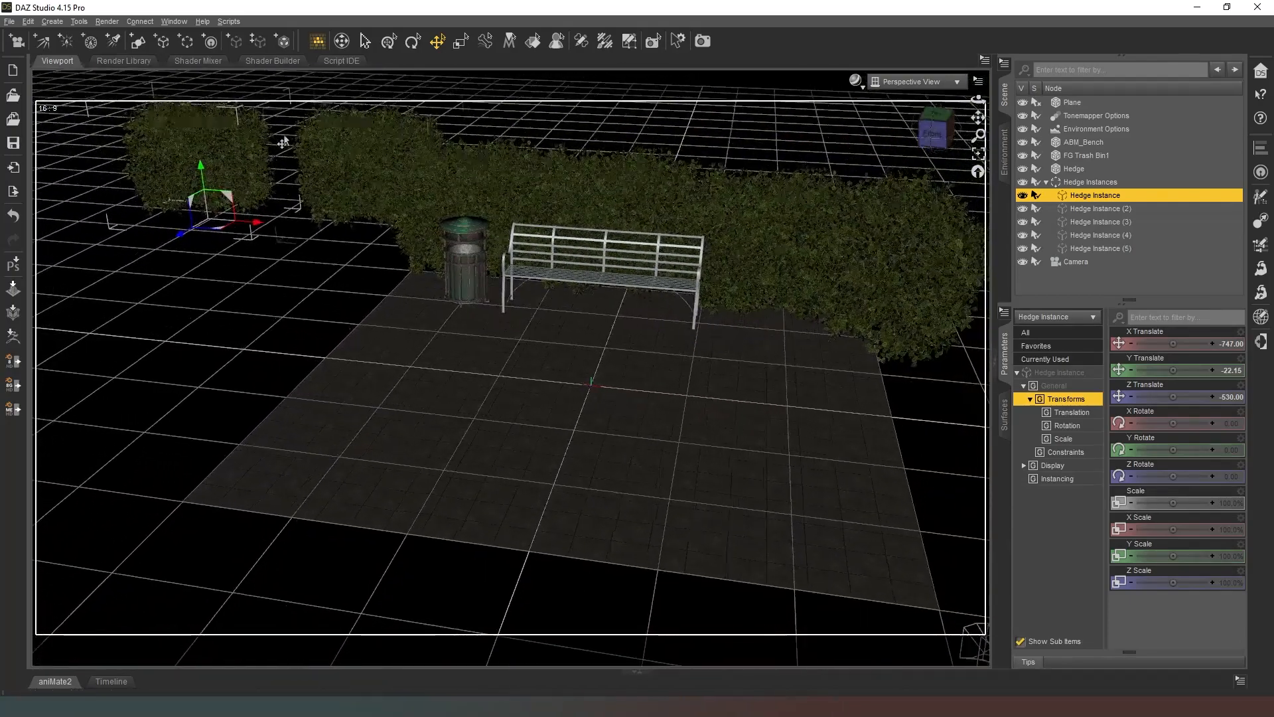
Set Hedge Instance (2)'s Y Rotate to 90 and position it beside the trash bin at about X -311.88, Z -248.64.
left_click(361, 192)
left_click_drag(361, 192, 390, 317)
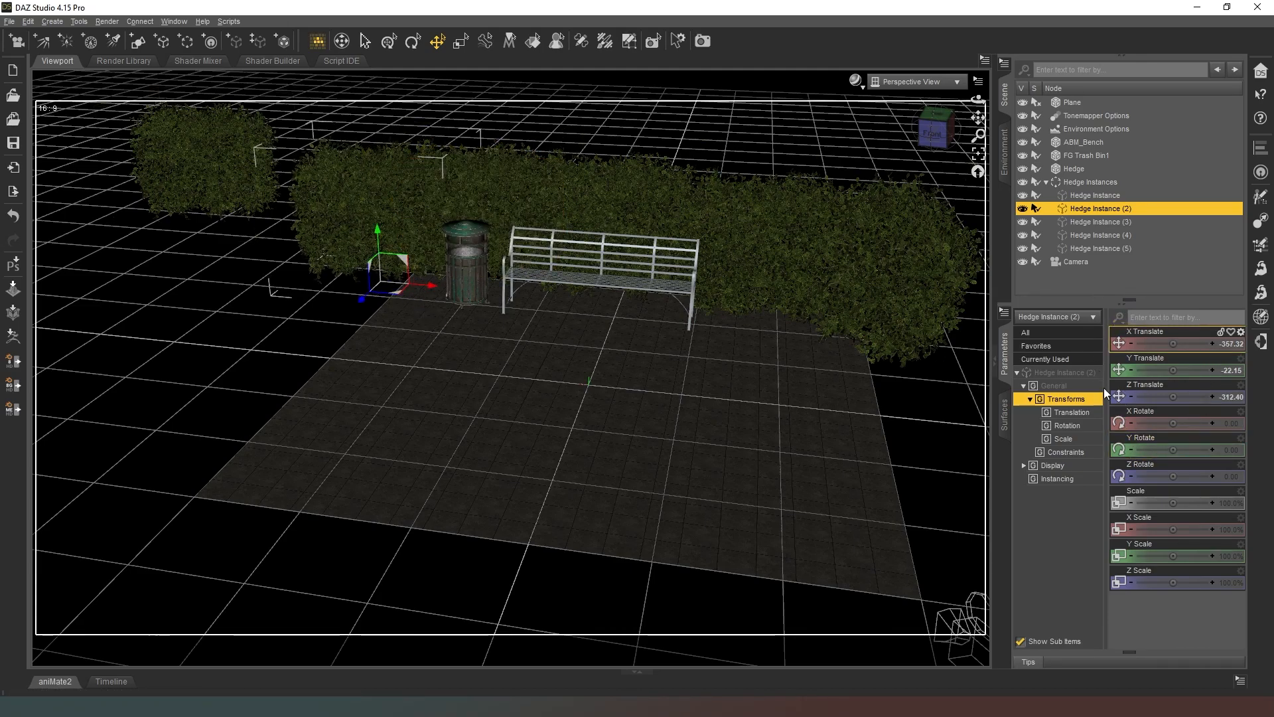
left_click(1229, 450)
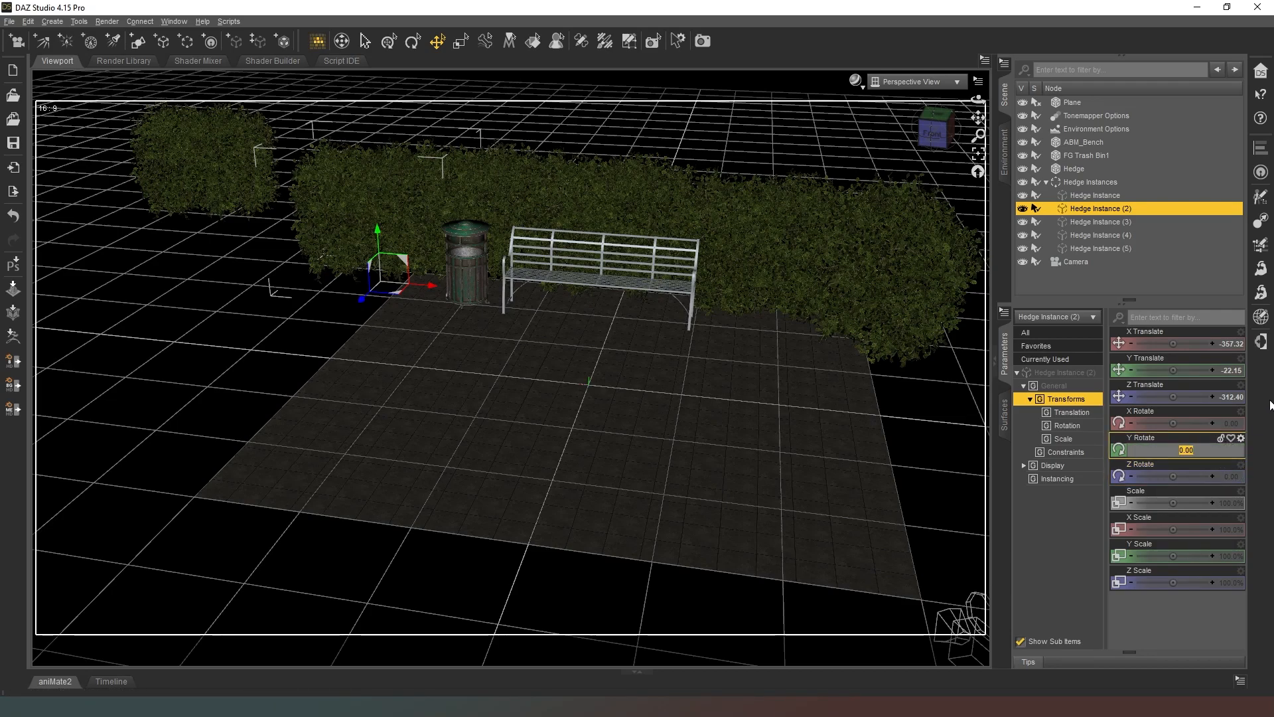
type("90")
key("Return")
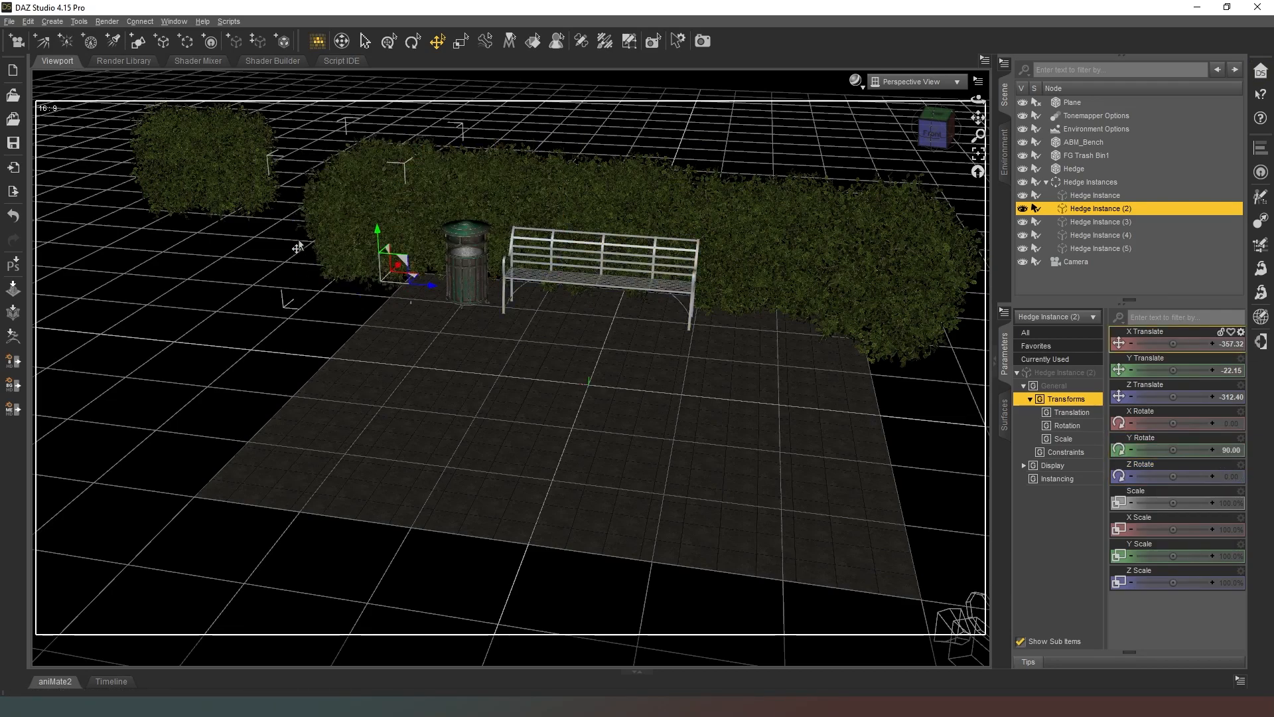
left_click_drag(407, 282, 431, 306)
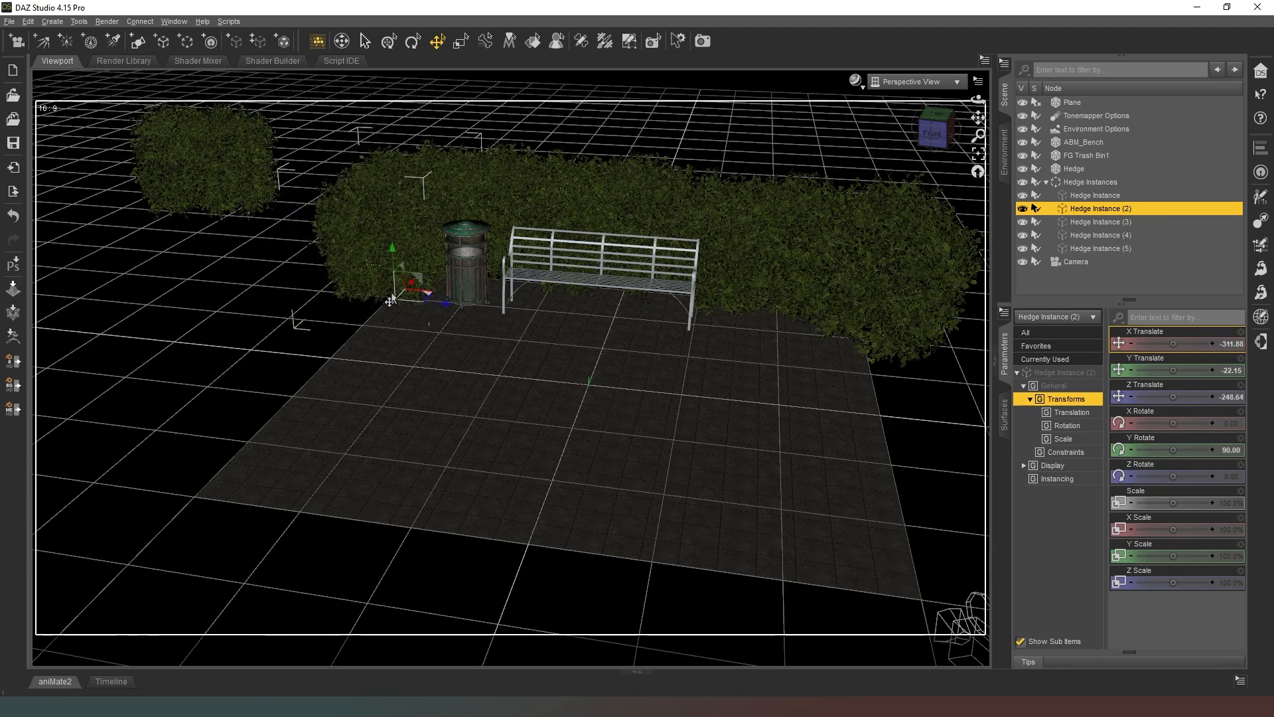
Set Hedge Instance's Y Rotate to 90 and move it along the paved floor's side edge to about X -320.91, Z 144.16.
left_click(202, 205)
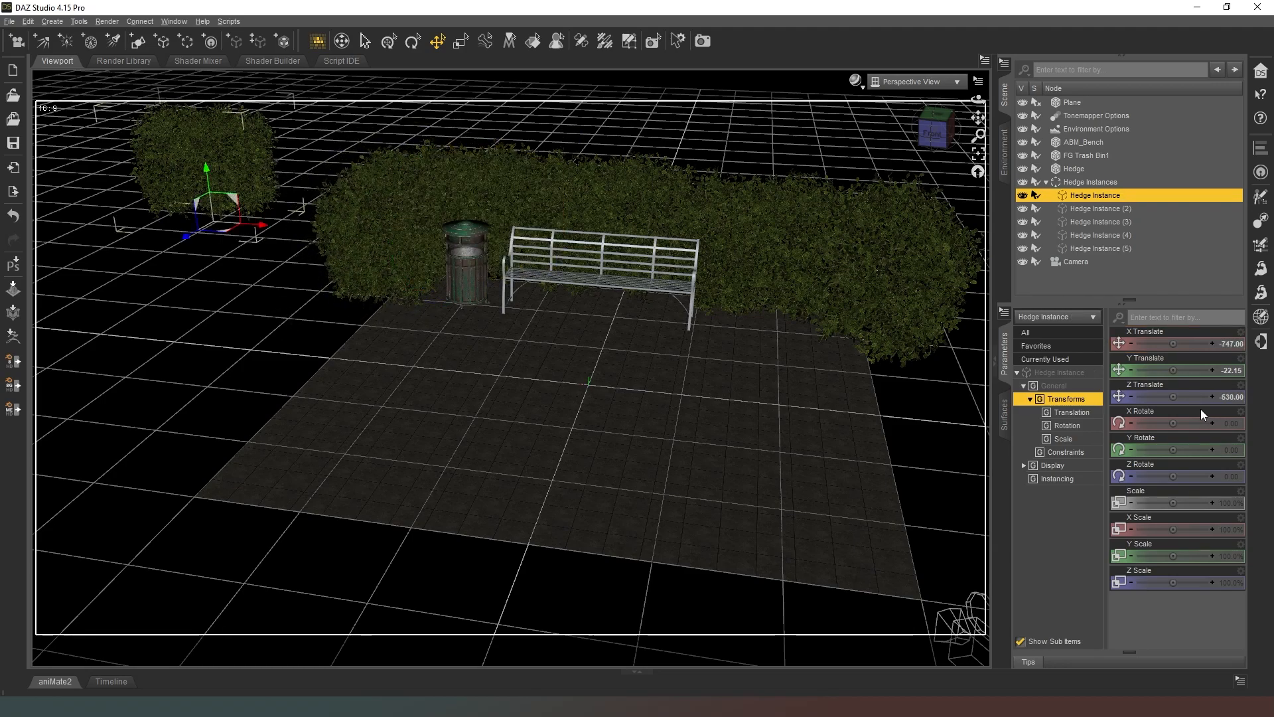
left_click(1238, 450)
type("90")
key("Return")
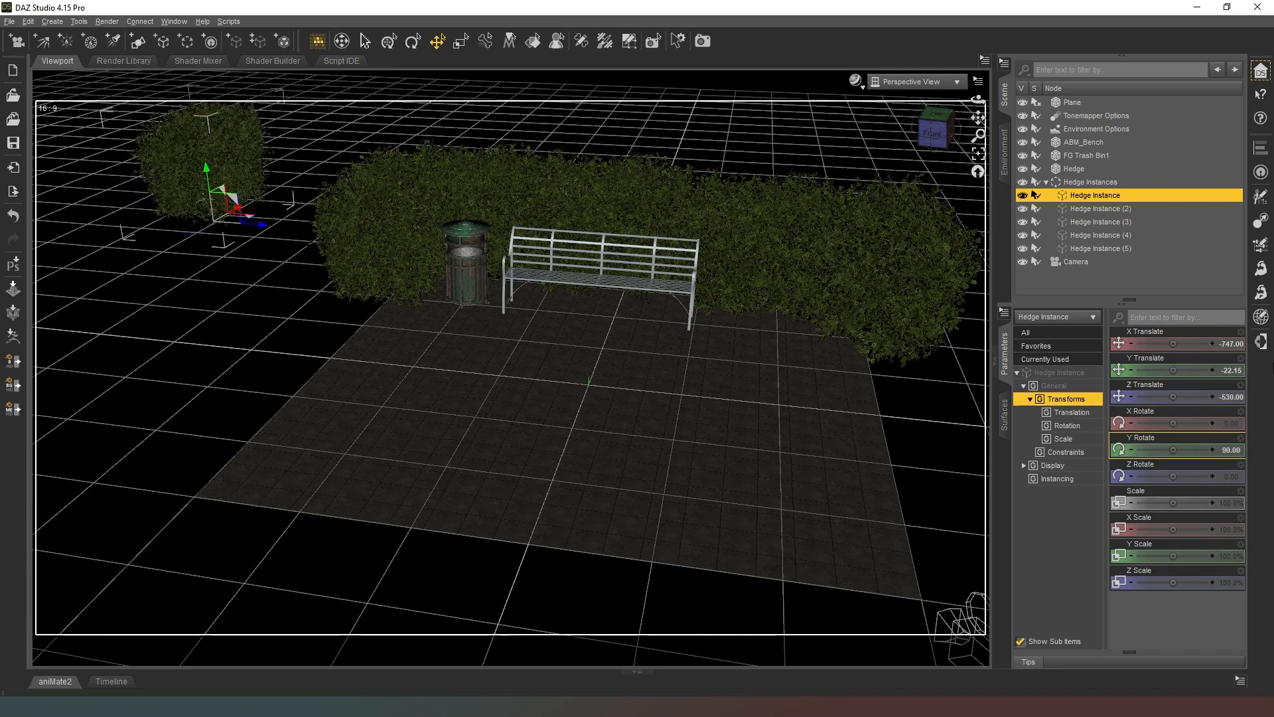
left_click_drag(252, 226, 316, 419)
Lower Hedge Instance to a Y Translate of about -33.57.
left_click(935, 137)
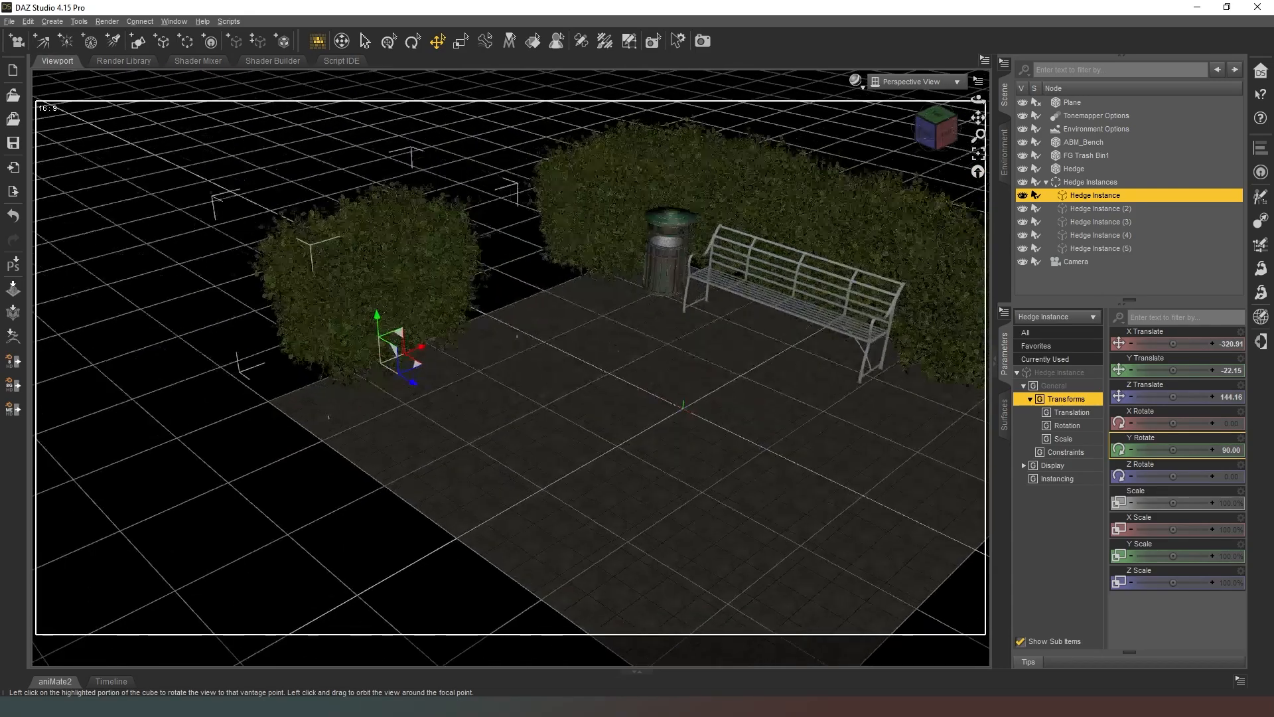
left_click_drag(936, 137, 967, 112)
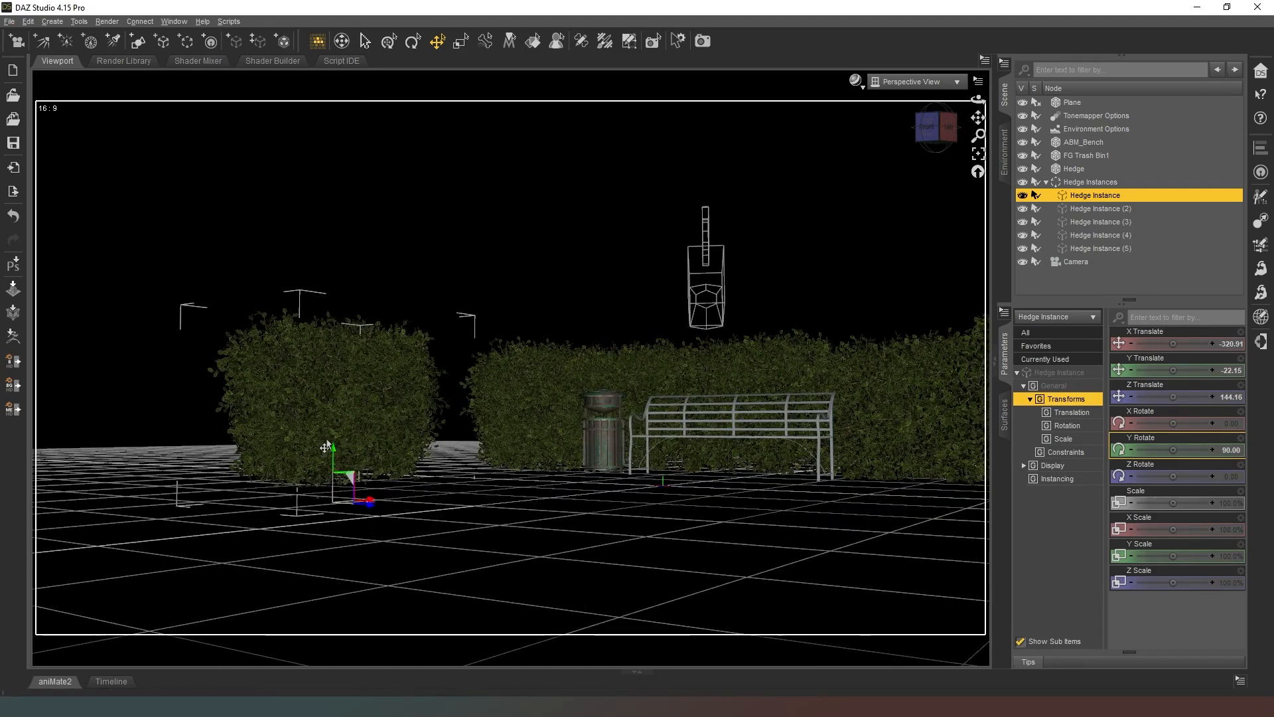
left_click_drag(332, 453, 333, 466)
Create a new 2 m plane primitive at World Center with Y Positive as its primary axis and 1 division.
left_click_drag(934, 126, 919, 135)
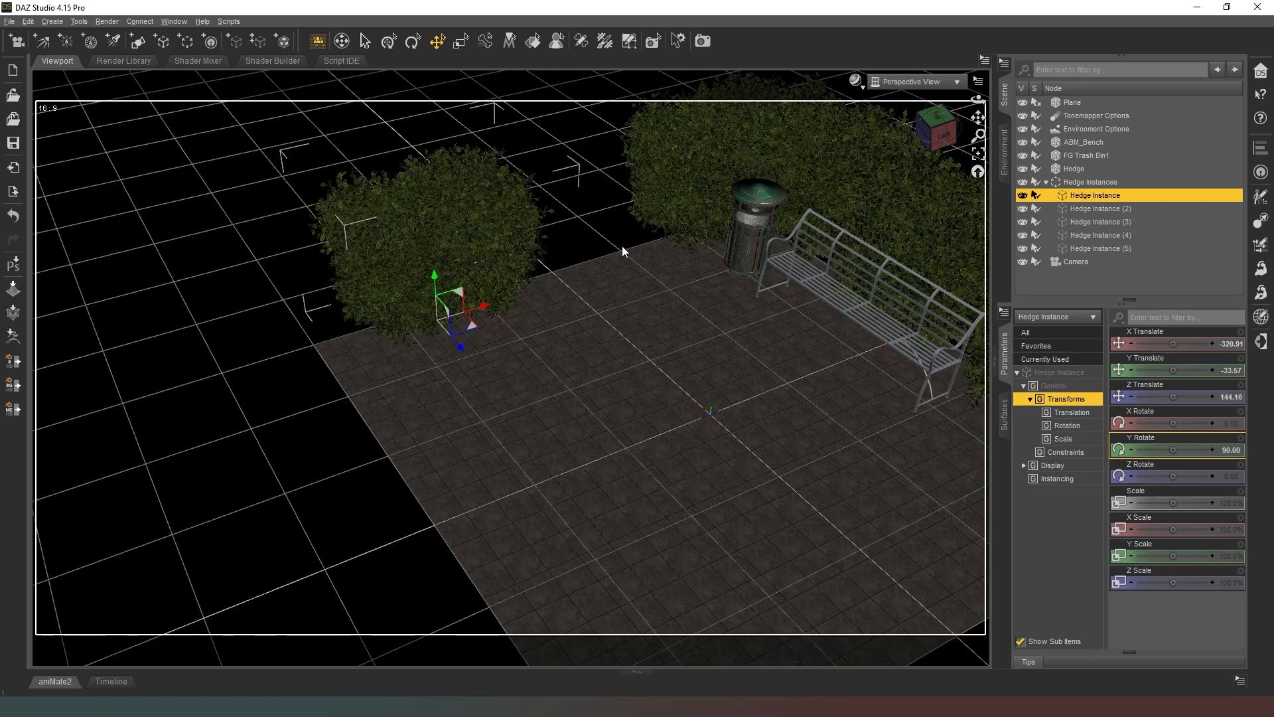
left_click(135, 45)
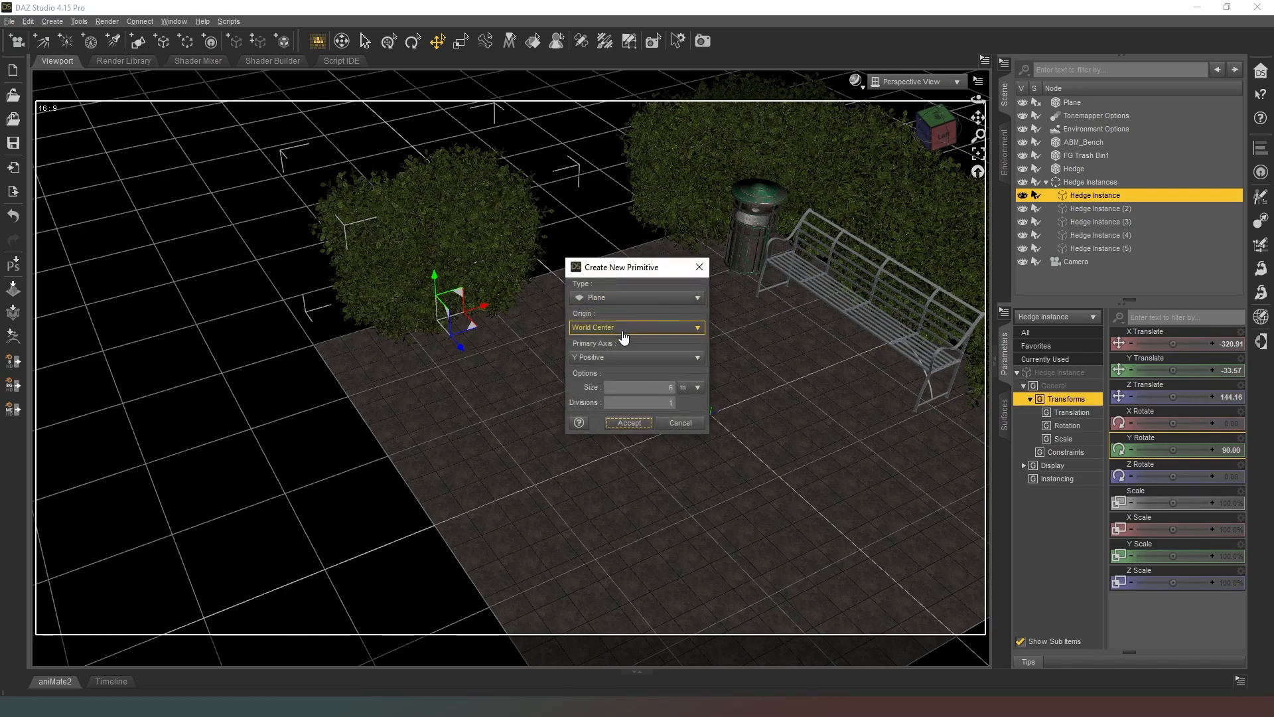
left_click(647, 387)
type("2")
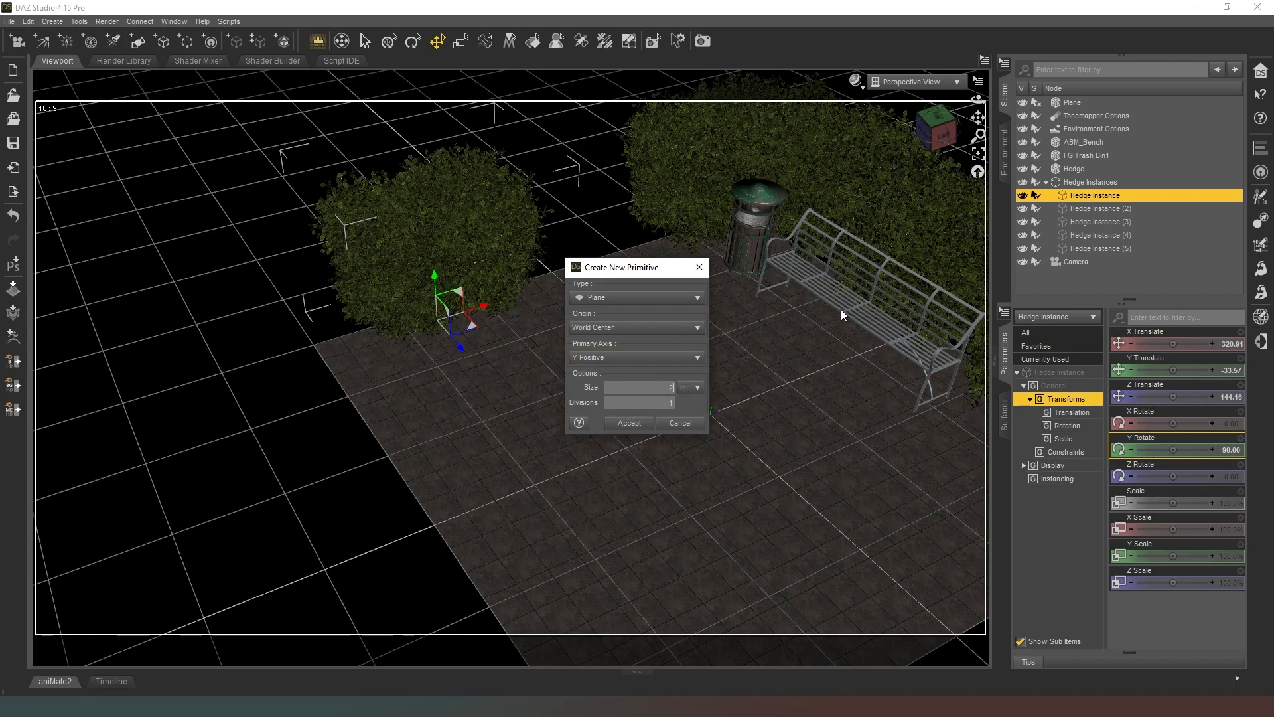
left_click(629, 423)
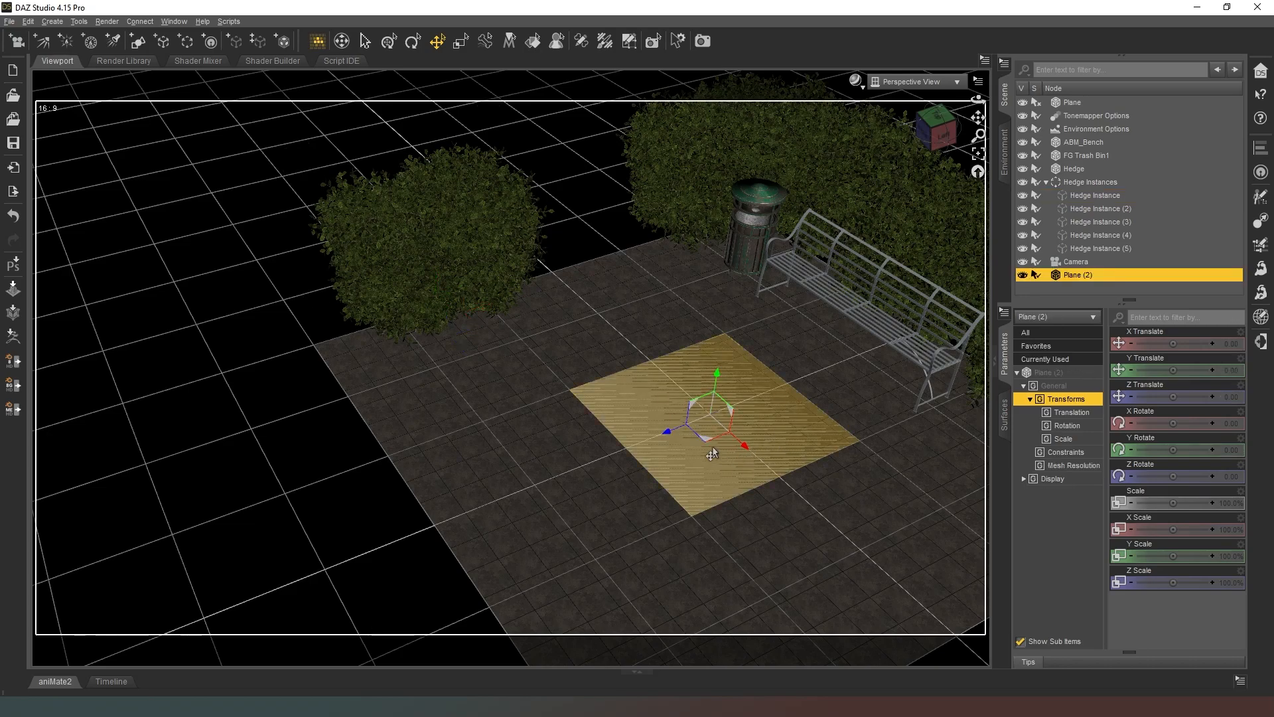
Move the new plane into the gap between the hedges, setting X Translate to -400 and Z Translate to -100.
left_click_drag(706, 445, 573, 240)
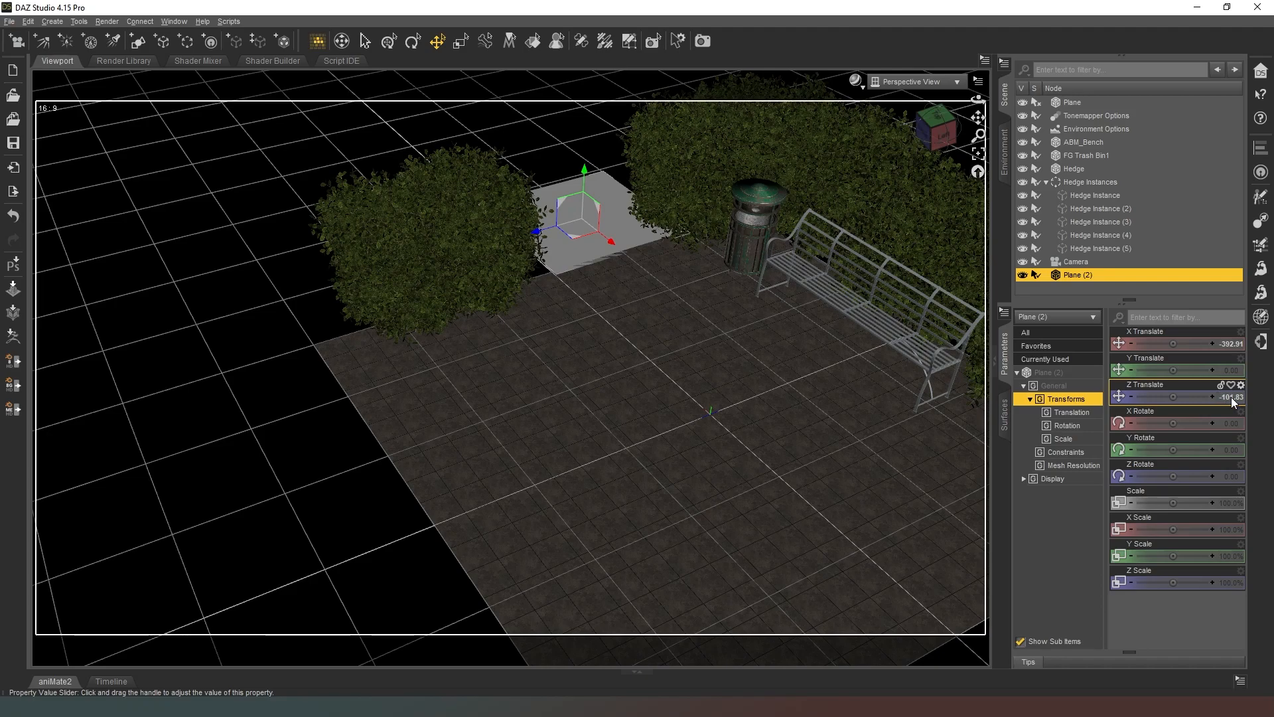
left_click(1231, 343)
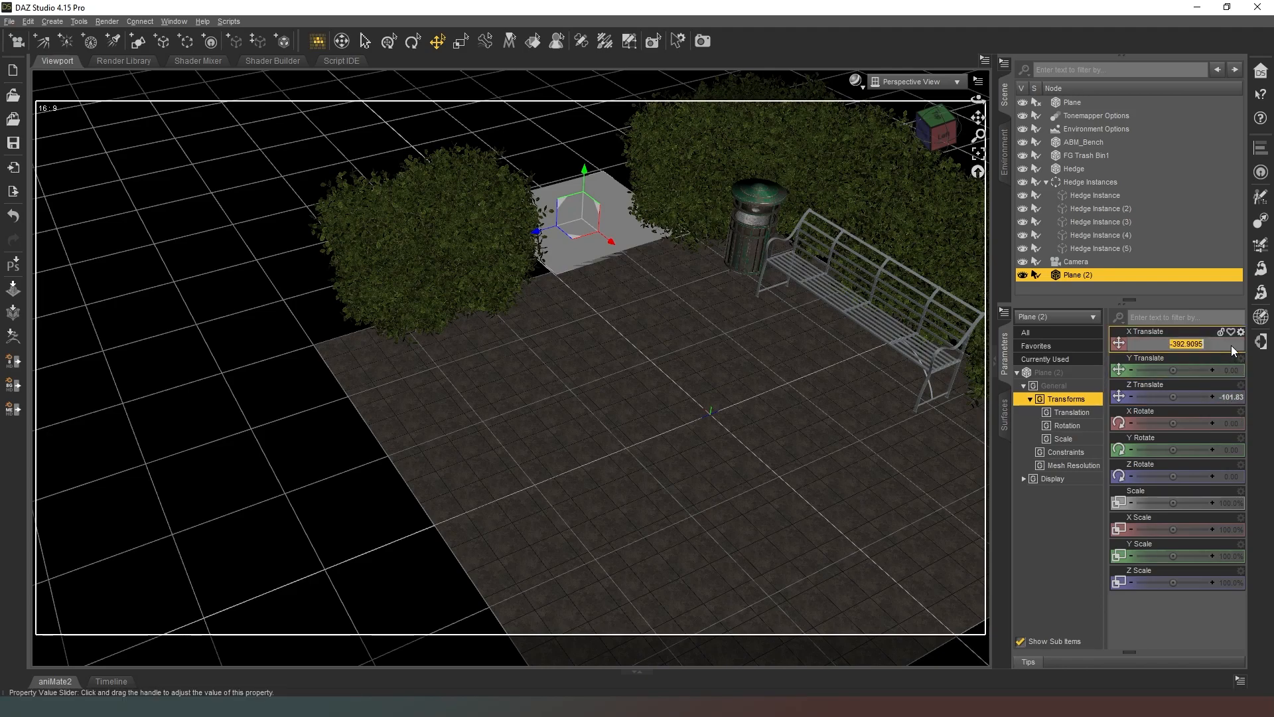
type("-400")
key("Return")
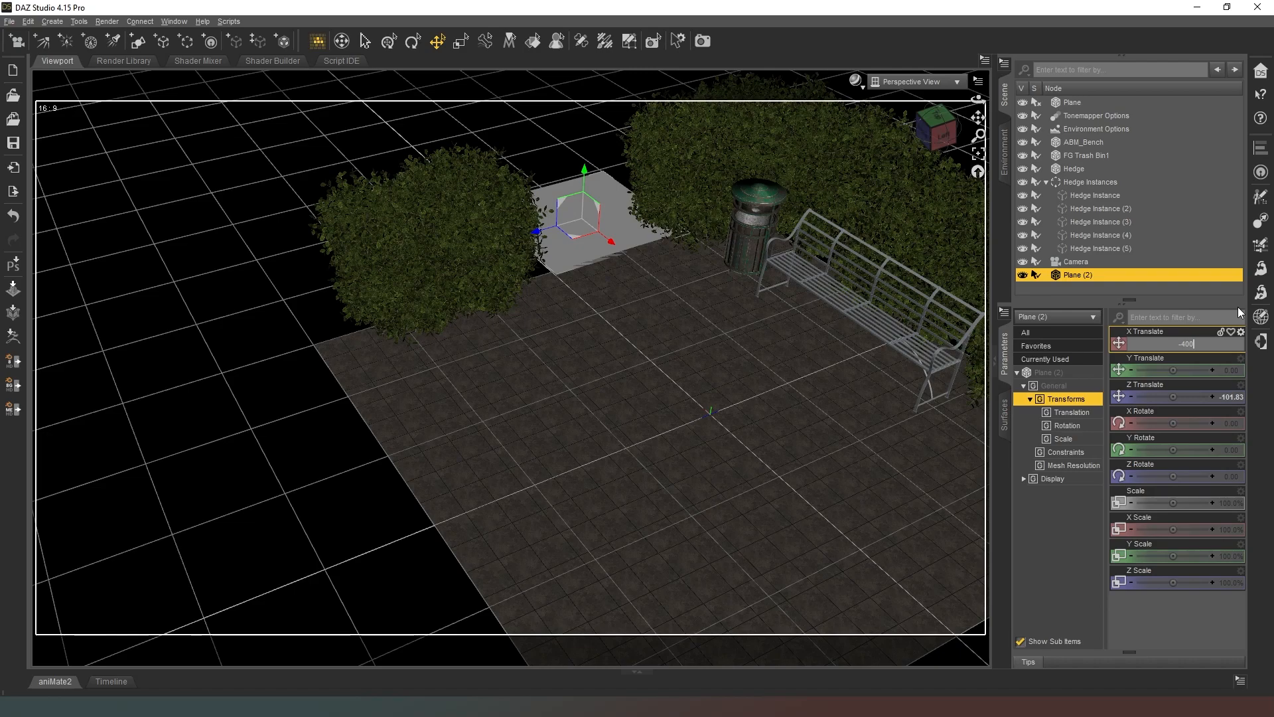
left_click(1227, 397)
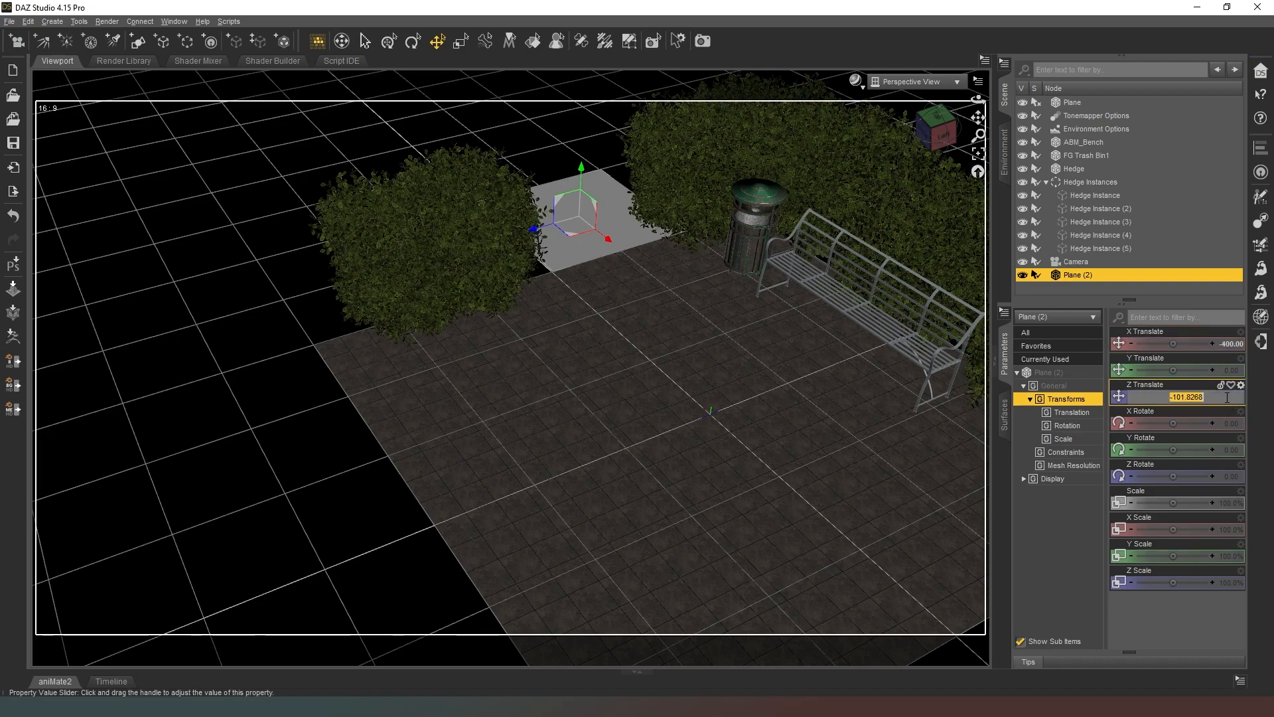
type("-100")
key("Return")
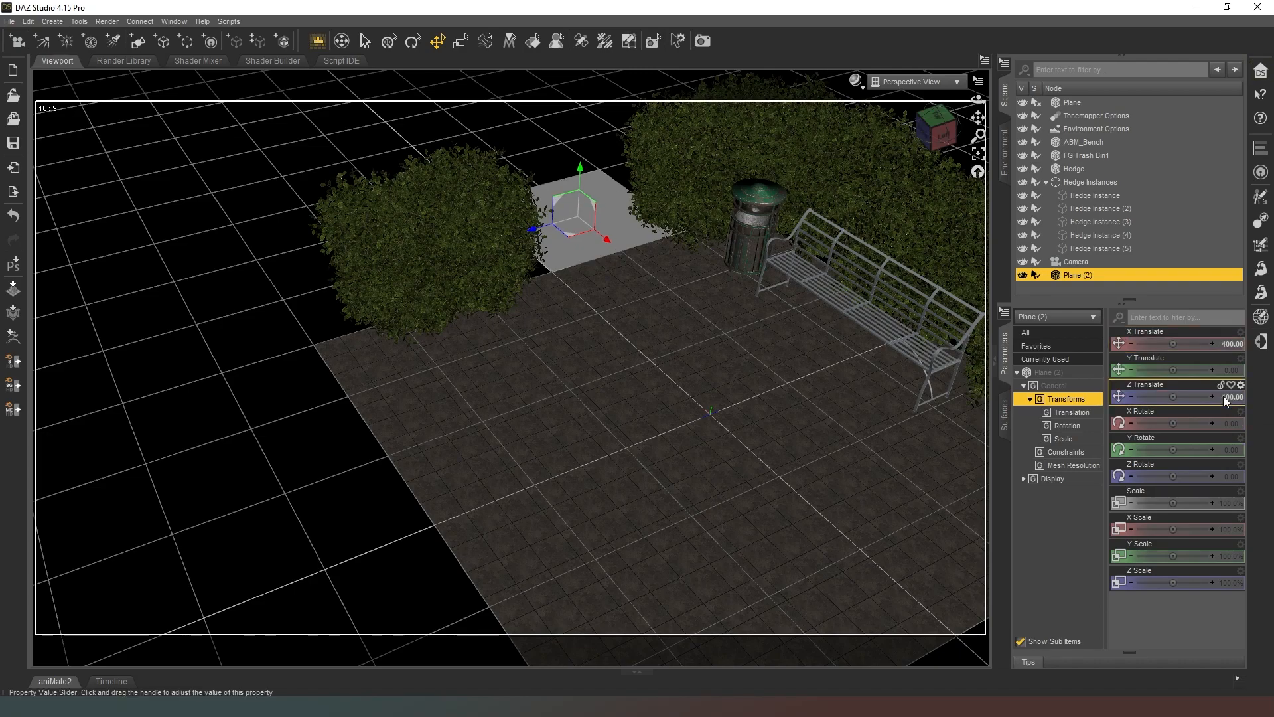
Shift Hedge Instance closer to the new plane, to about X -321.72, Z 101.27.
left_click(456, 271)
left_click_drag(472, 335, 503, 324)
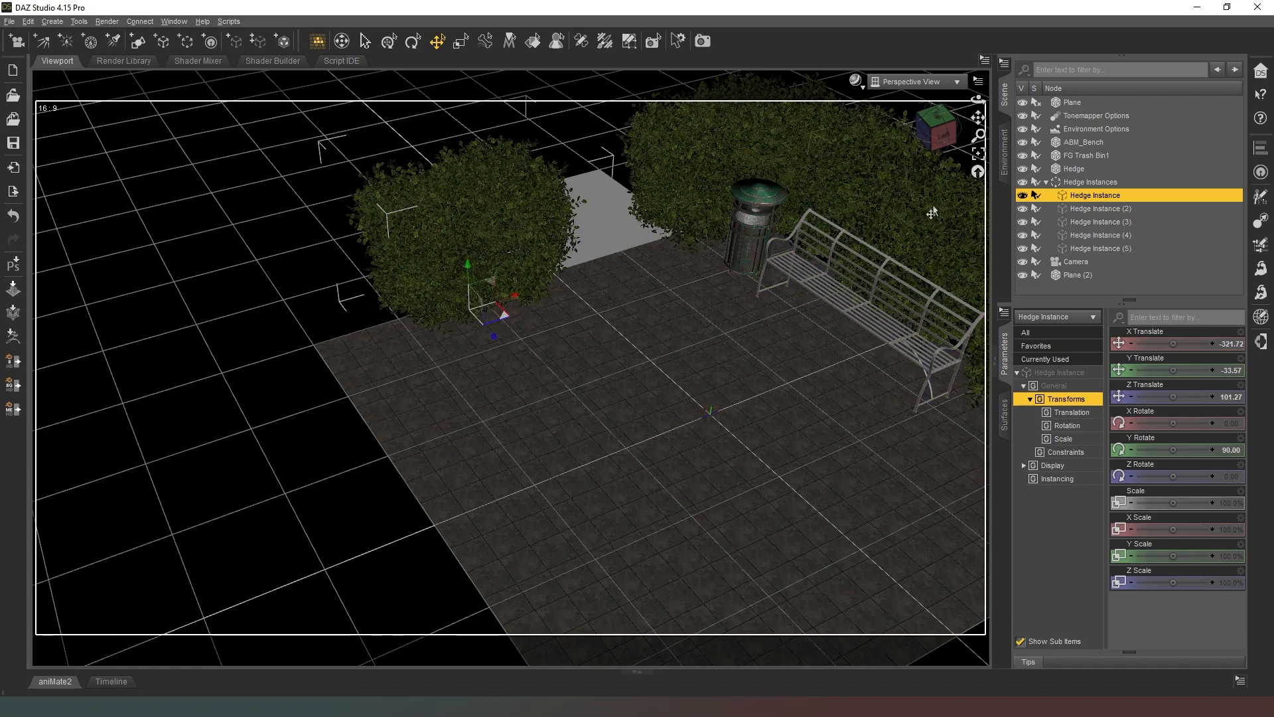
Try a Grass strip along the outer edge of the paved floor near the small plane, and delete it.
left_click(625, 197)
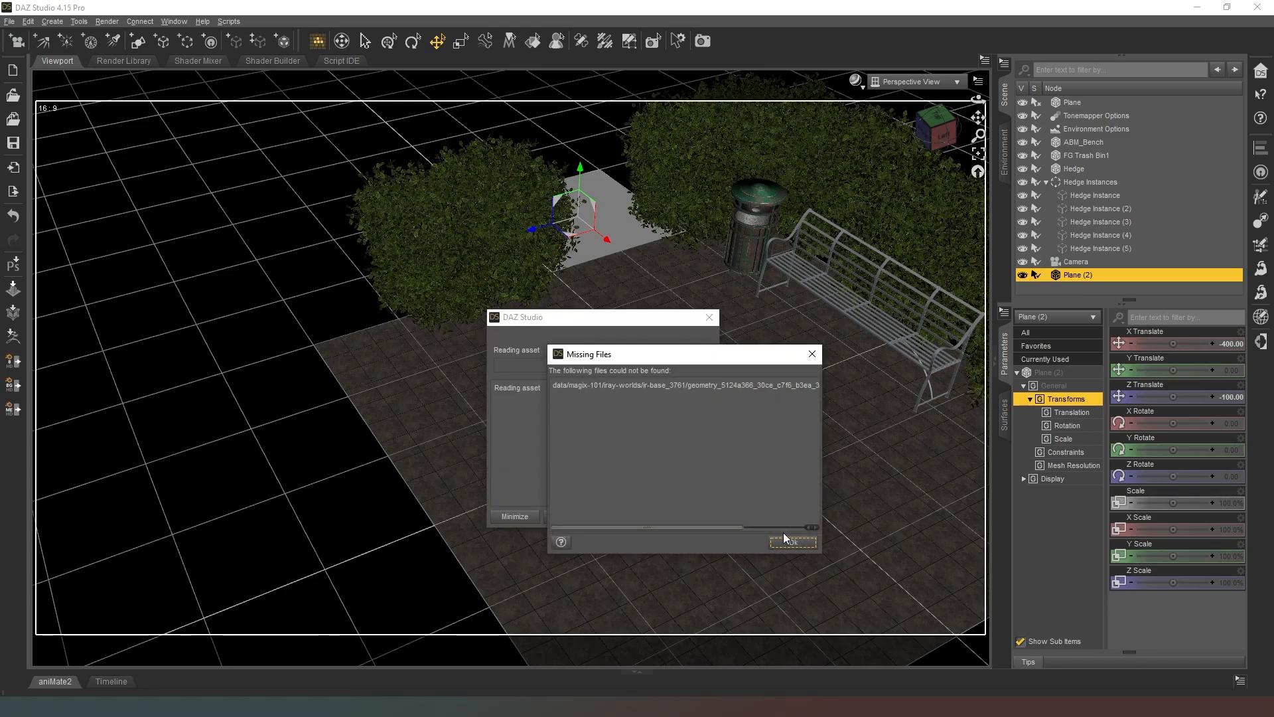
left_click(789, 541)
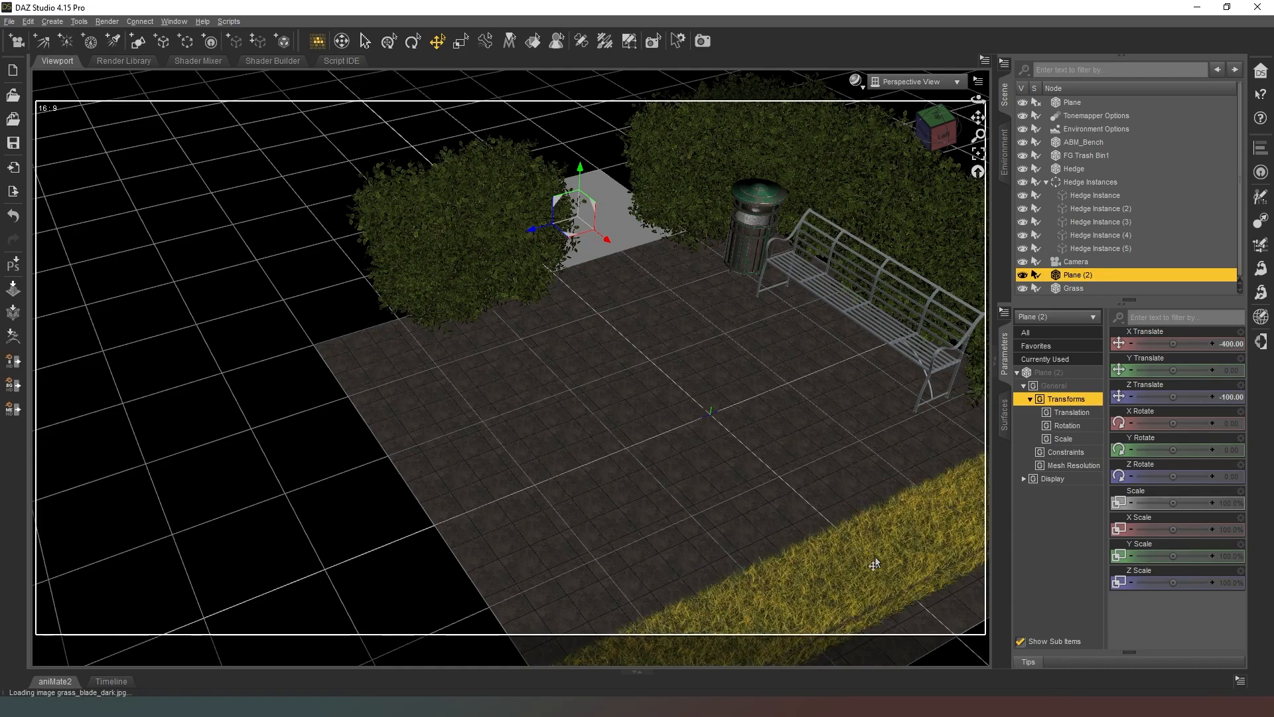
left_click(868, 556)
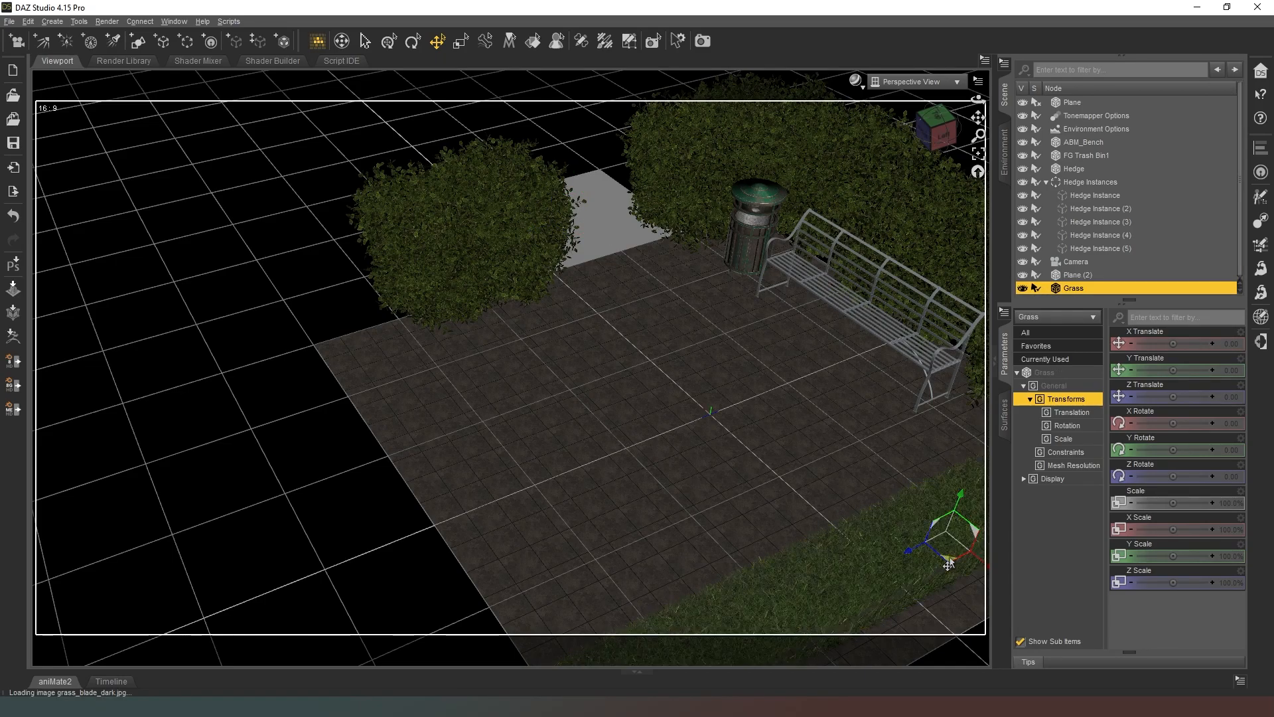
left_click_drag(939, 559, 664, 265)
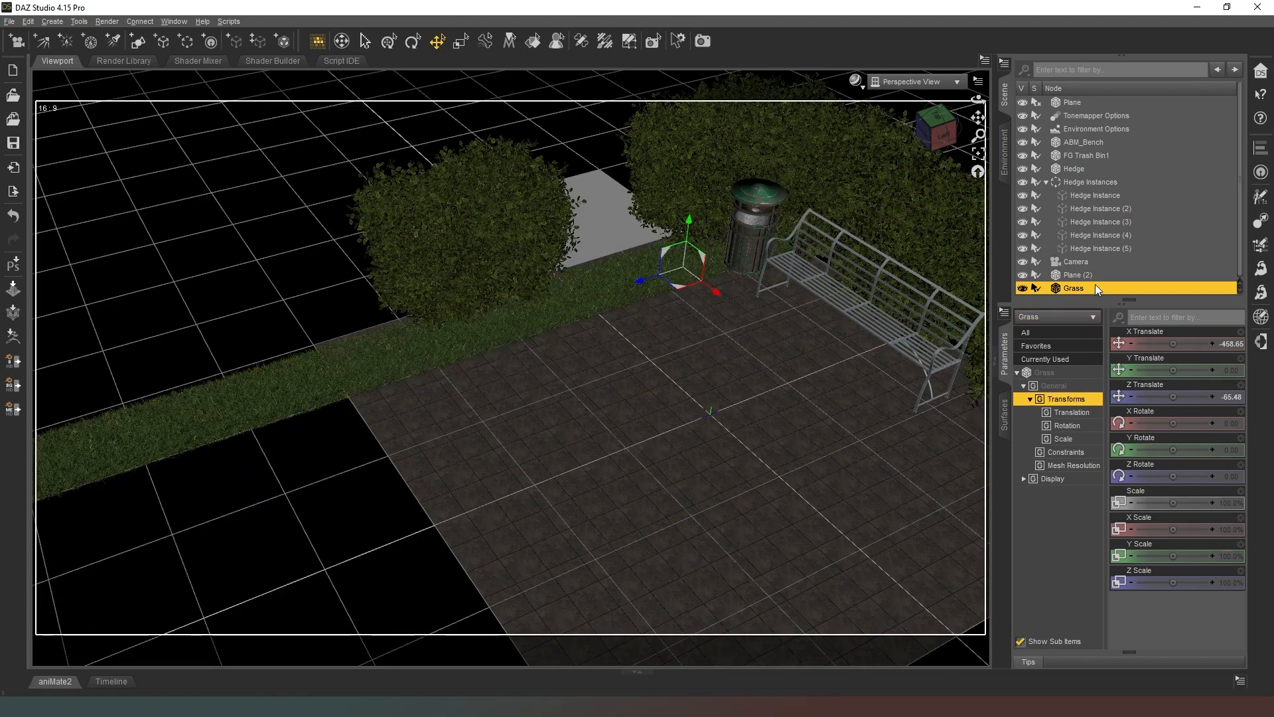
key("Delete")
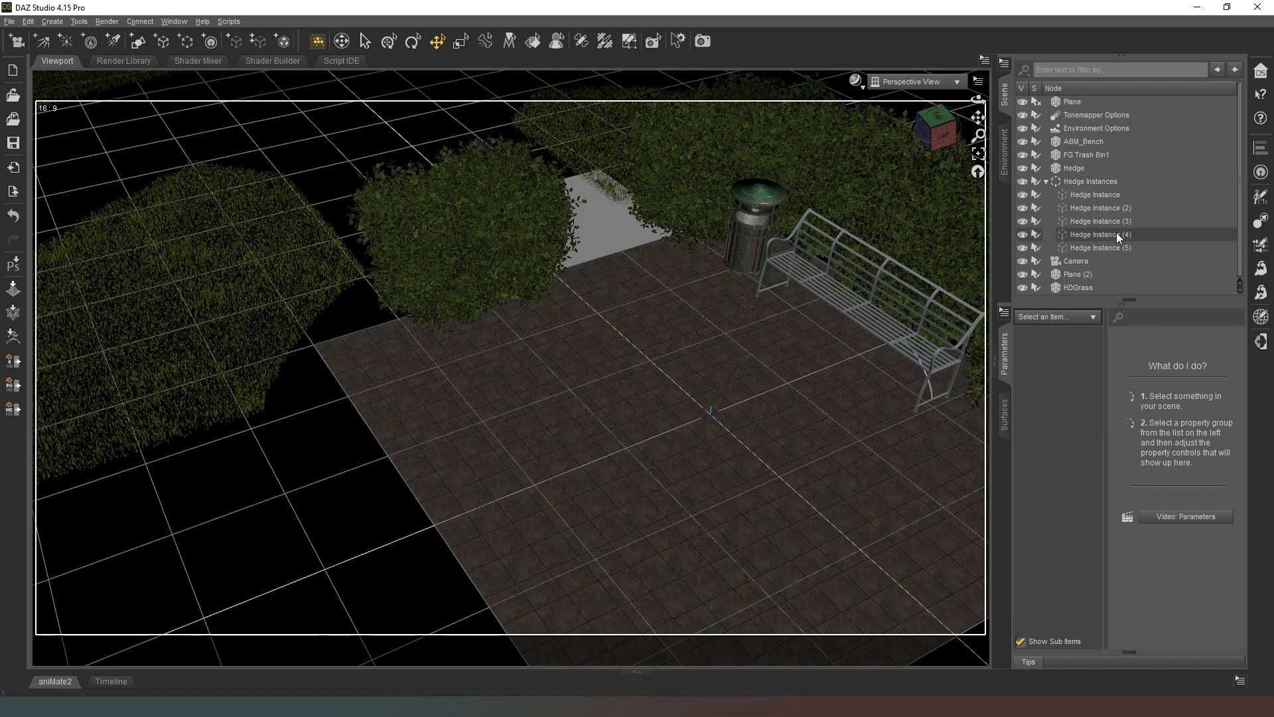
Delete the HDGrass object, try a different Grass patch across the scene, and delete that patch too.
left_click(1088, 287)
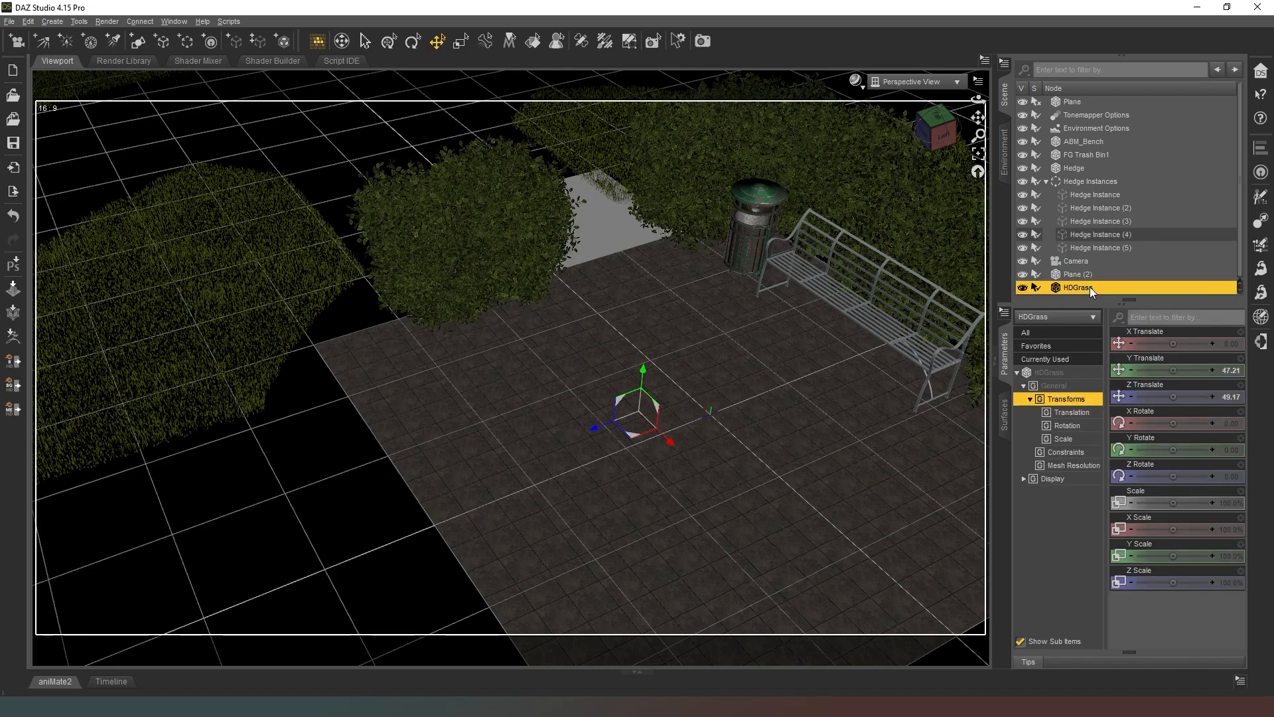
key("Delete")
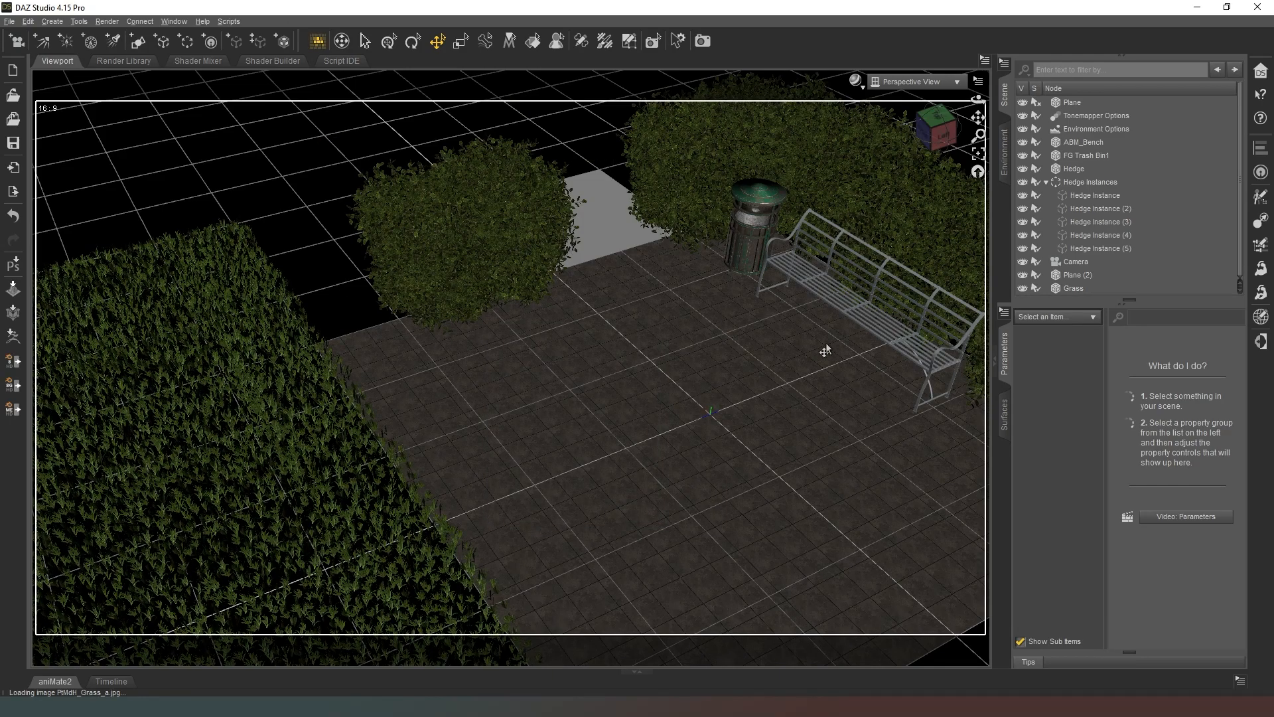
left_click(322, 479)
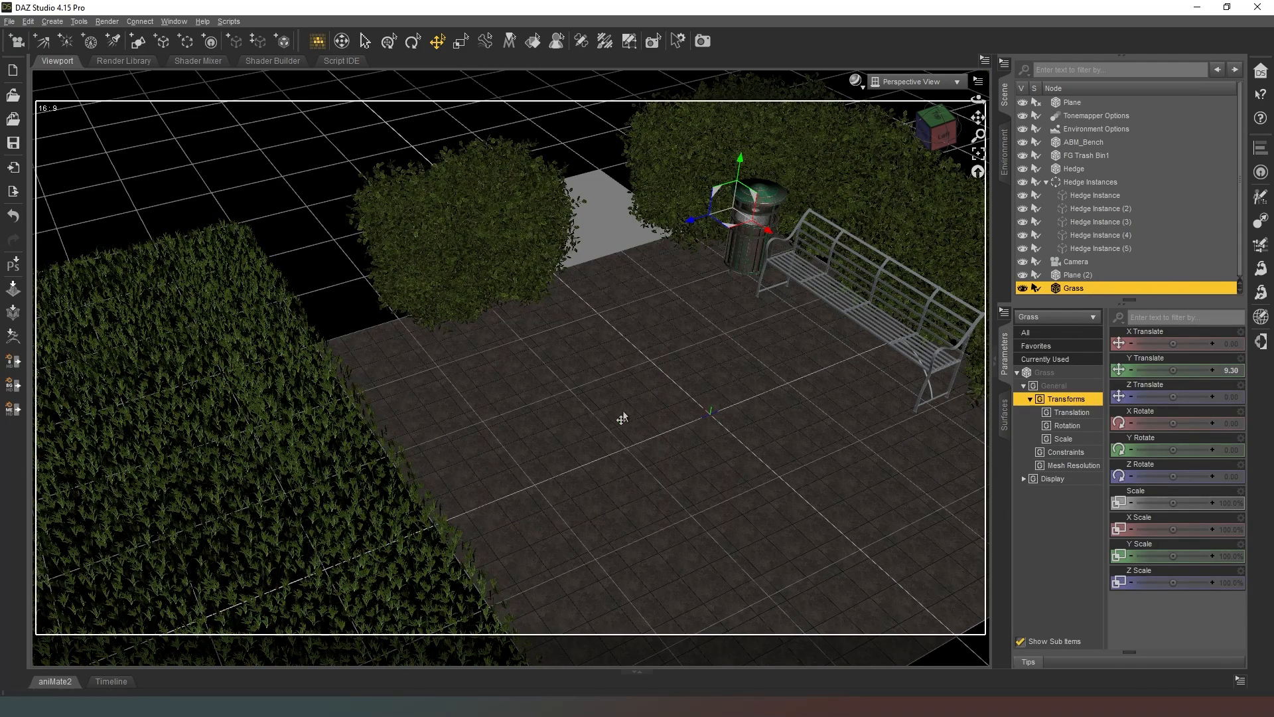
left_click_drag(724, 233, 710, 411)
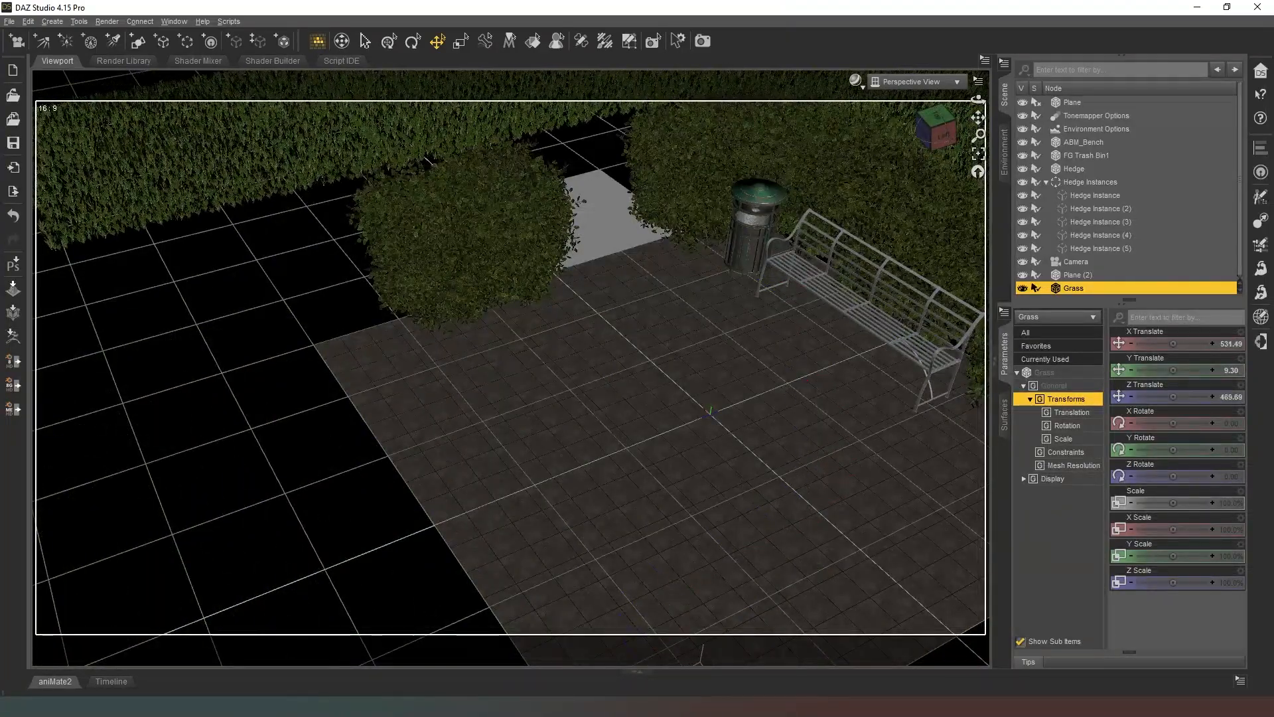
key("Delete")
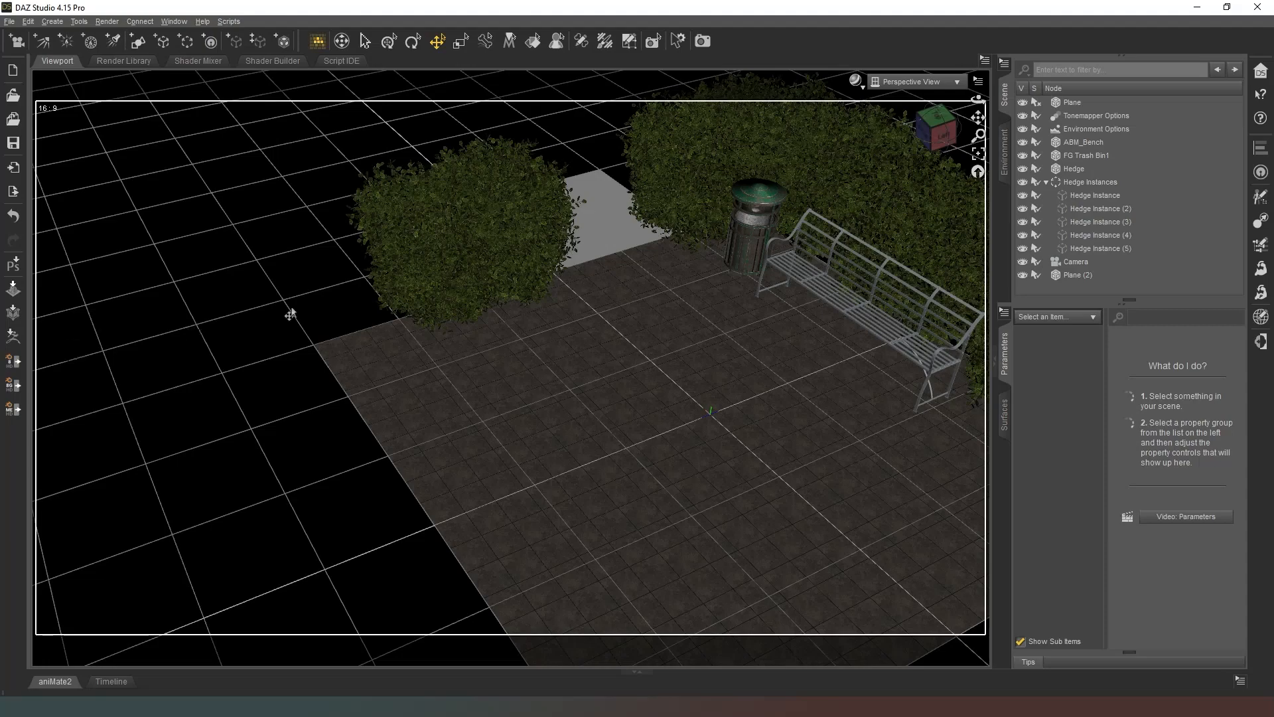
Load a Grass object into the scene and delete Plane (2) from the gap between the hedges.
left_click(622, 209)
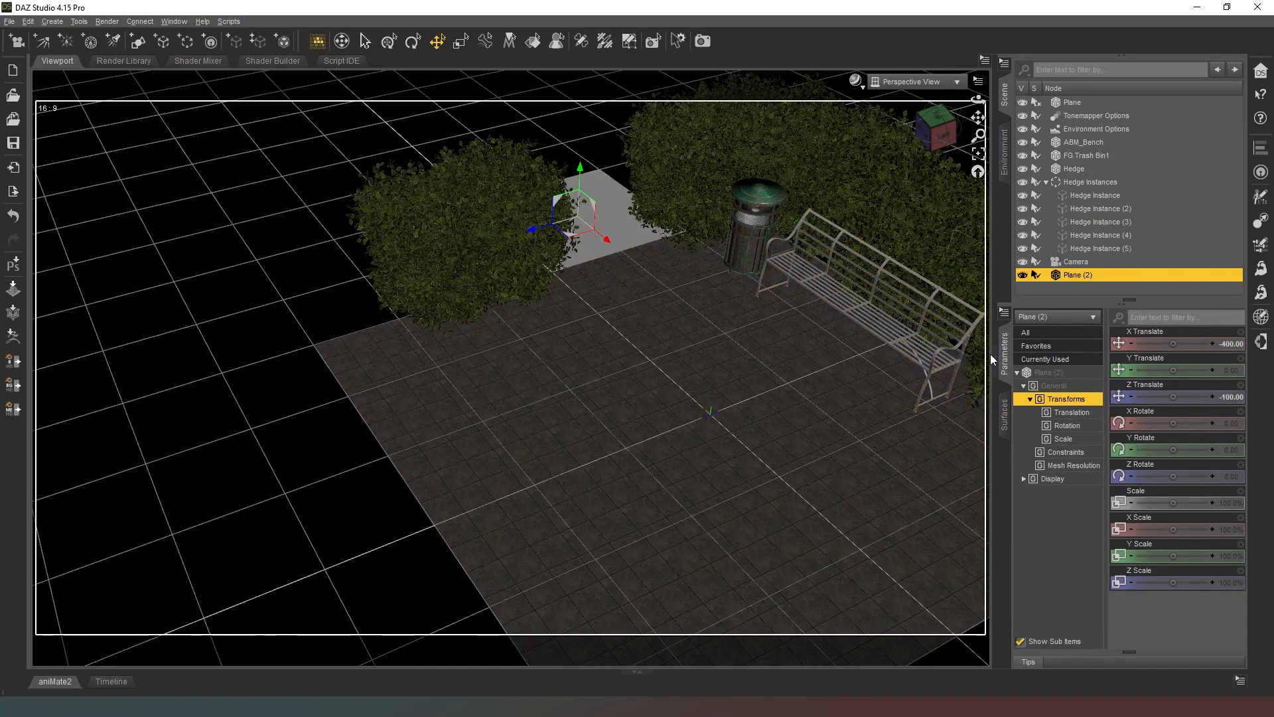
left_click(1005, 413)
left_click(1035, 383)
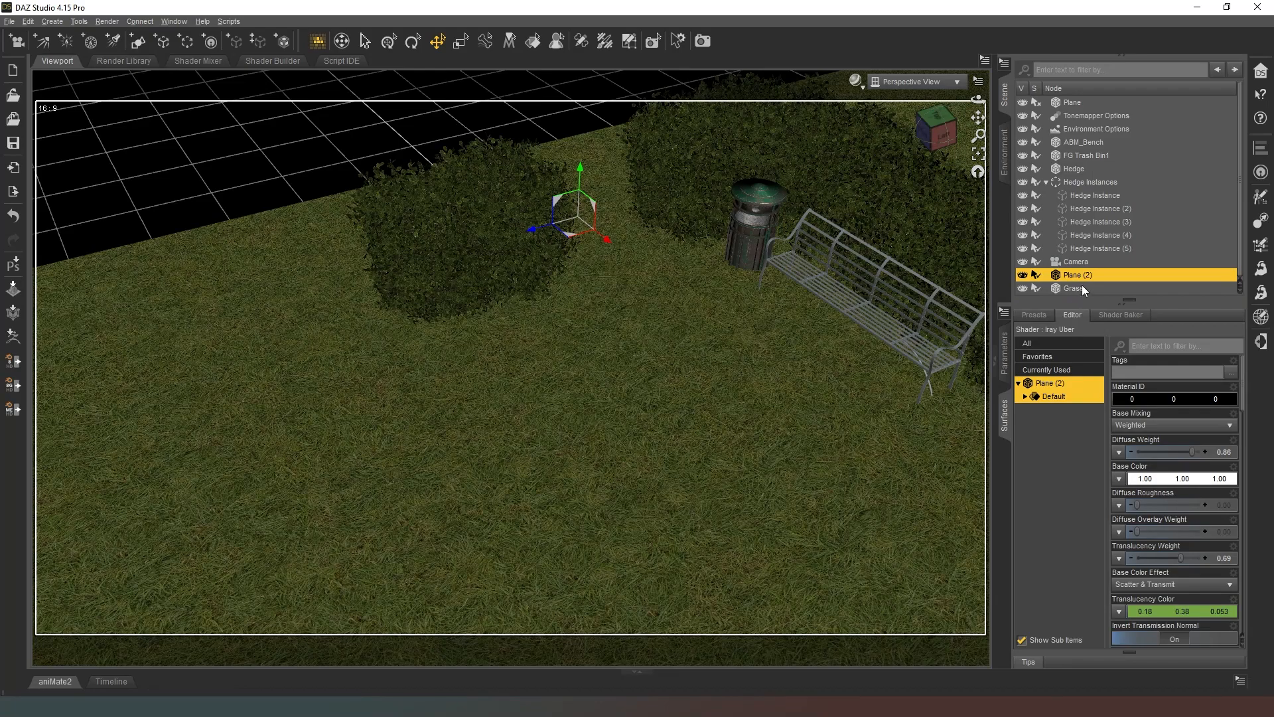
left_click(1081, 287)
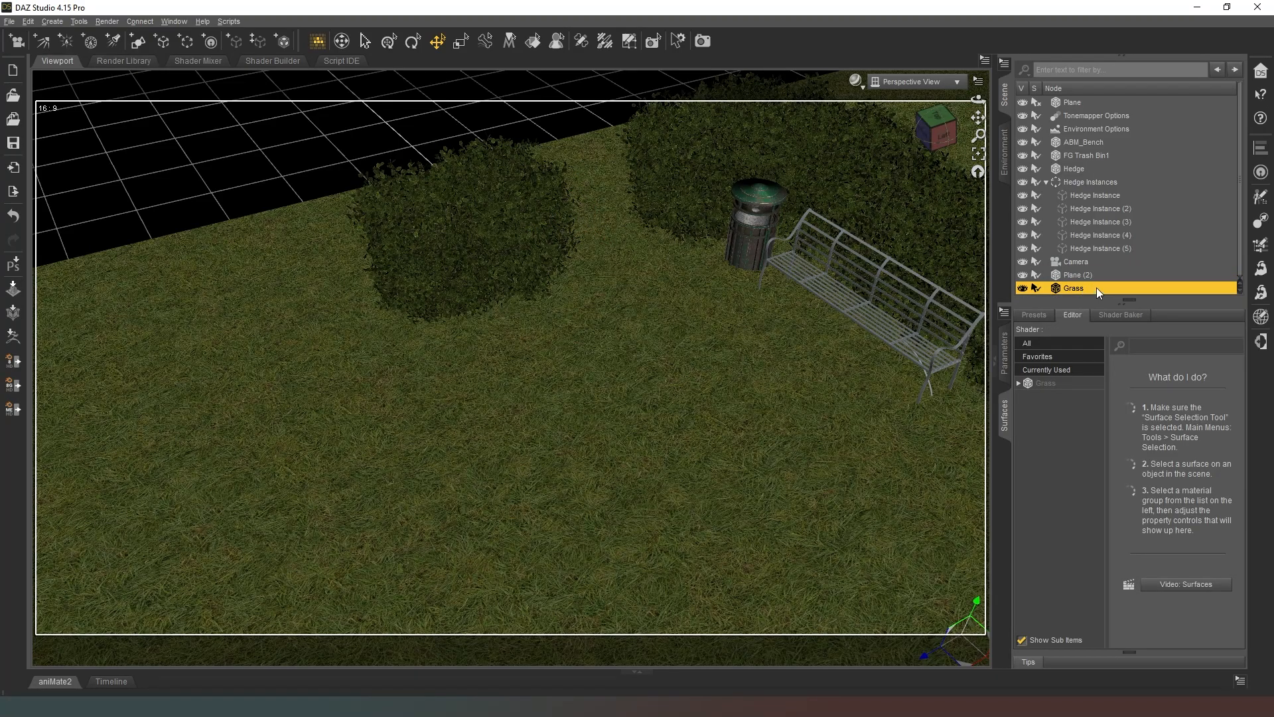
left_click(1087, 279)
key("Delete")
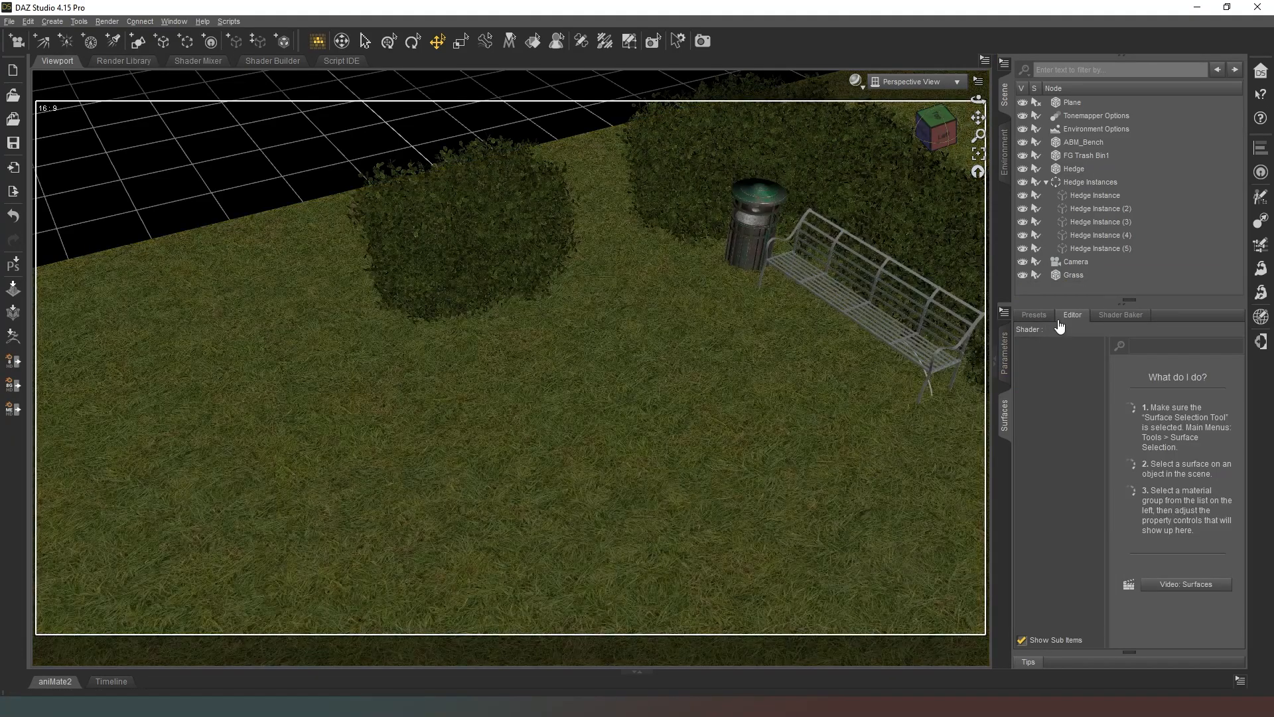
Move the Grass off the paved floor to the area beyond the hedge gap and preview the Camera view in NVIDIA Iray.
left_click(1082, 274)
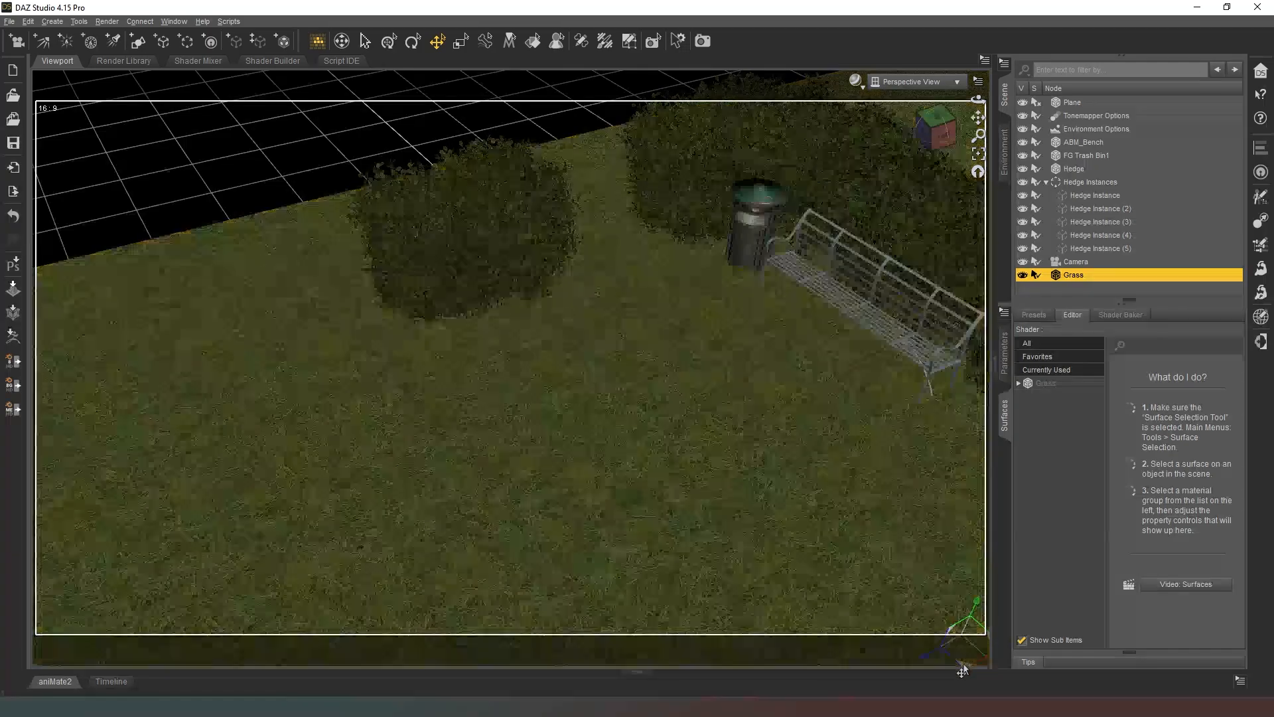
left_click_drag(962, 664, 359, 35)
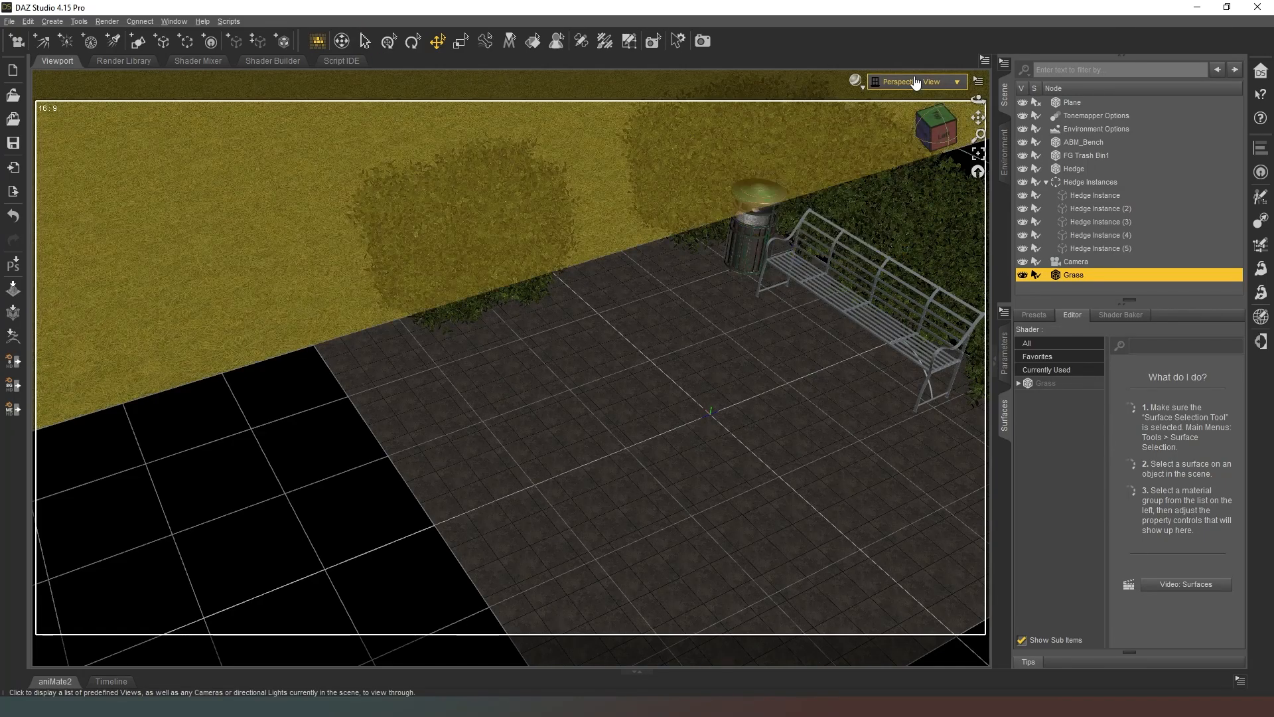
left_click(916, 81)
left_click(913, 191)
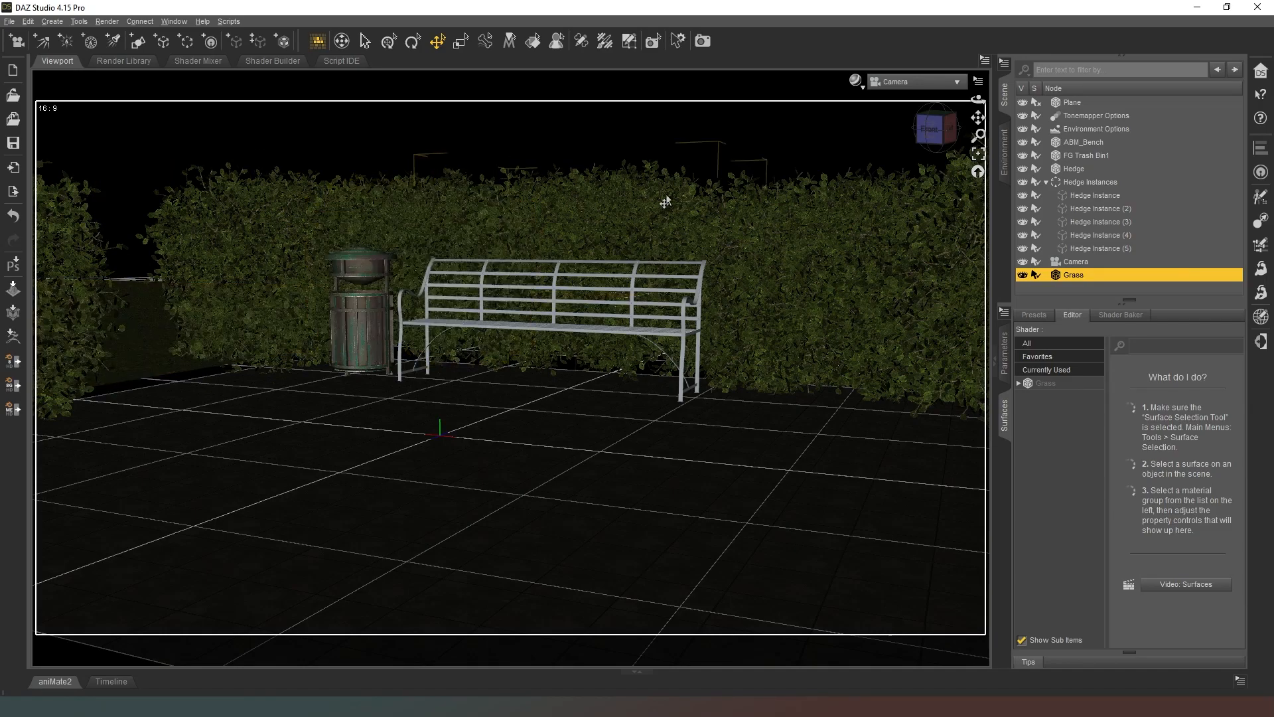
left_click(855, 80)
left_click(838, 232)
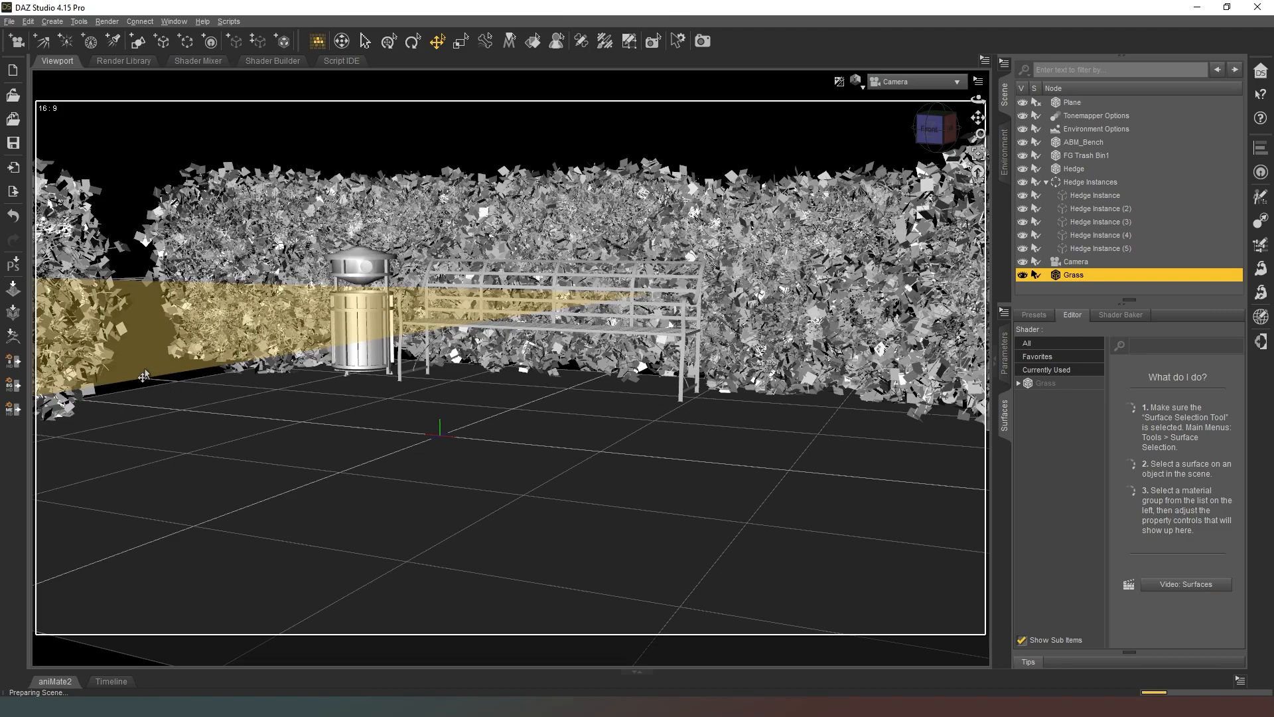
Bring the Grass up to the paving's edge with X Translate about -1148 and set its Y Translate to 0.
left_click(1005, 355)
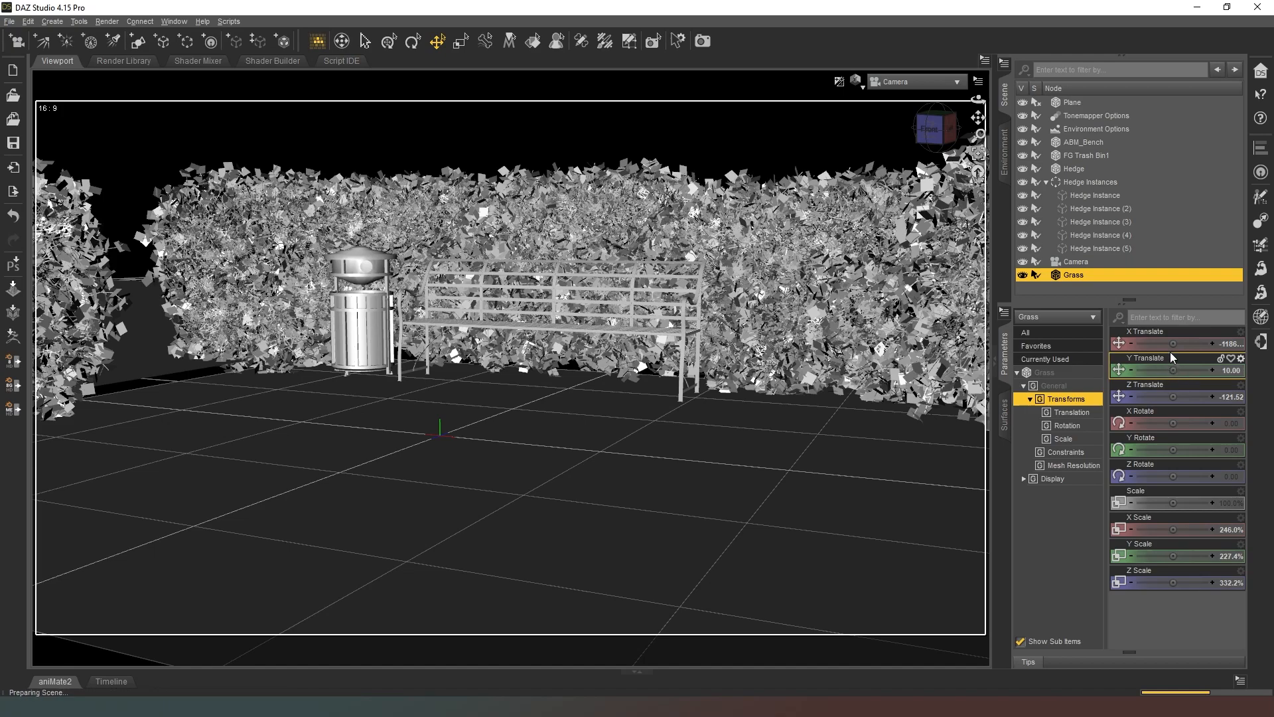
left_click_drag(1179, 343, 1188, 343)
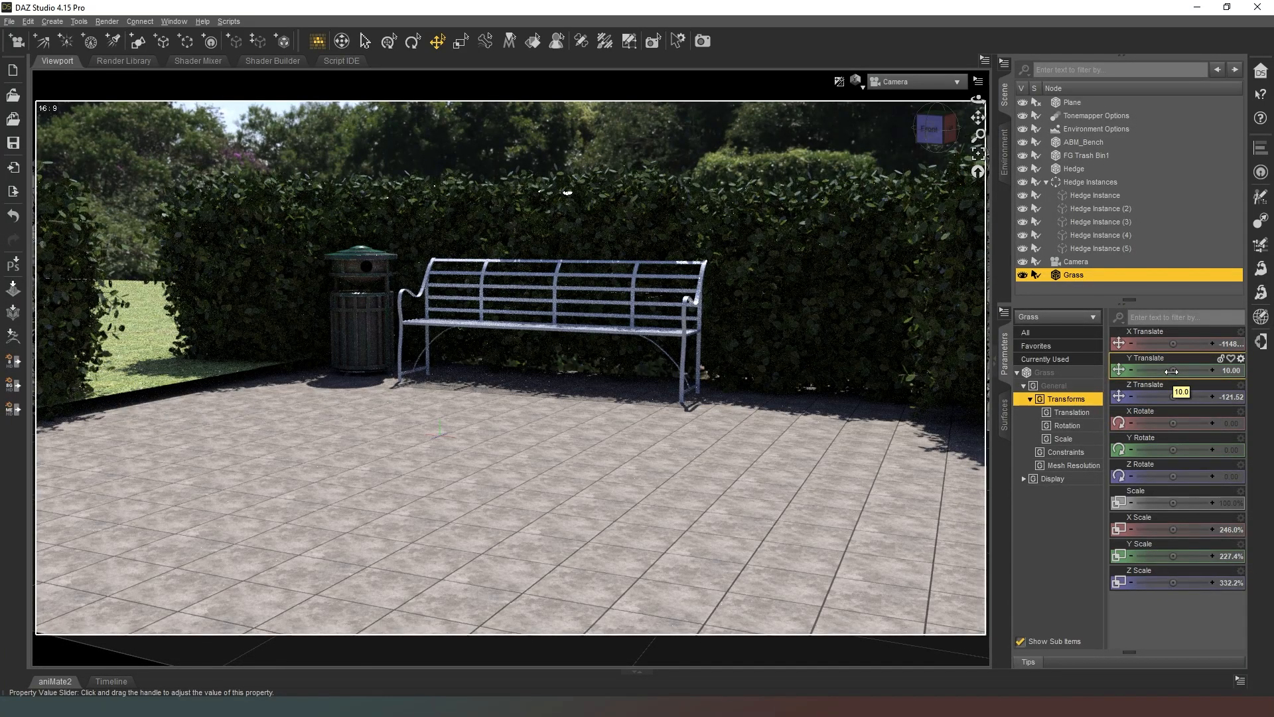
left_click(1229, 371)
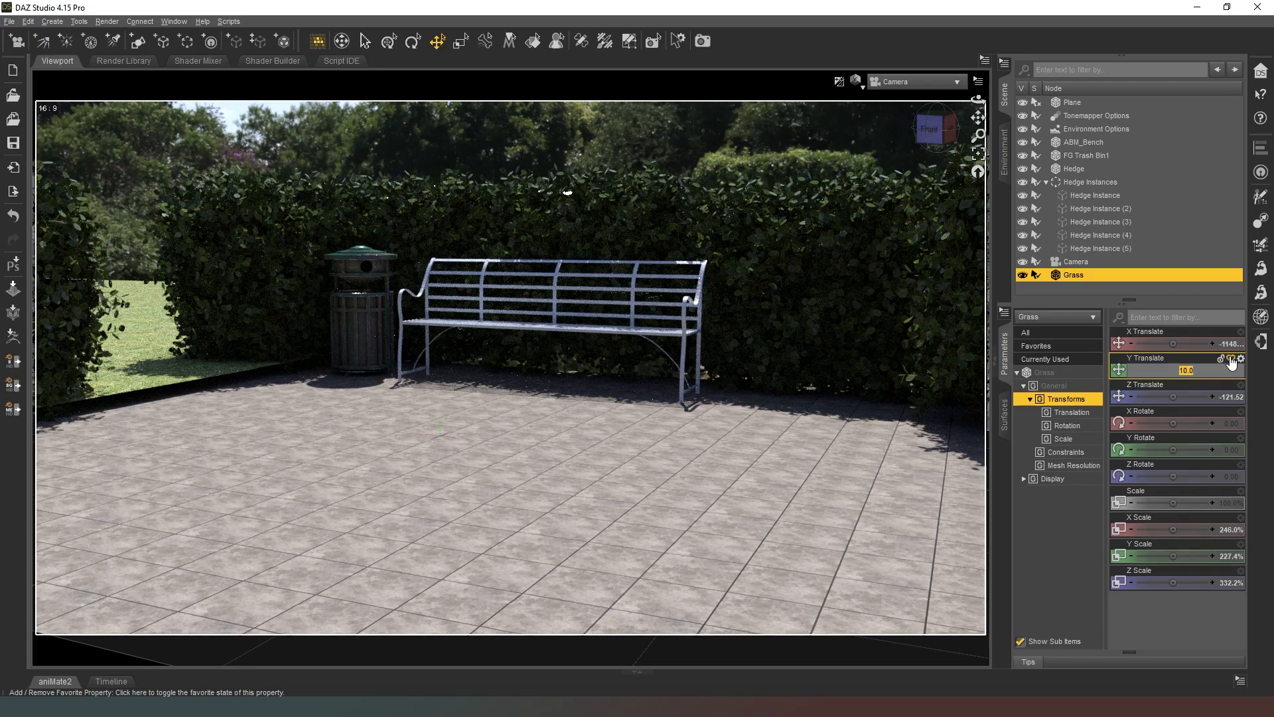
type("0")
key("Return")
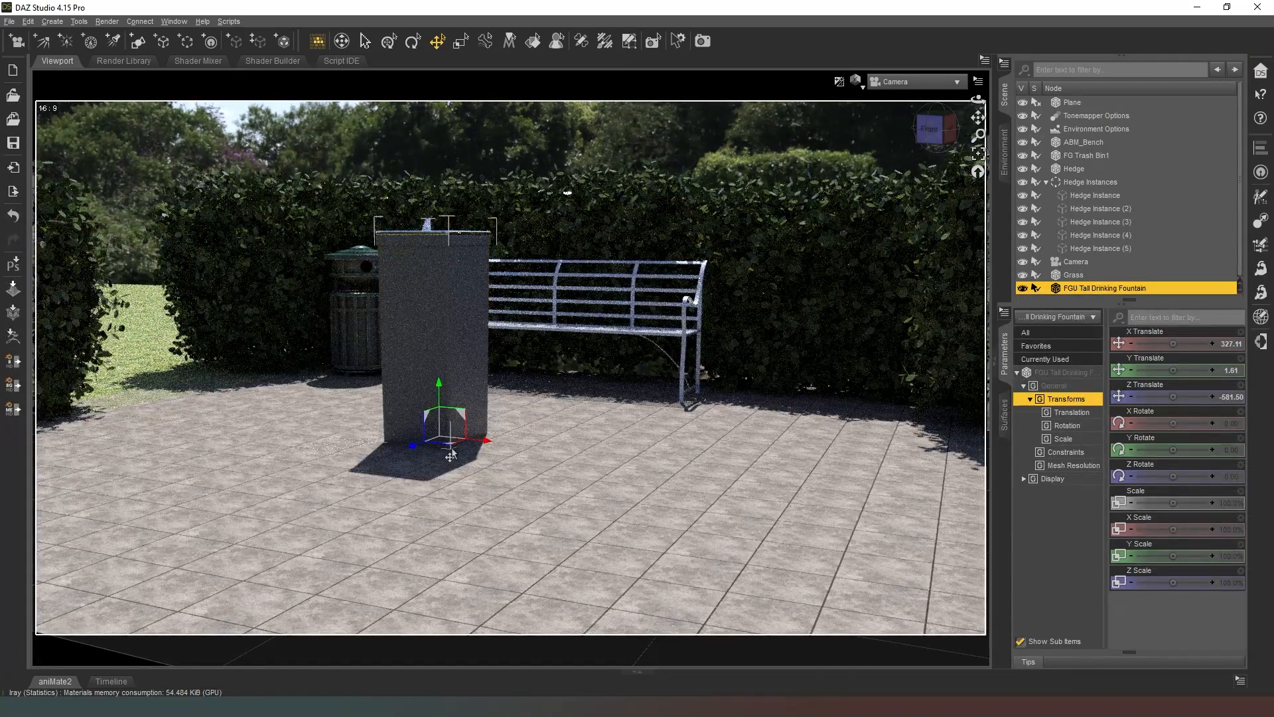
Place the drinking fountain beside the bench opposite the trash bin, at about X 500.86, Z -786.18, and set its Y Rotate to about -46.78.
mouse_move(451, 449)
left_mouse_down()
mouse_move(454, 438)
mouse_move(668, 440)
mouse_move(820, 407)
mouse_move(840, 438)
left_mouse_up()
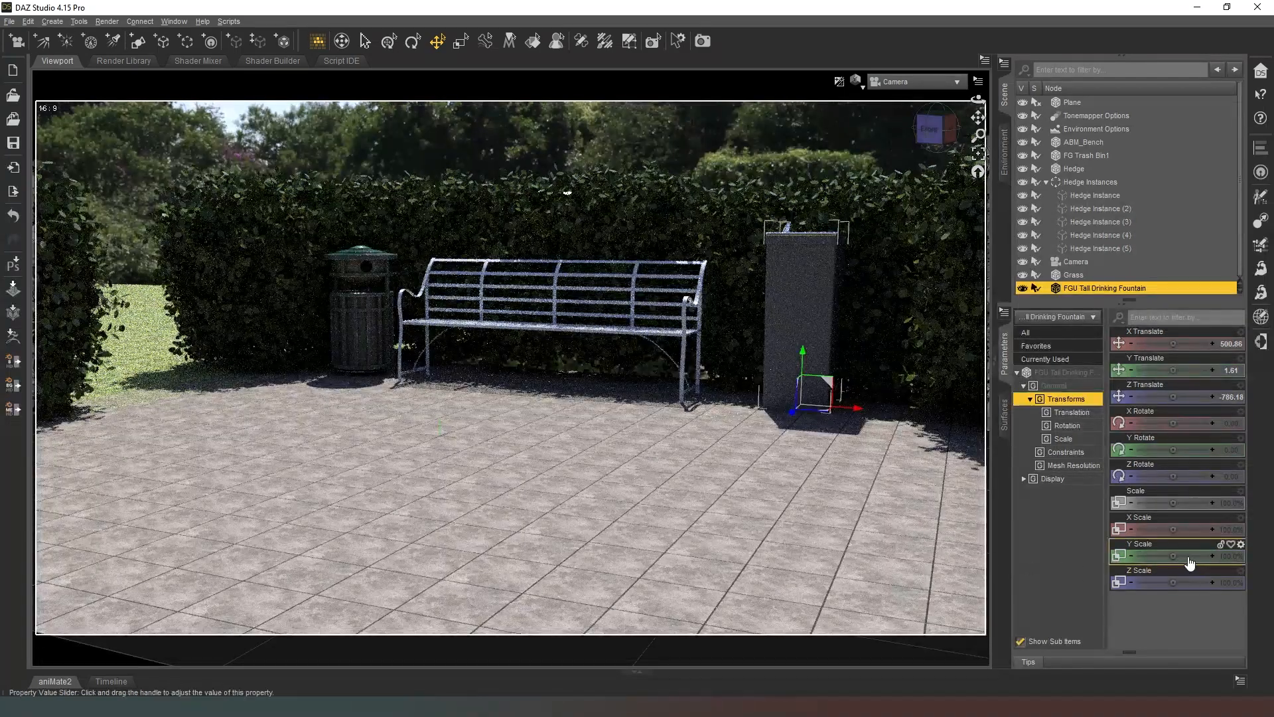
mouse_move(1190, 562)
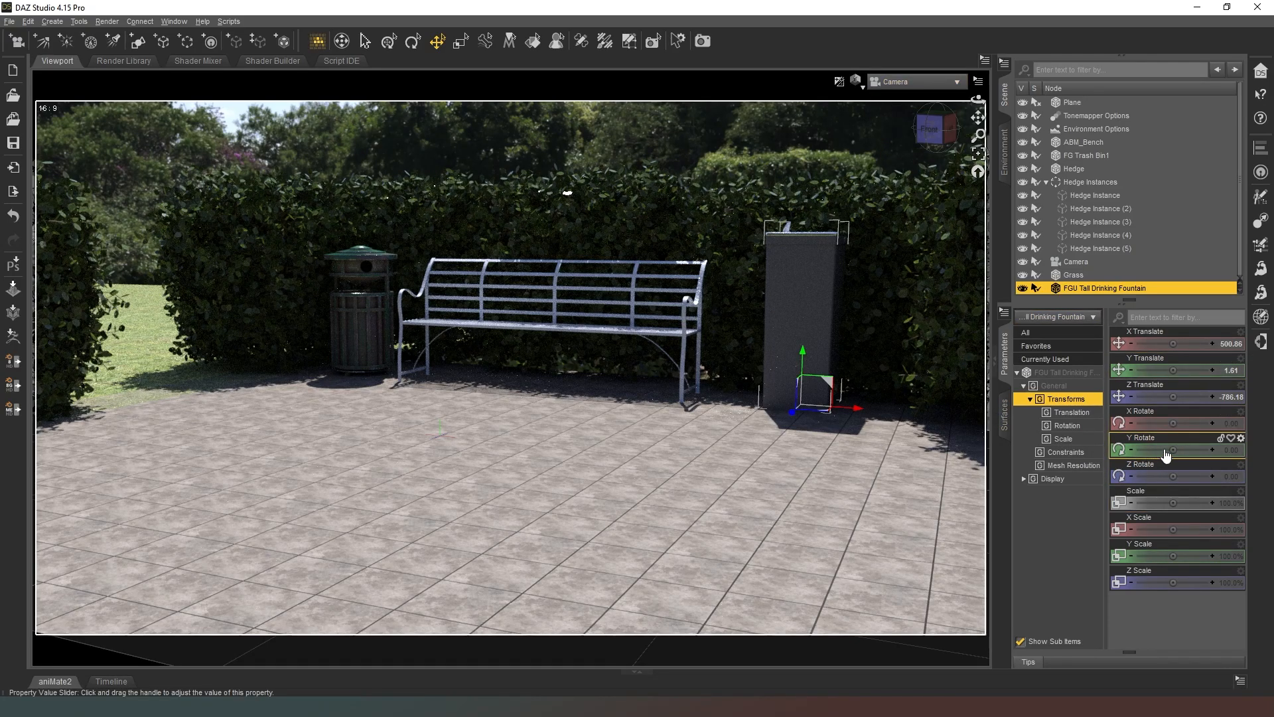
left_click_drag(1172, 450, 1153, 450)
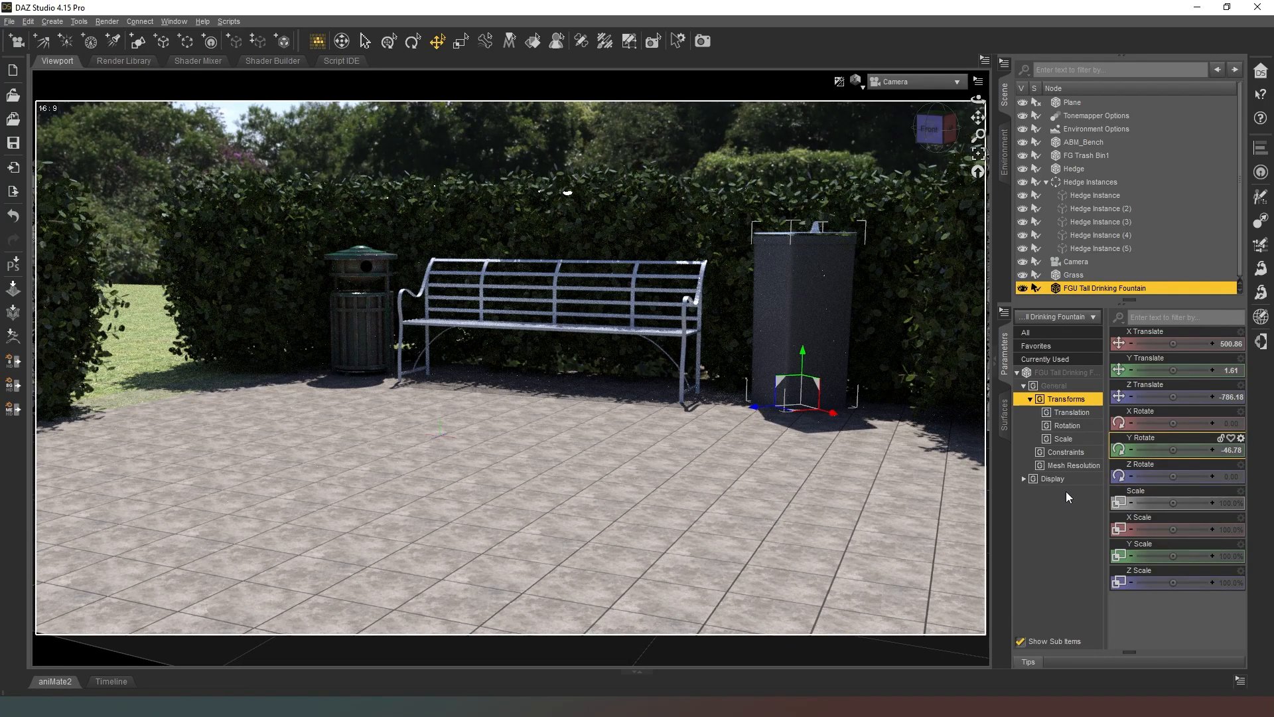
left_click(1067, 398, "ctrl")
left_click(1044, 182)
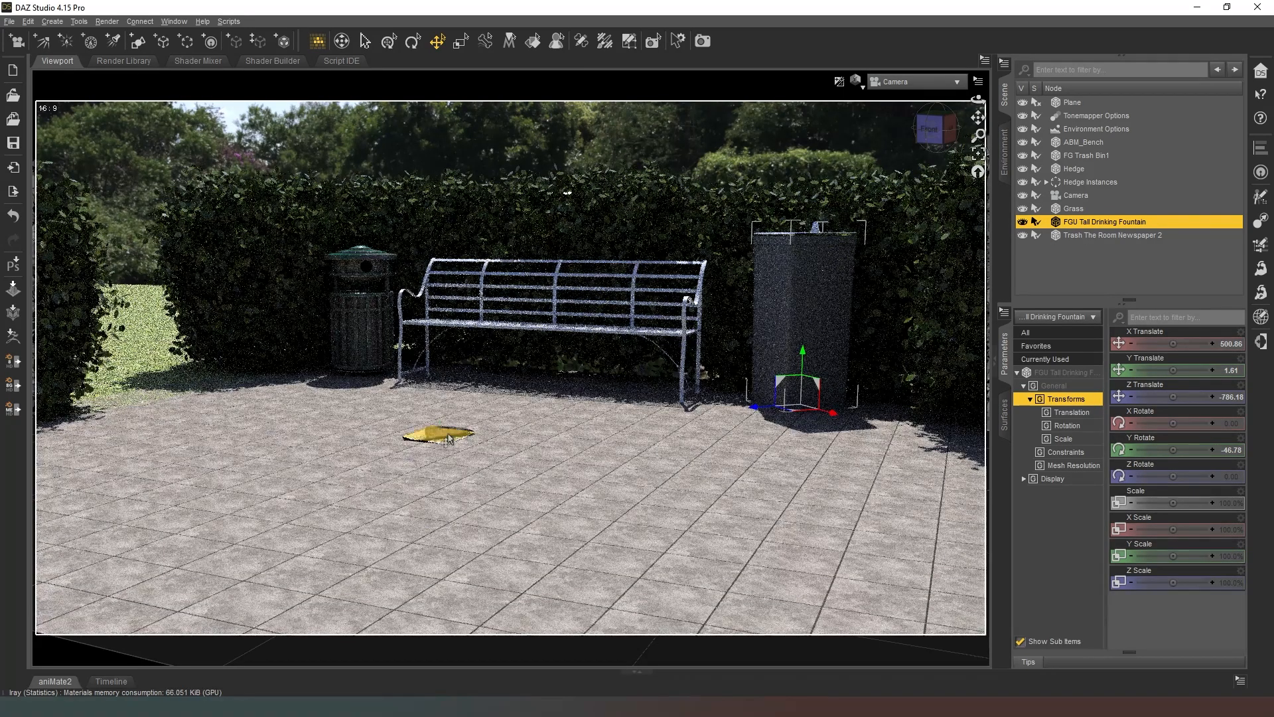
Switch to Texture Shaded display and raise the newspaper to bench height, moving it to about Y 53.20, Z -133.71.
left_click(449, 438)
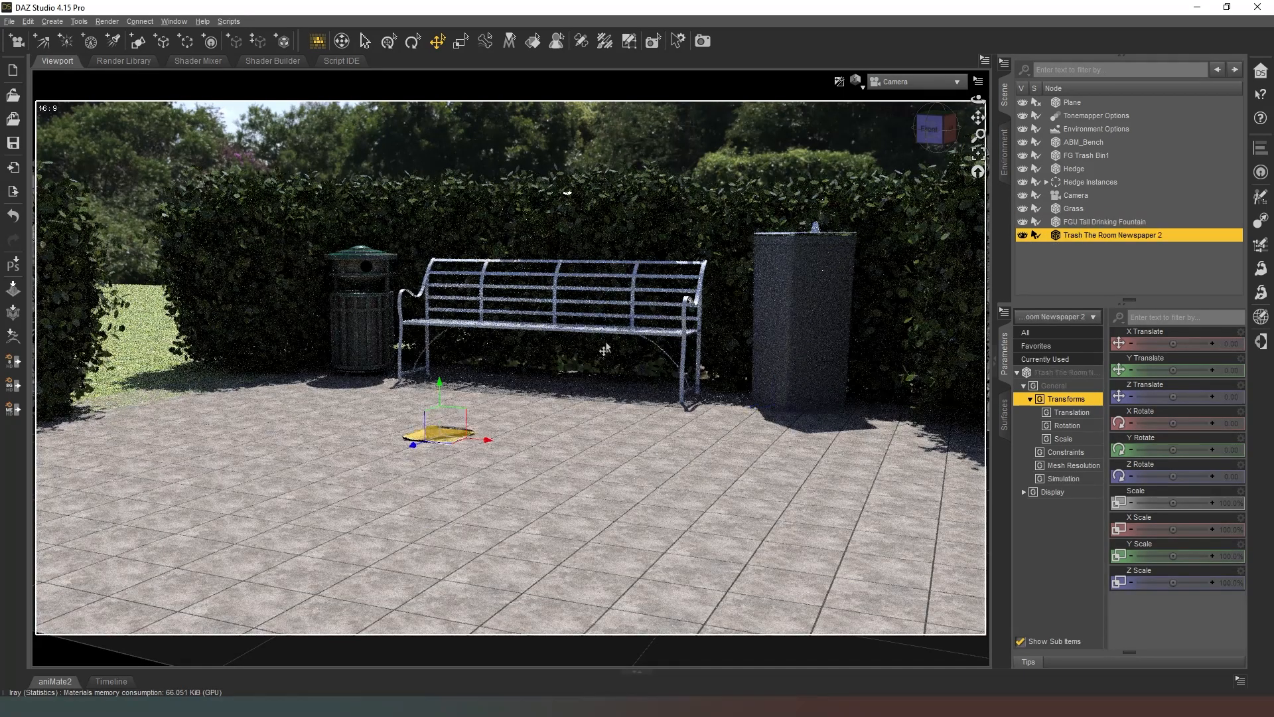
left_click(855, 81)
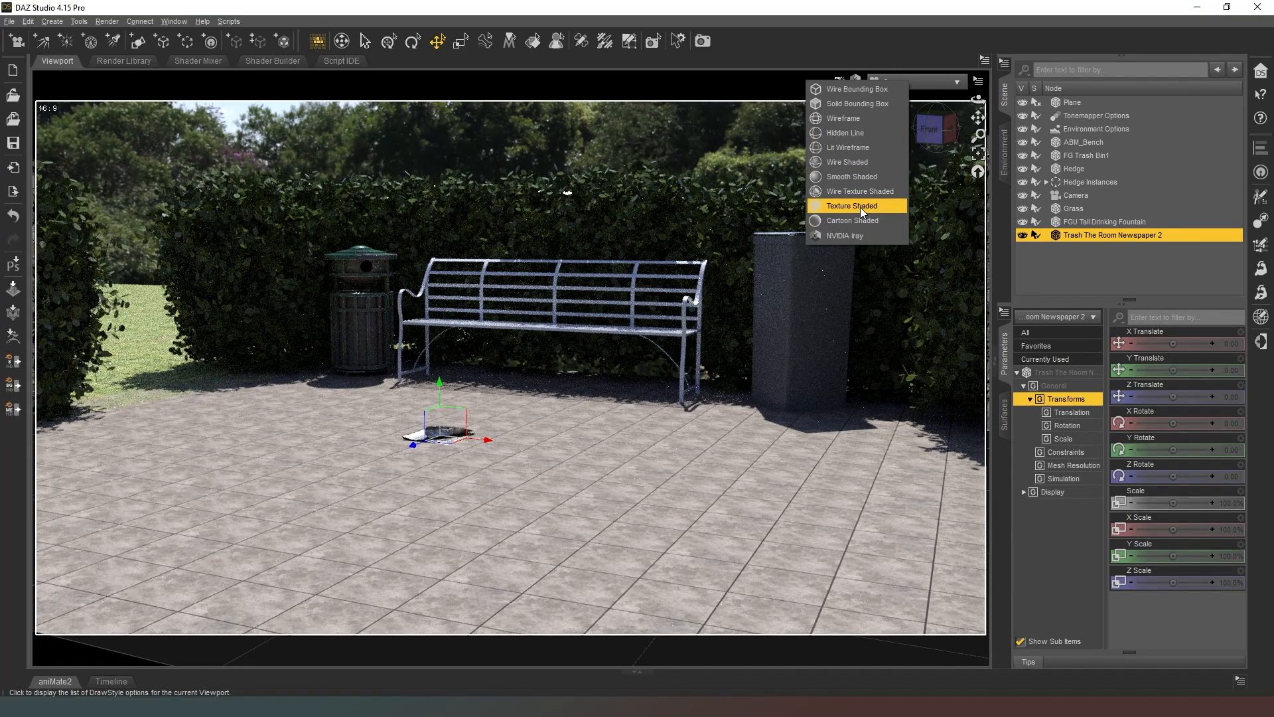
left_click(853, 206)
left_click_drag(422, 422, 456, 314)
left_click_drag(479, 300, 525, 311)
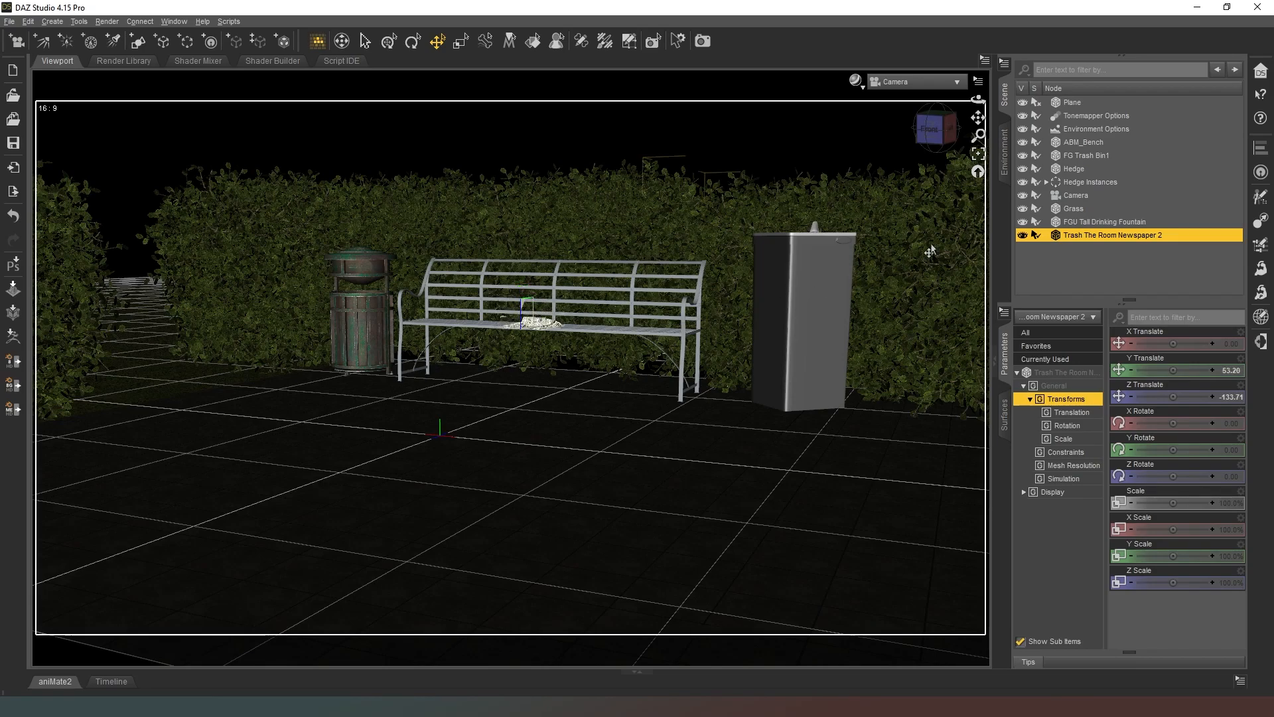
In Perspective View, move the newspaper over the bench seat to about X -13.37, Z -200.23, and set its Y Rotate to about -12.58.
left_click(918, 81)
left_click(906, 101)
left_click_drag(936, 130, 895, 161)
scroll(637, 371, "up", 6)
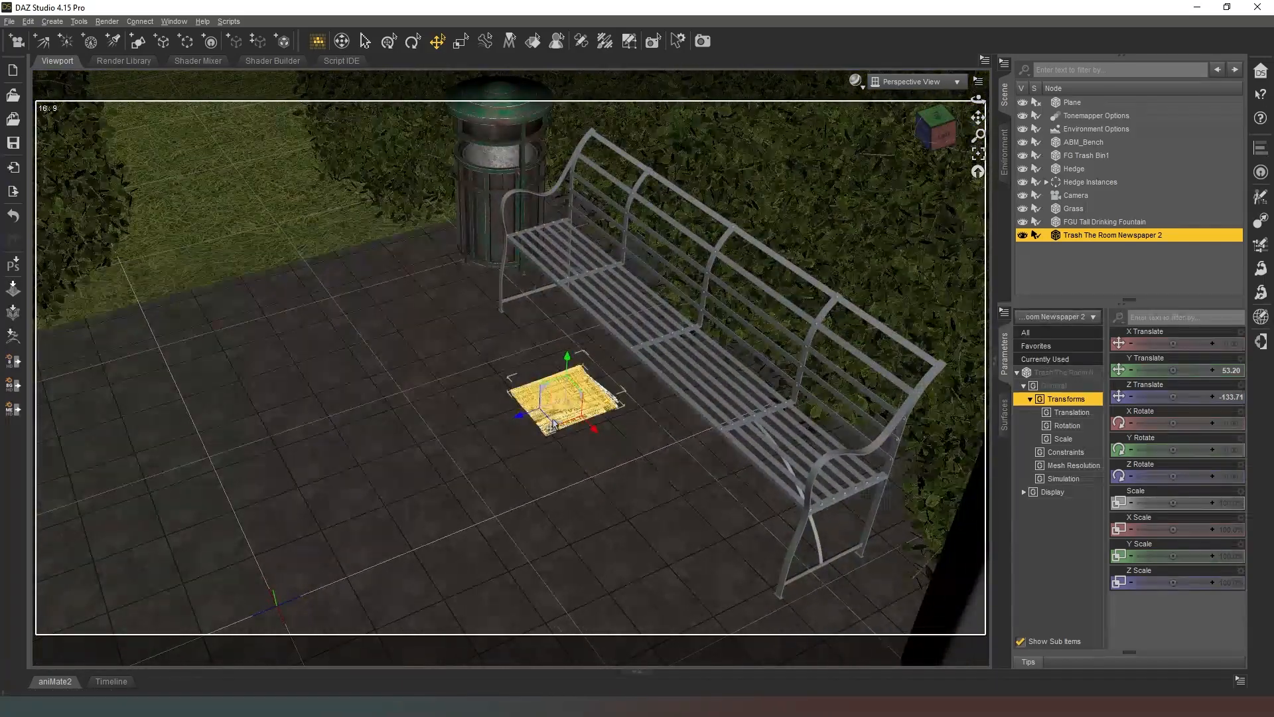
left_click_drag(563, 413, 667, 362)
left_click_drag(1185, 452, 1168, 451)
left_click_drag(936, 133, 938, 145)
key("f")
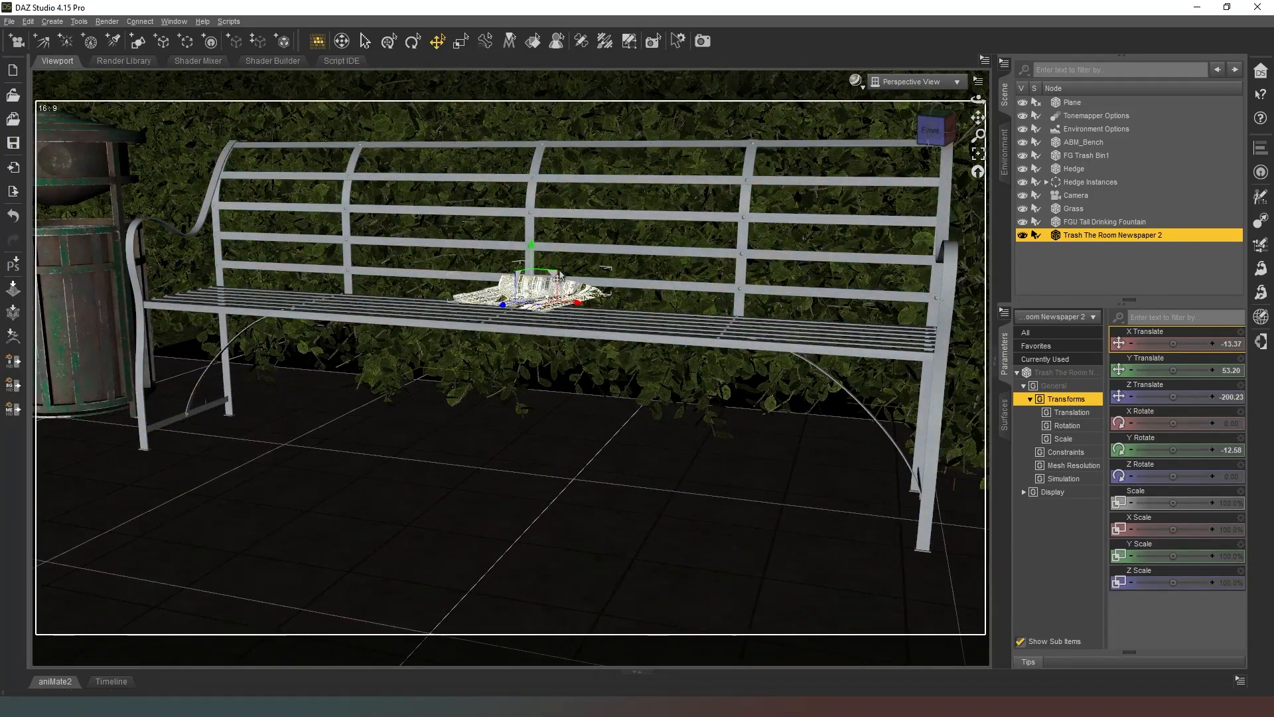
Lower the newspaper onto the seat at about Y 47.96 and slide it toward the trash bin end, to about X -103.67, Z -204.02.
left_click_drag(530, 254, 537, 268)
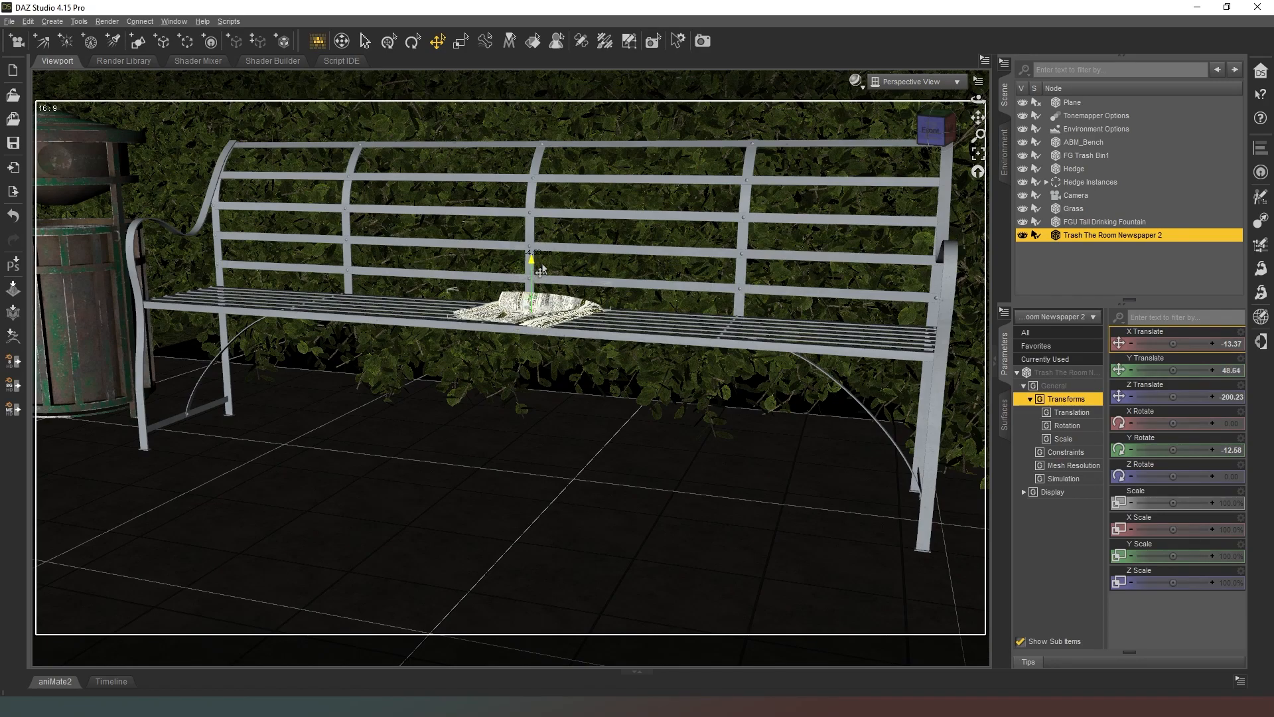
left_click_drag(931, 137, 932, 130)
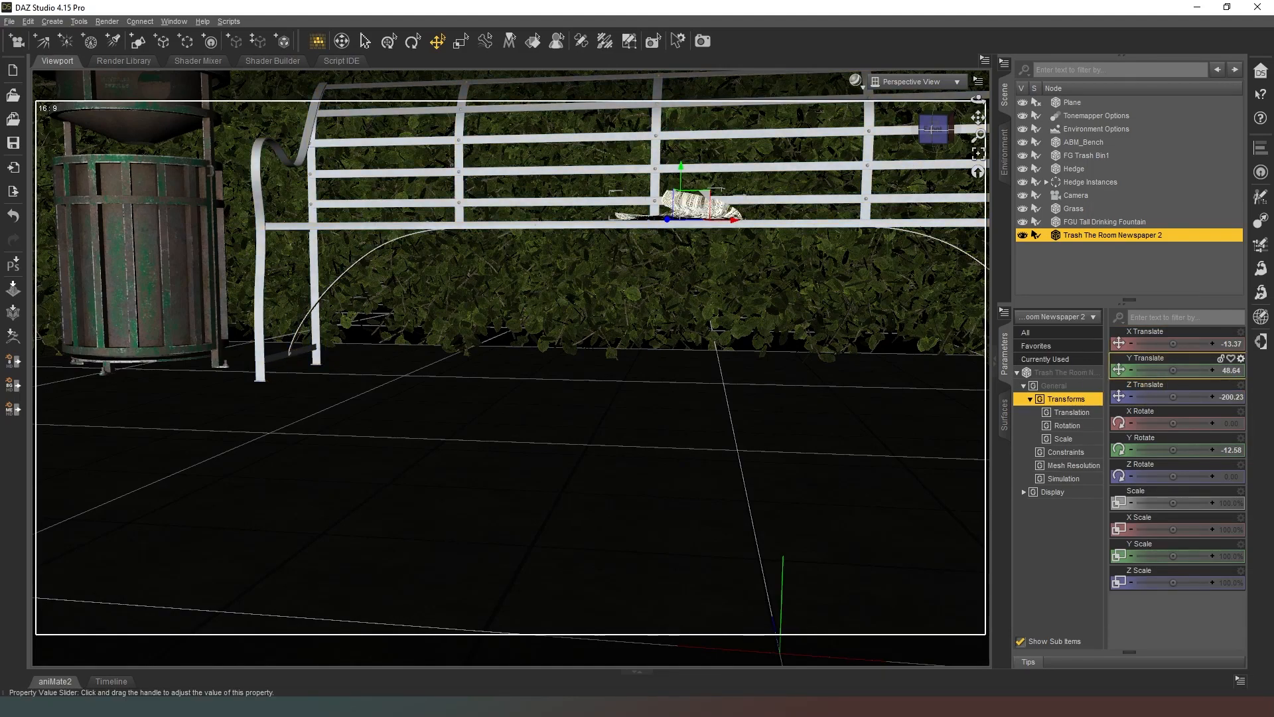
left_click_drag(1172, 369, 1170, 370)
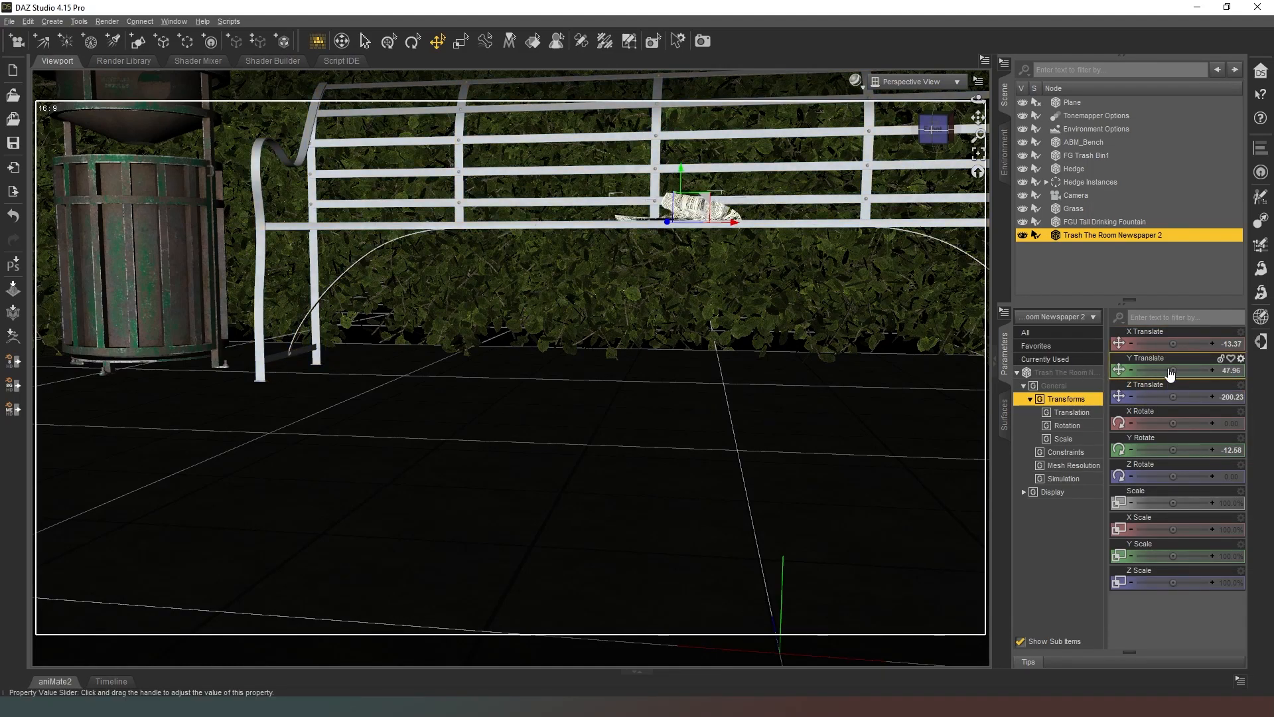
left_click_drag(933, 131, 921, 157)
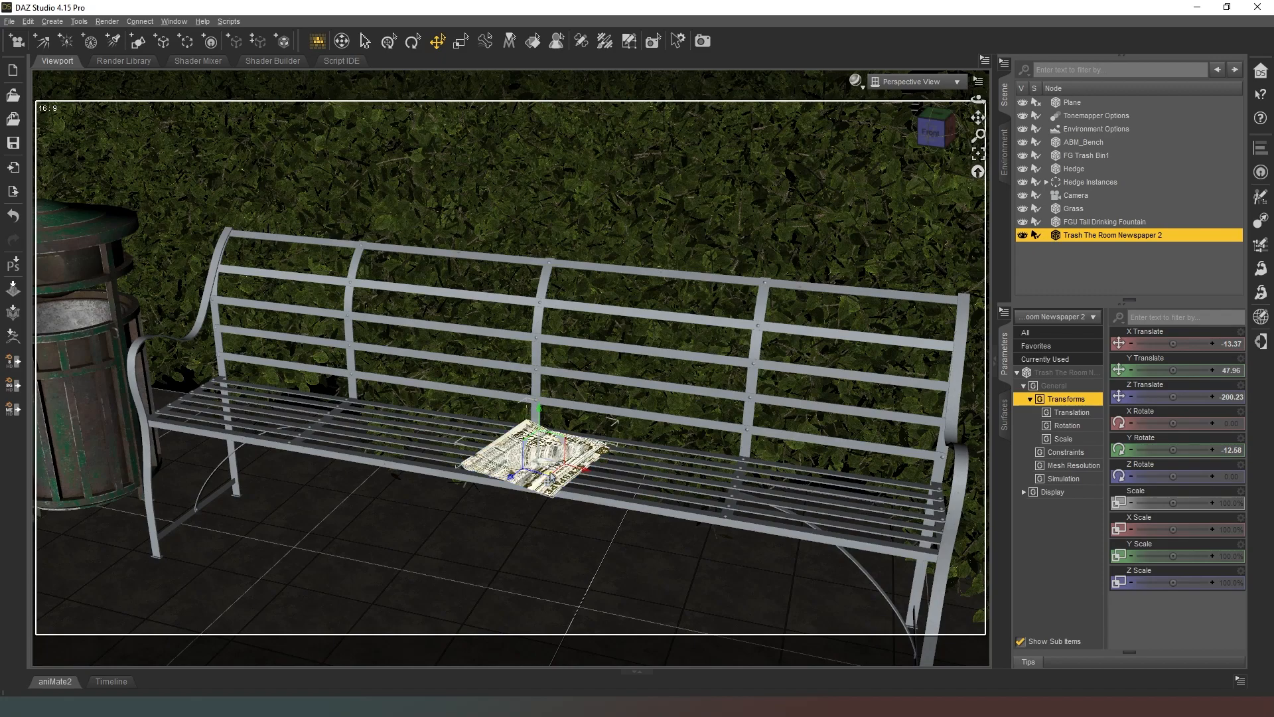
left_click_drag(531, 458, 272, 406)
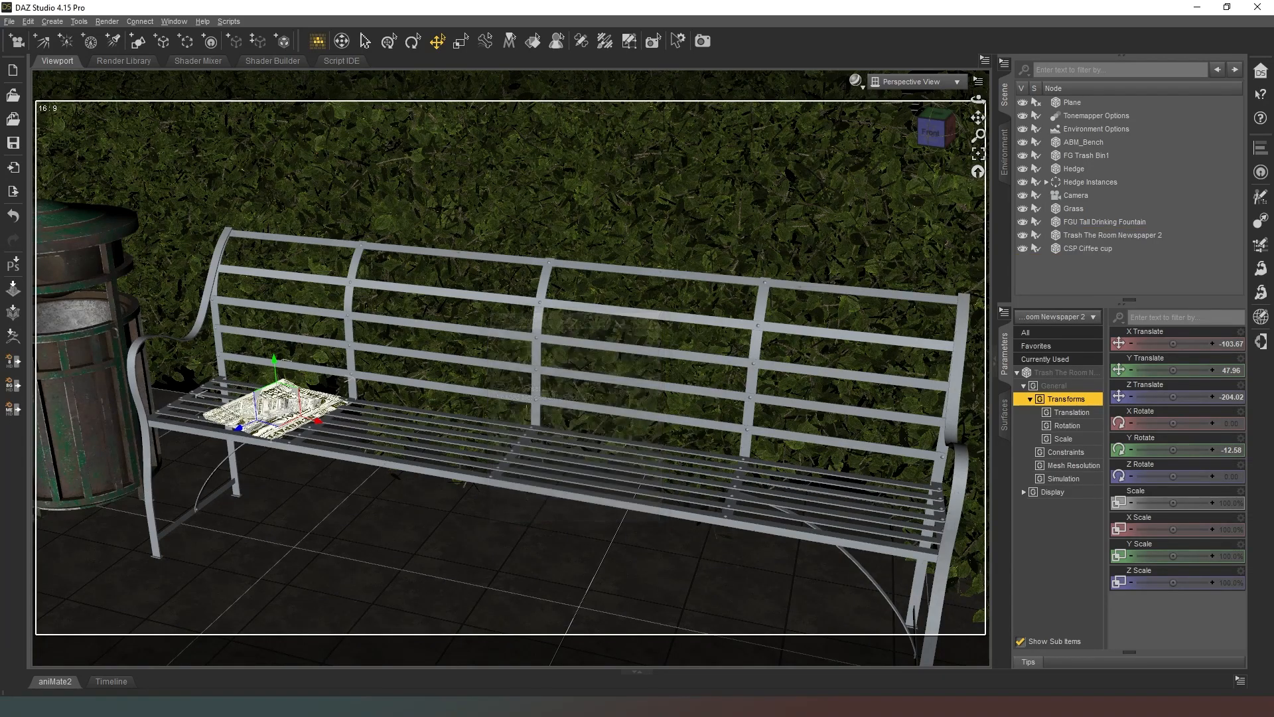
Move the coffee cup next to the bench leg nearest the trash bin, to about X -692.29, Z -132.56.
middle_click_drag(884, 157, 852, 120)
scroll(885, 134, "down", 3)
scroll(885, 133, "down", 3)
left_click(375, 455)
left_click_drag(376, 455, 305, 304)
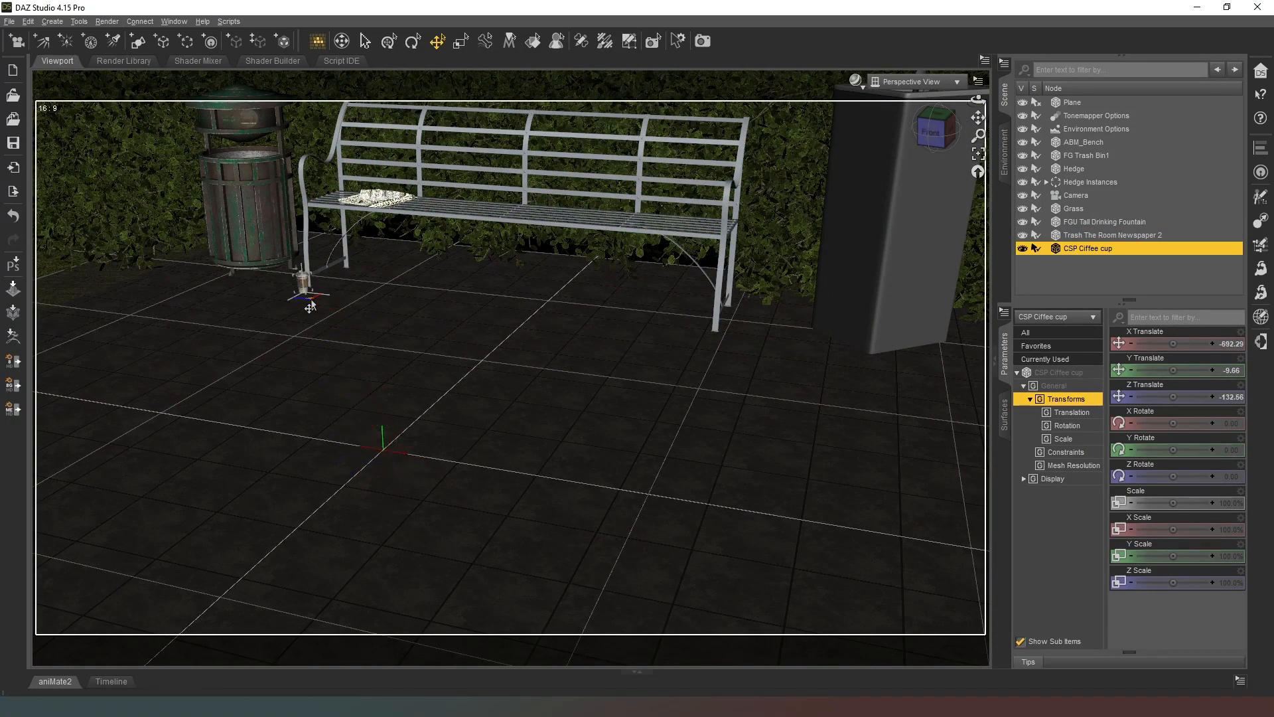
mouse_move(931, 133)
left_mouse_down()
mouse_move(946, 132)
mouse_move(937, 138)
left_mouse_up()
middle_click_drag(903, 117, 908, 191)
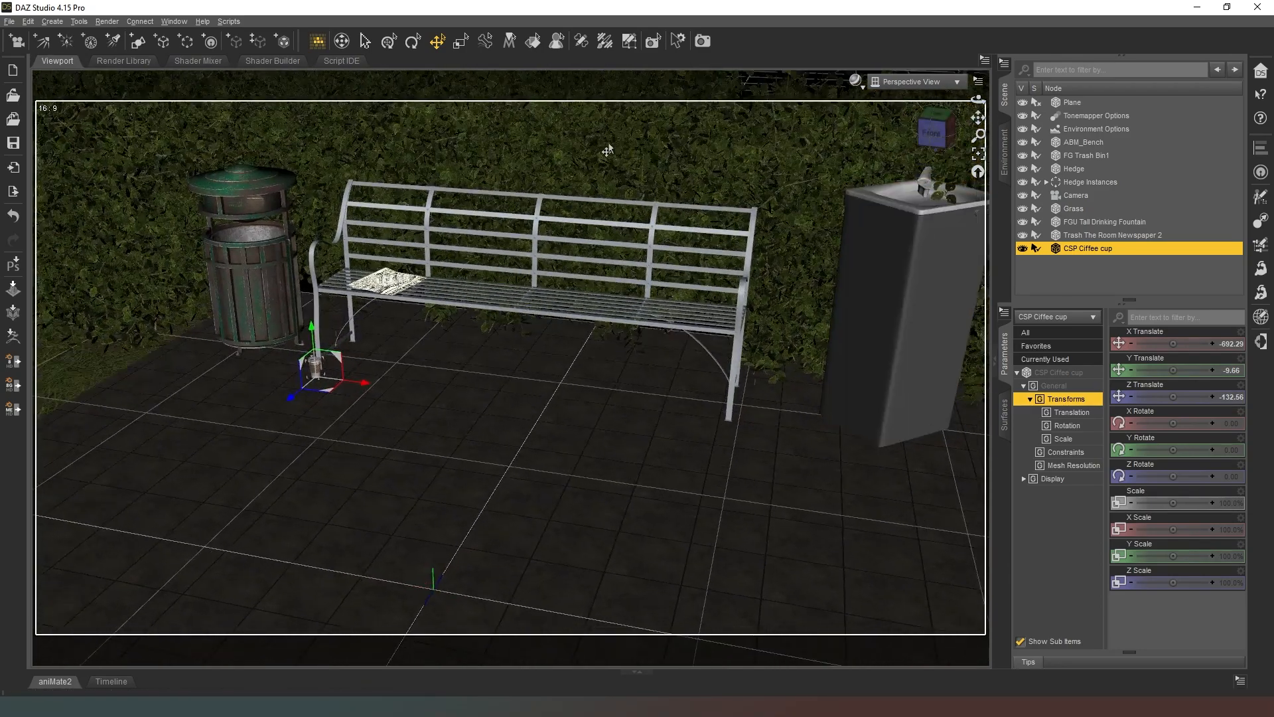
Move the Cosmos White 3 plant into the hedge behind the fountain, at about X 111.20, Z -333.86, and raise it to the hedge top.
scroll(618, 152, "down", 8)
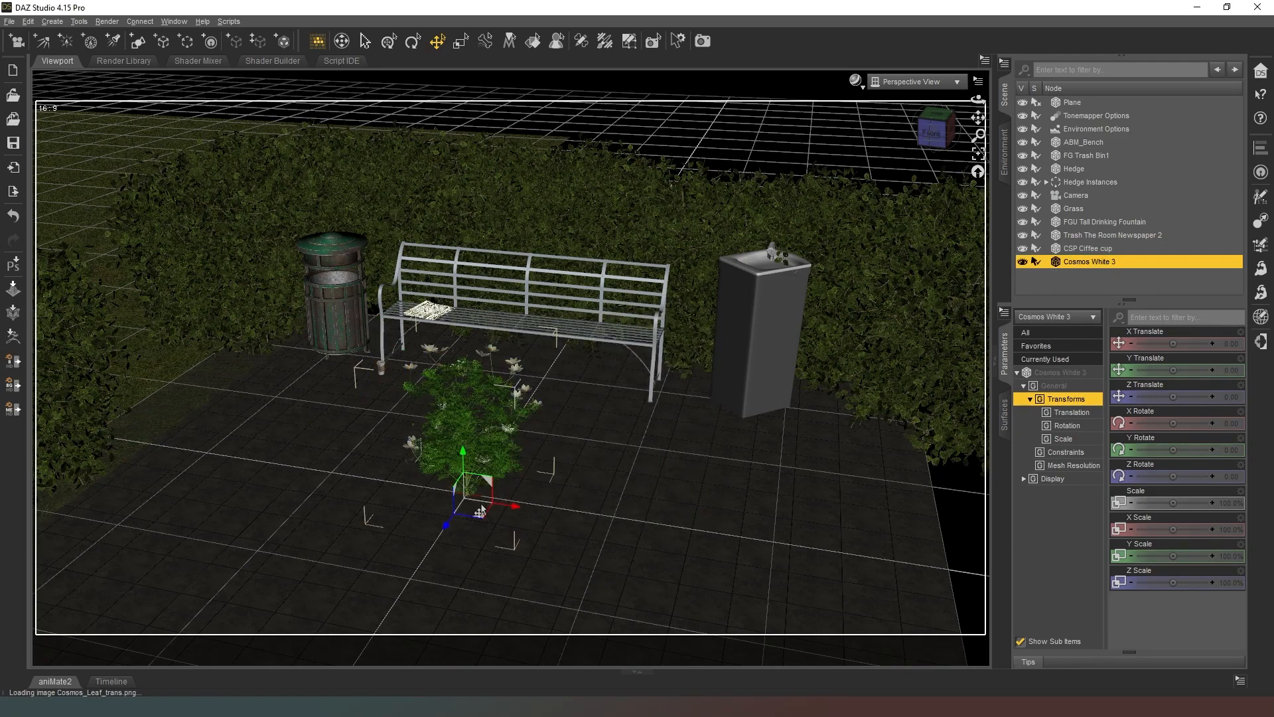
left_click_drag(479, 525, 708, 362)
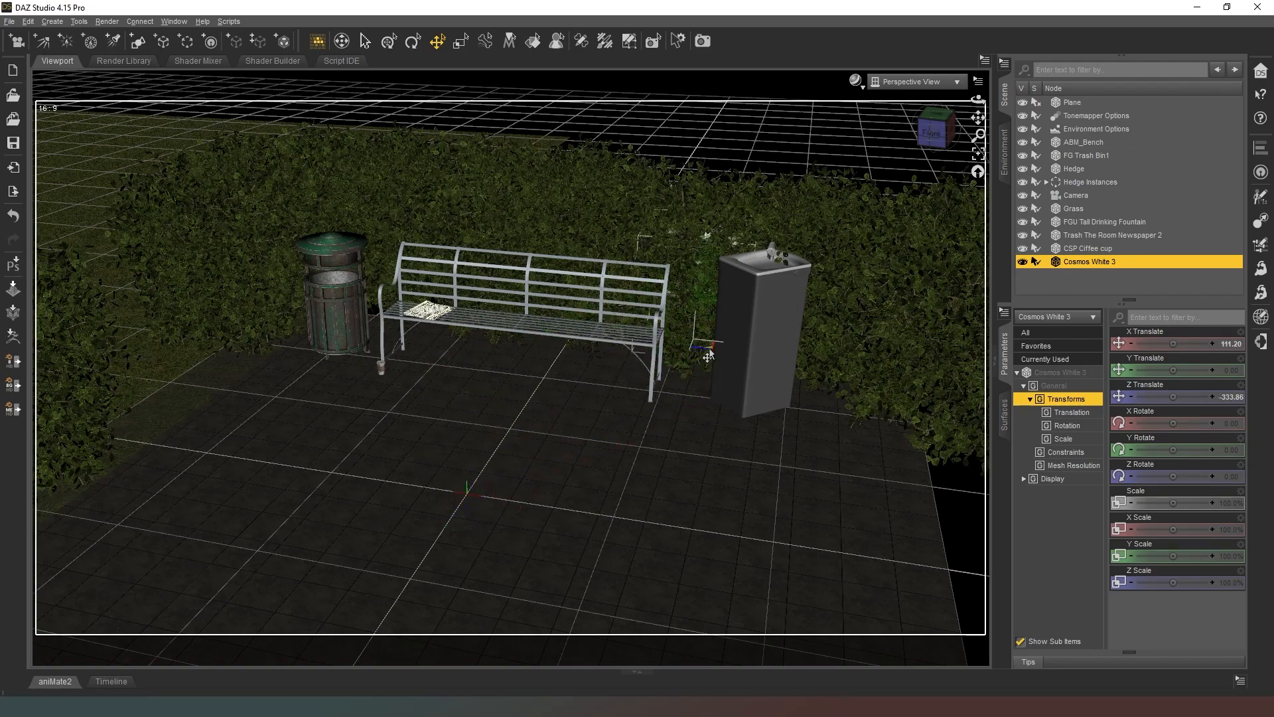
left_click_drag(1173, 369, 1193, 369)
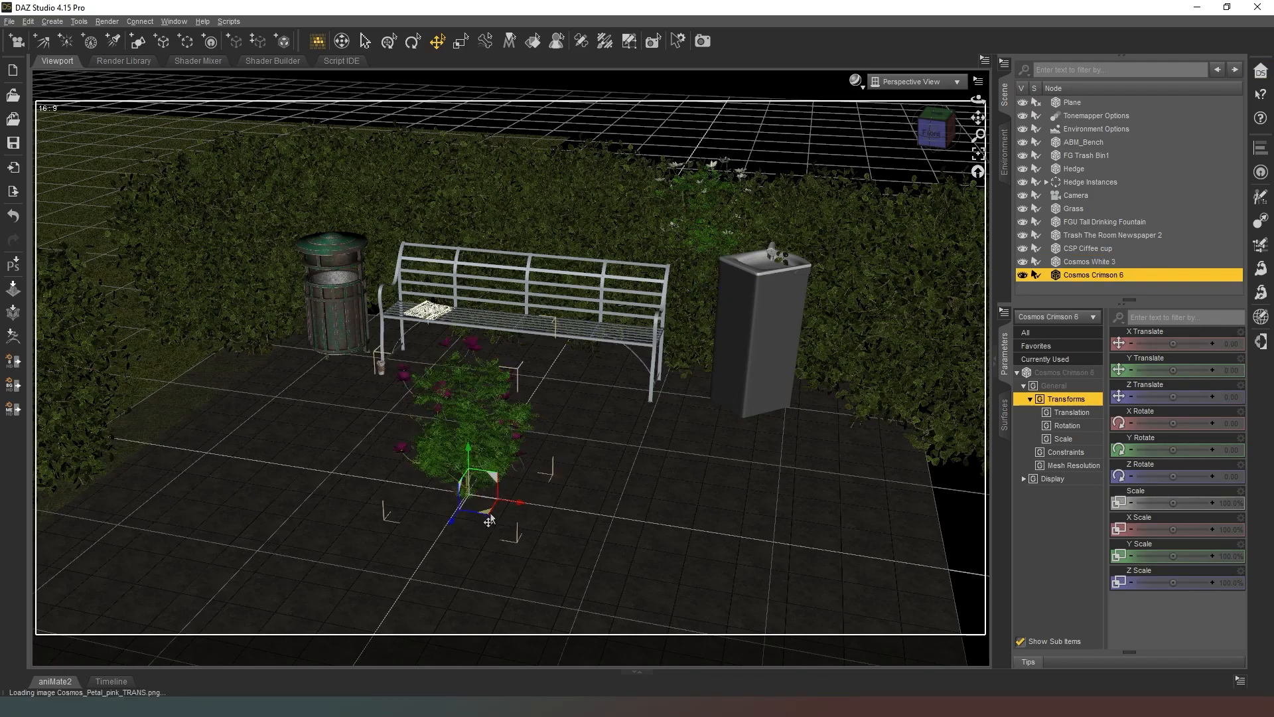
Place Cosmos Crimson 6 in the hedge behind the trash bin at about X -323, Y 74.81, Z -251.55, tilt it 38.58 about X, and show the Camera view.
left_click_drag(486, 519, 252, 334)
left_click(413, 41)
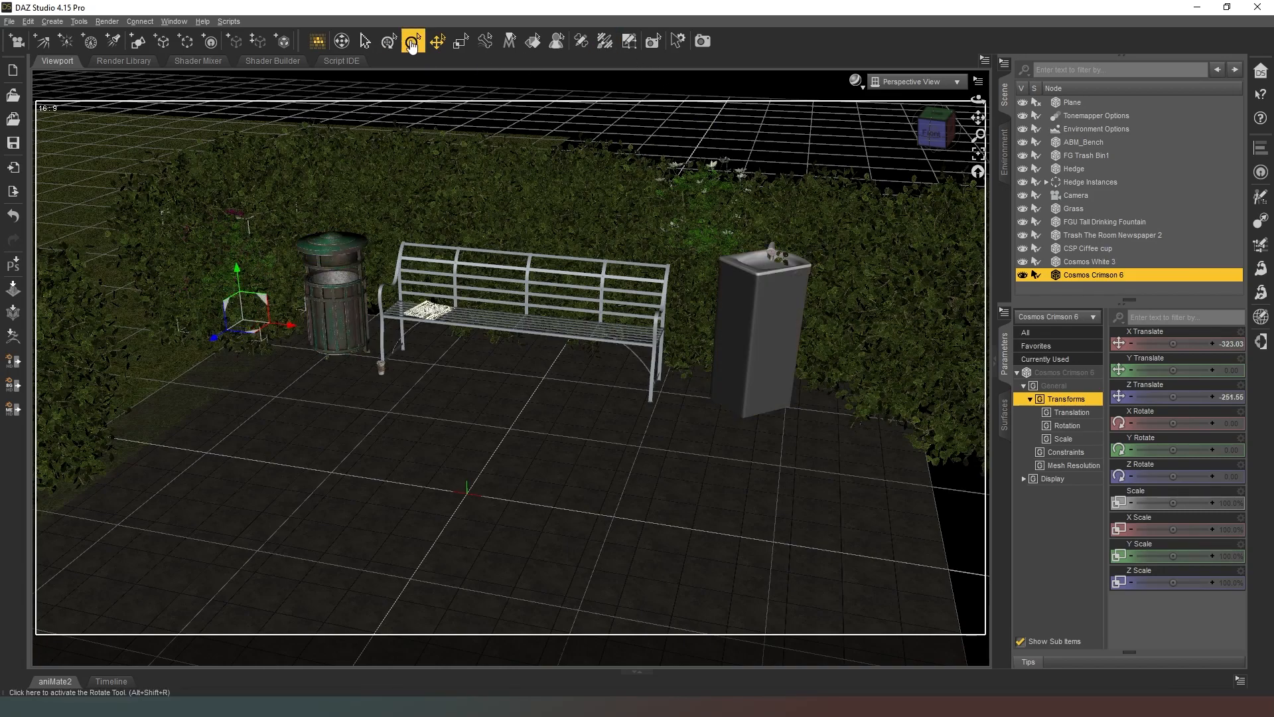
left_click_drag(231, 292, 231, 307)
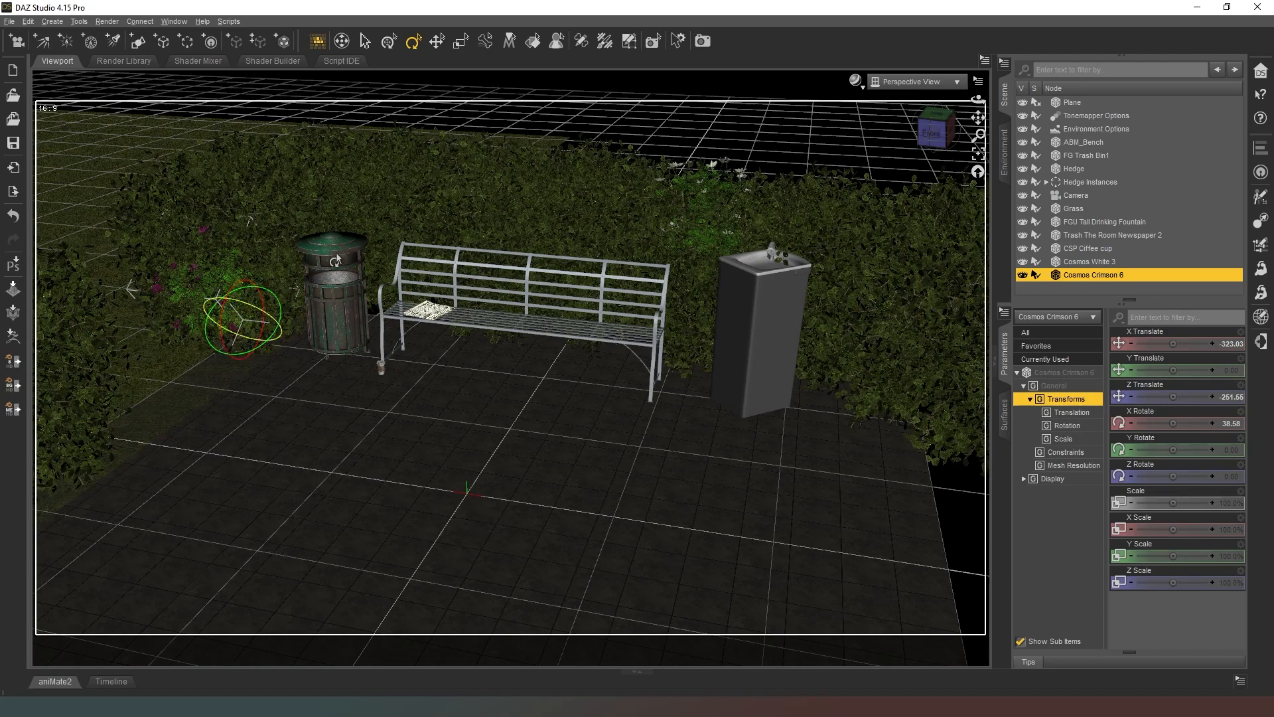
left_click_drag(1172, 370, 1190, 369)
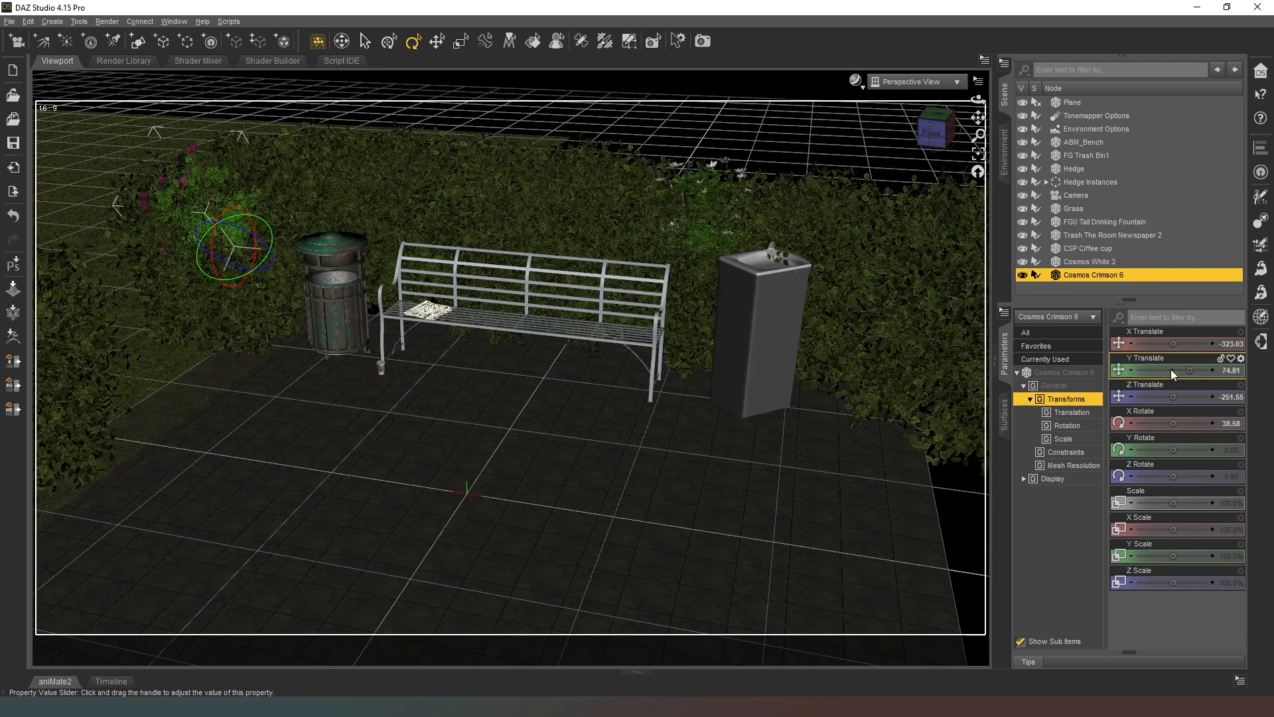
left_click(927, 81)
left_click(929, 191)
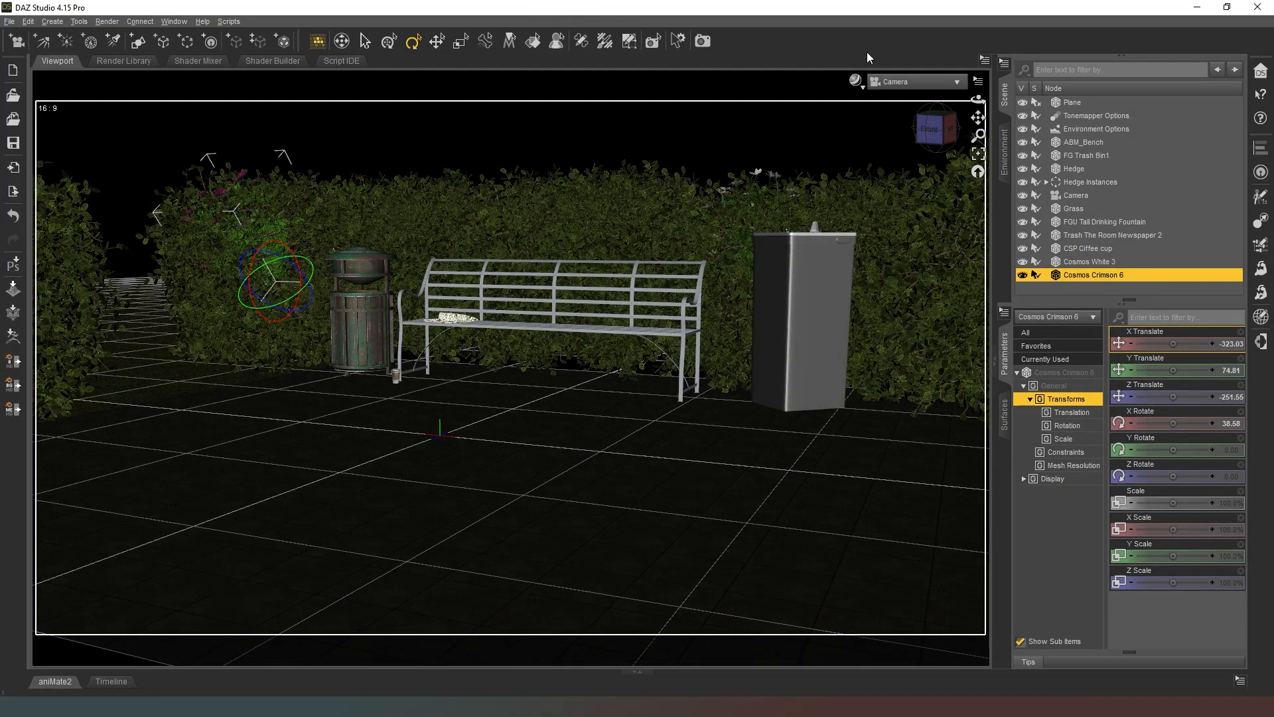
Preview the Camera view with the NVIDIA Iray draw style and clear the Cosmos Crimson 6 selection.
left_click(862, 94)
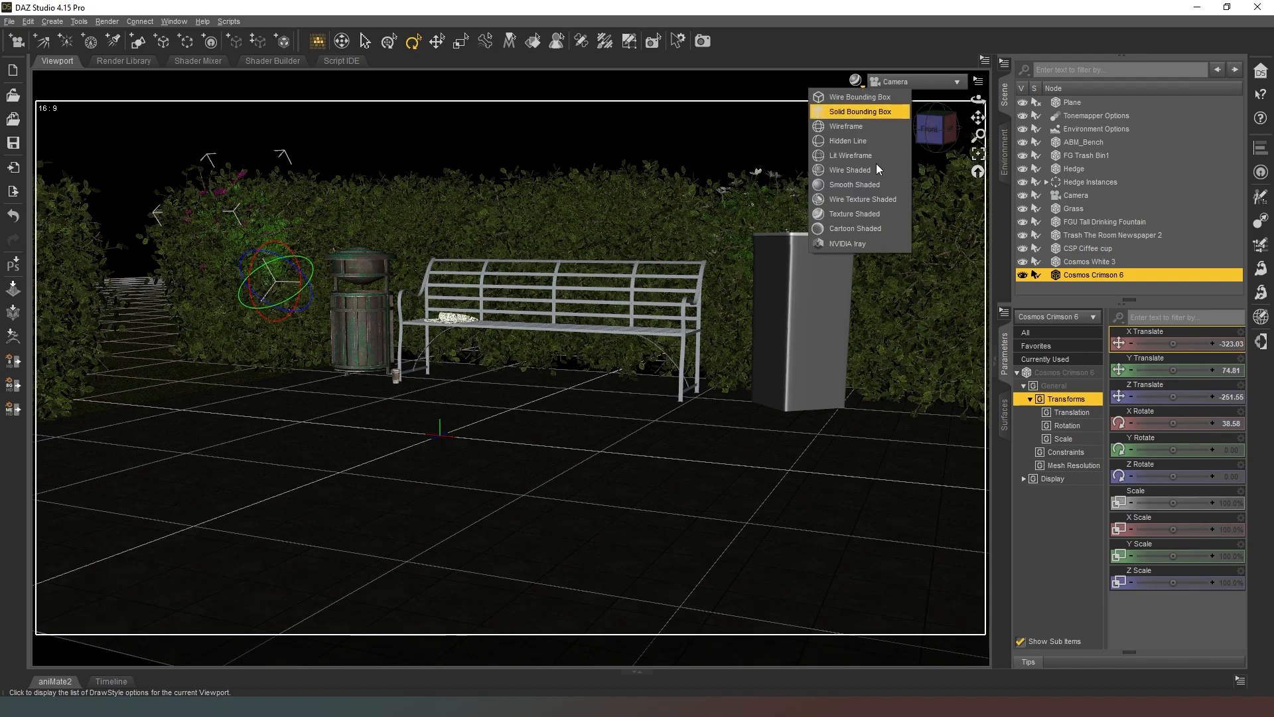
left_click(866, 243)
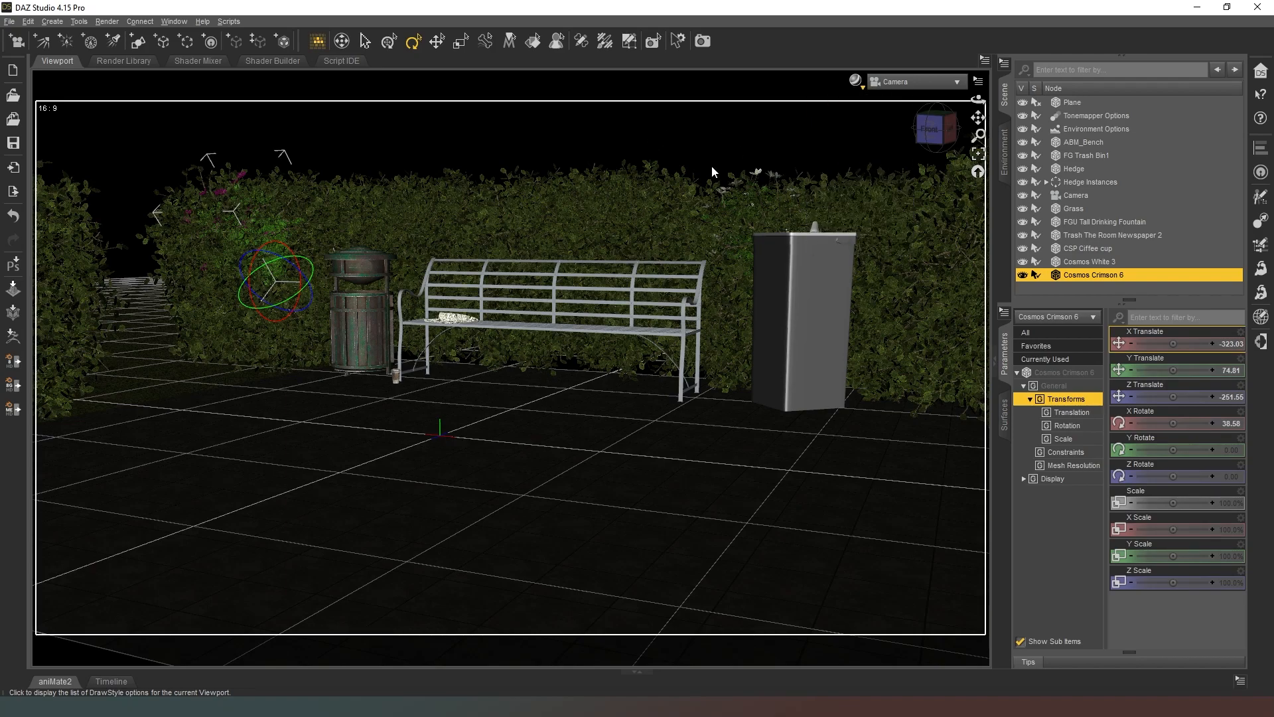
left_click(746, 154)
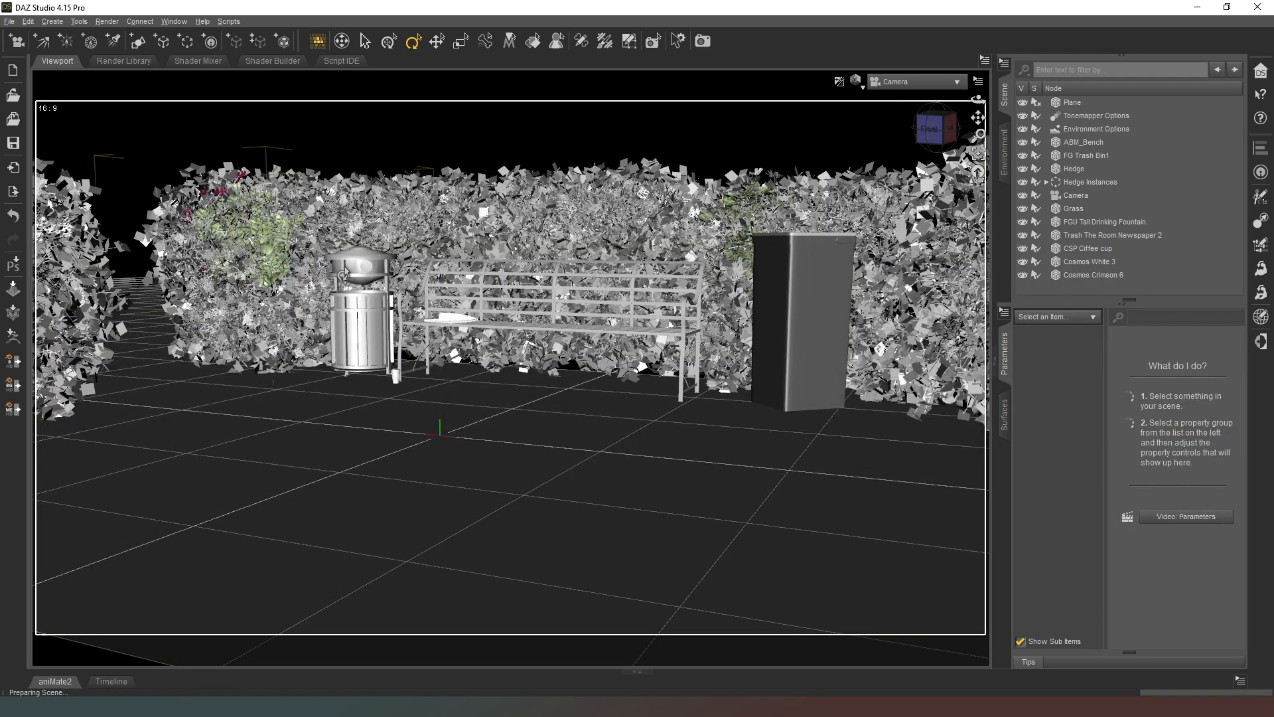
Render the park scene from the Camera view and switch the viewport from the Iray preview to Texture Shaded.
left_click(701, 42)
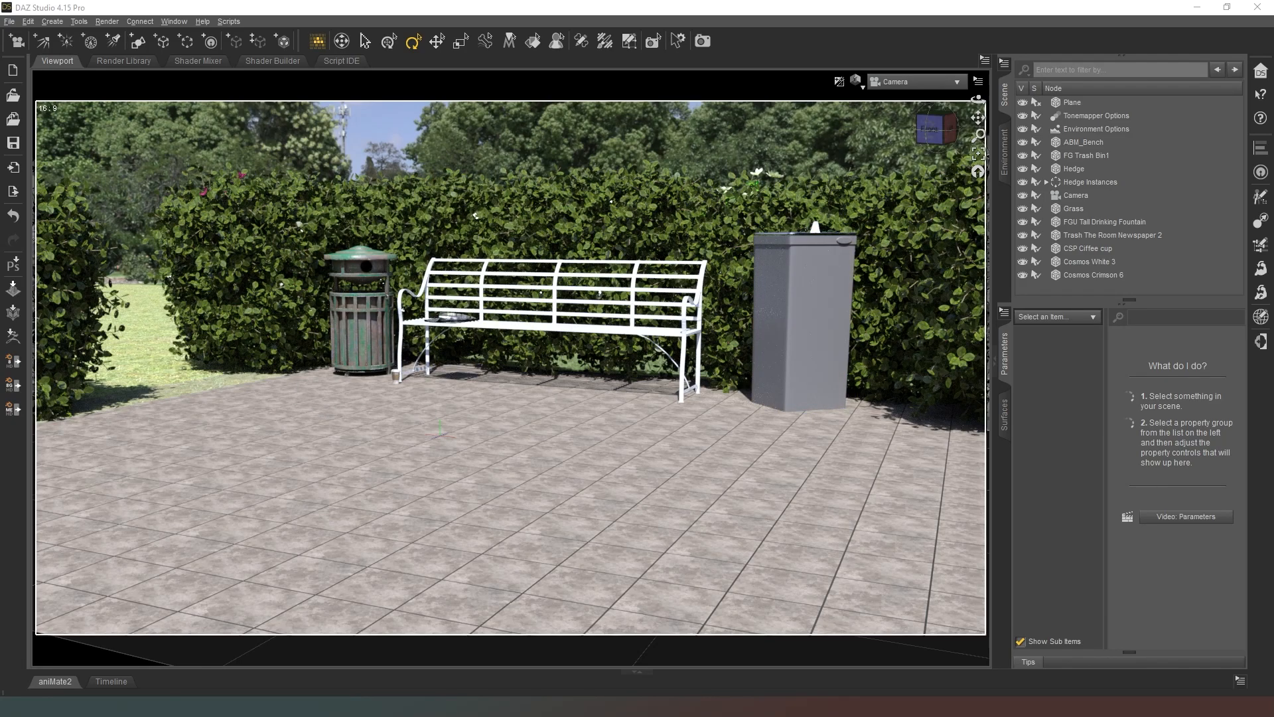
key("ctrl+9")
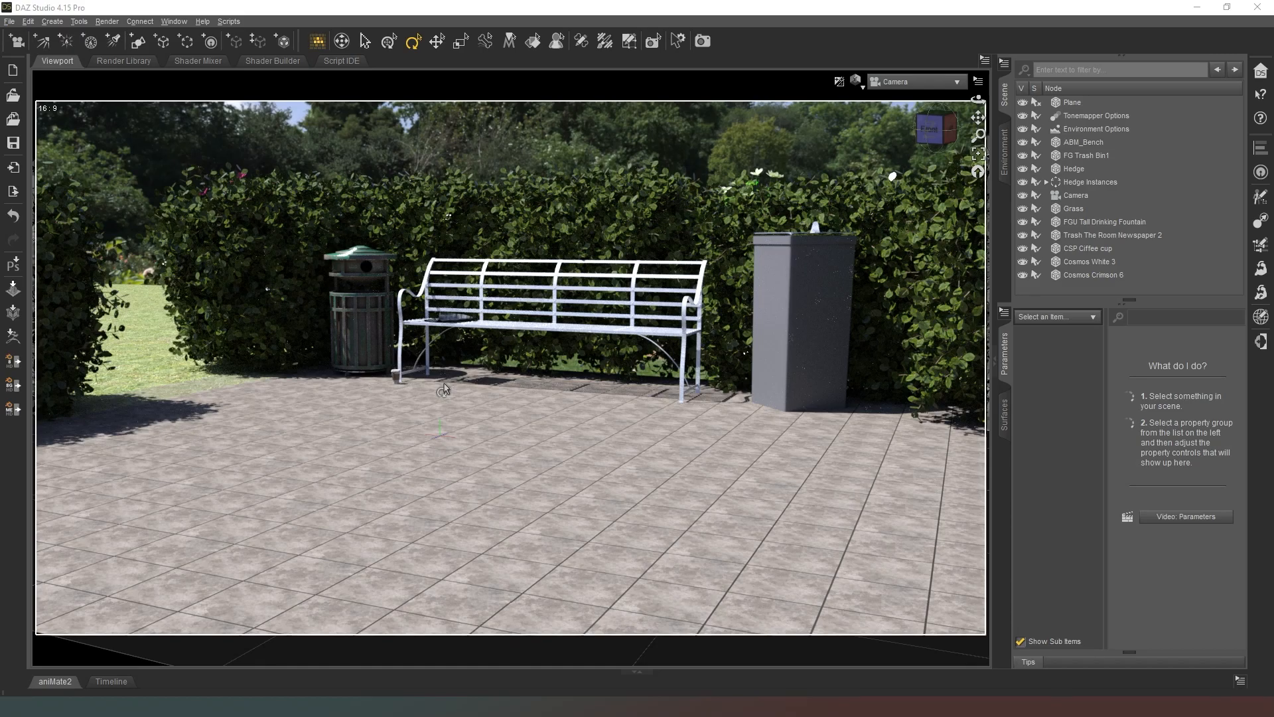
key("ctrl+9")
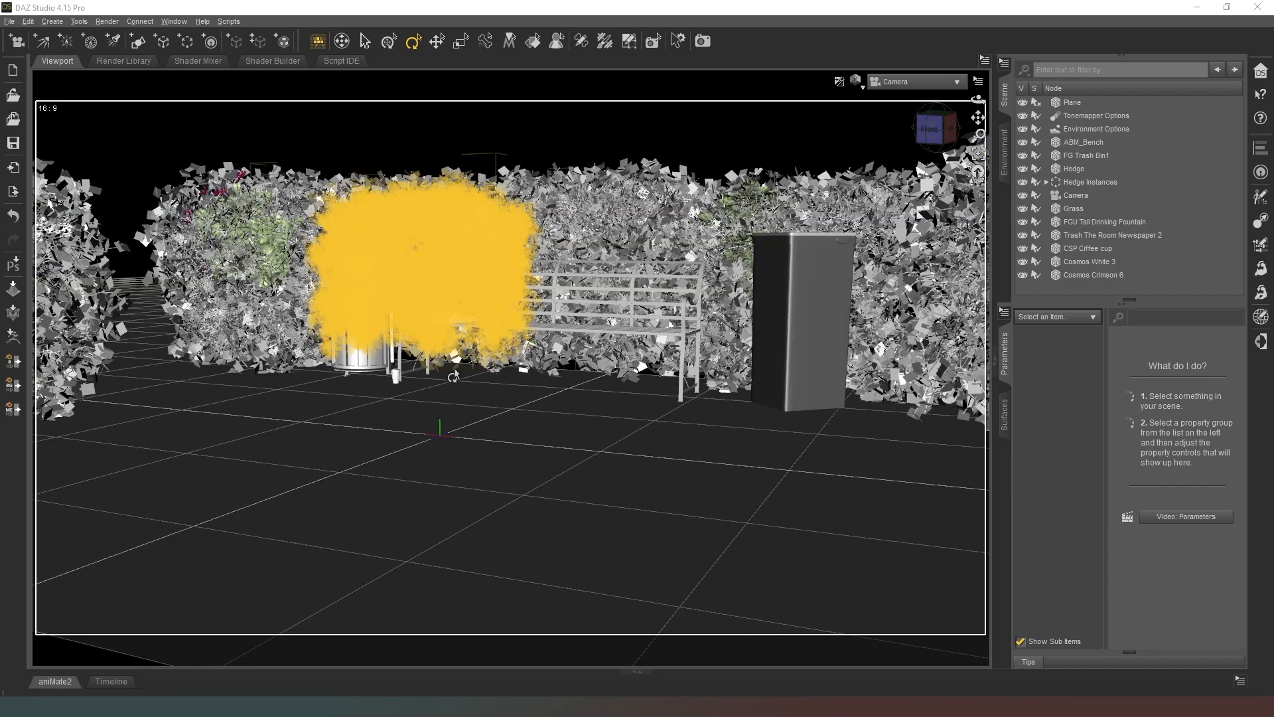